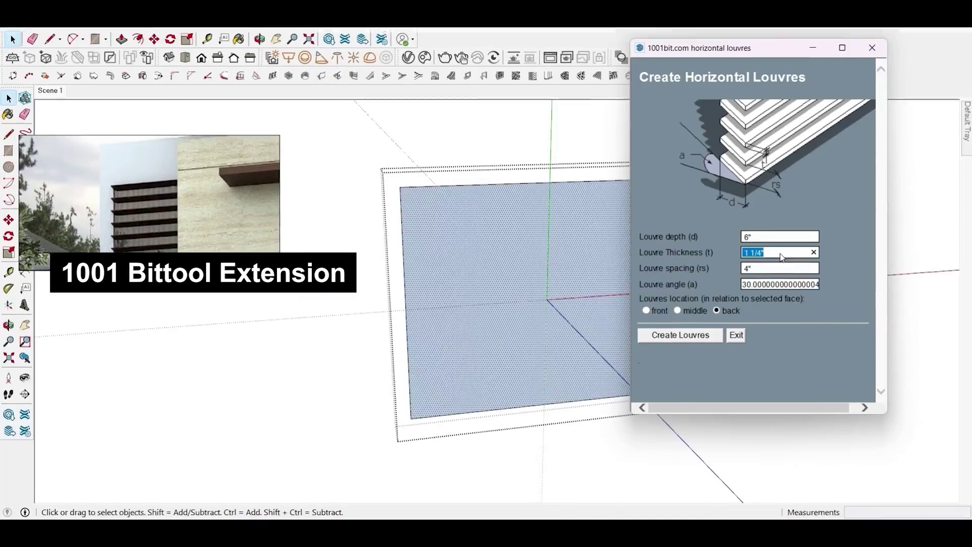
pyautogui.write('1')
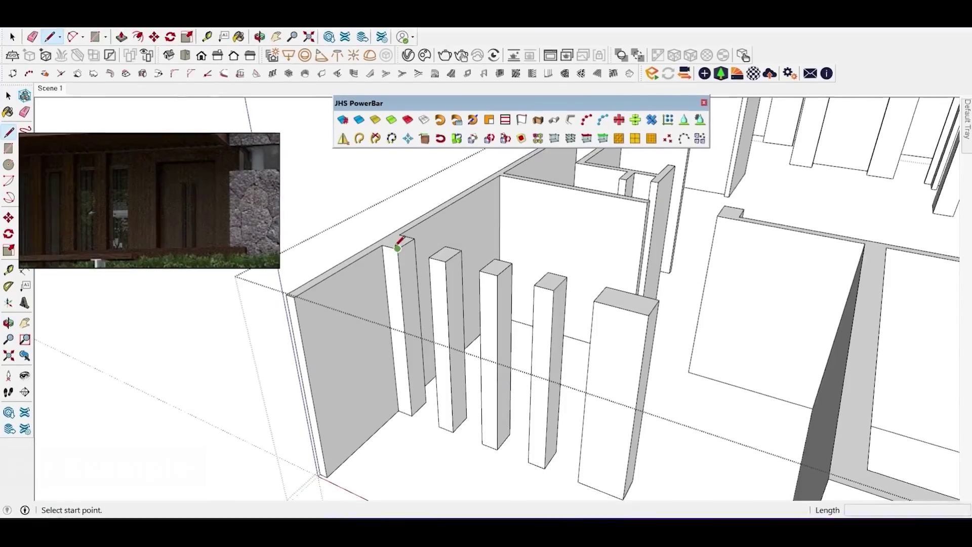
pyautogui.click(395, 248)
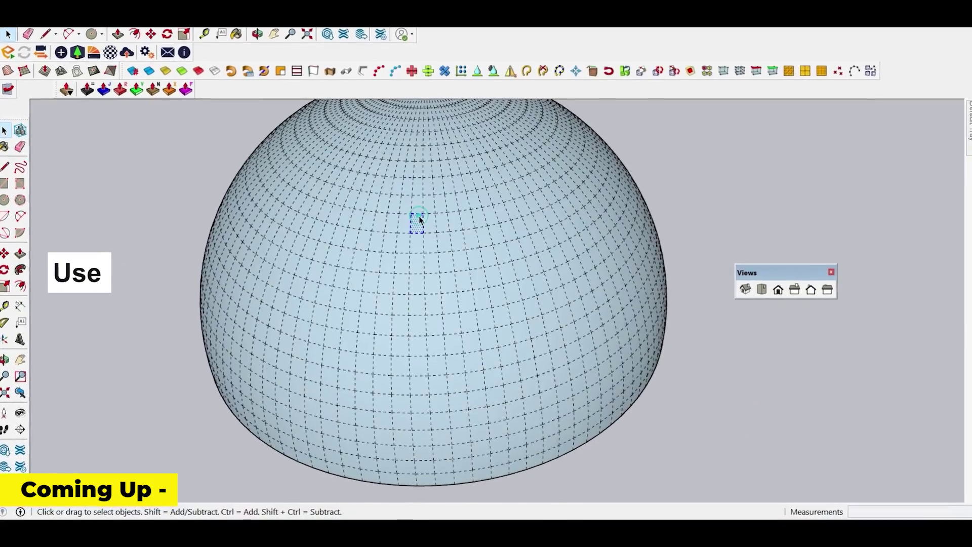
pyautogui.click(418, 216)
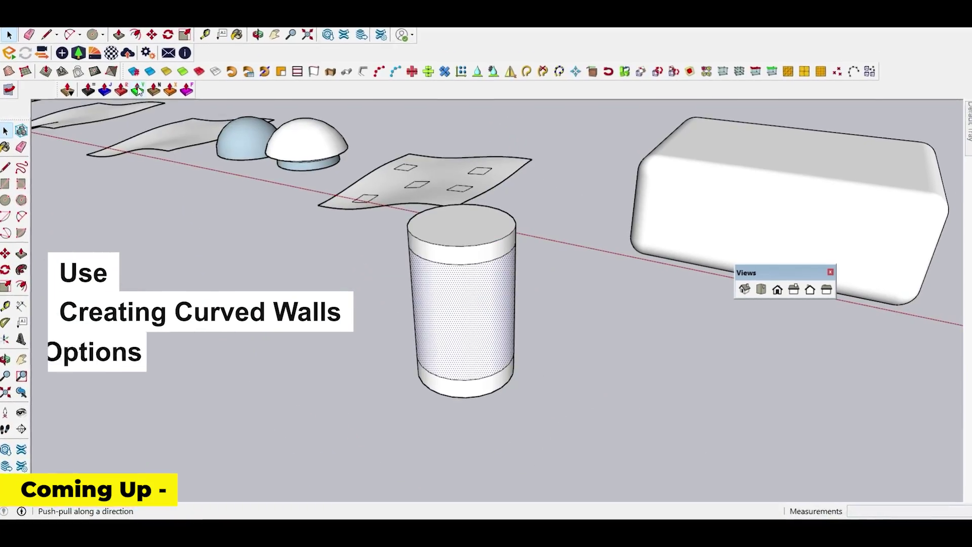
pyautogui.click(138, 90)
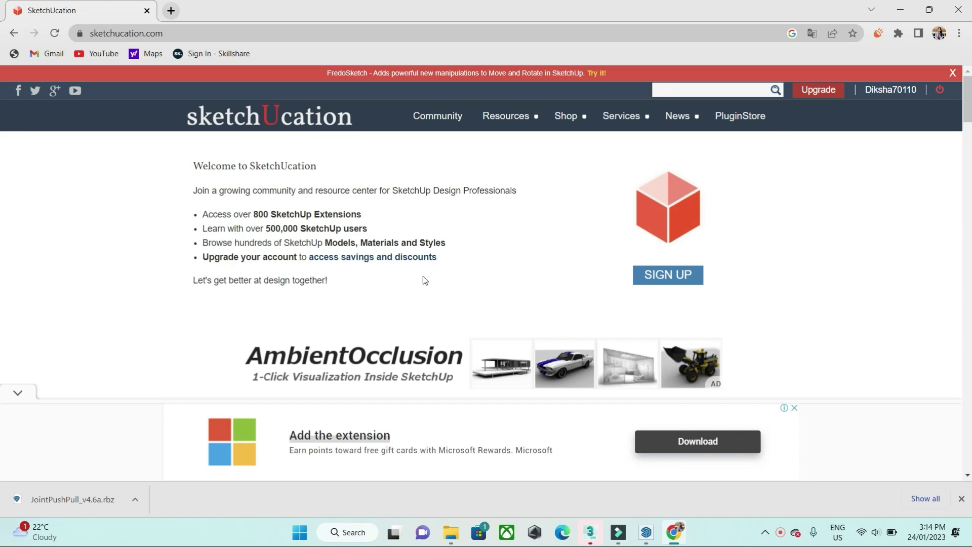
# Search the SketchUcation PluginStore for "Joint push pull"
pyautogui.click(761, 126)
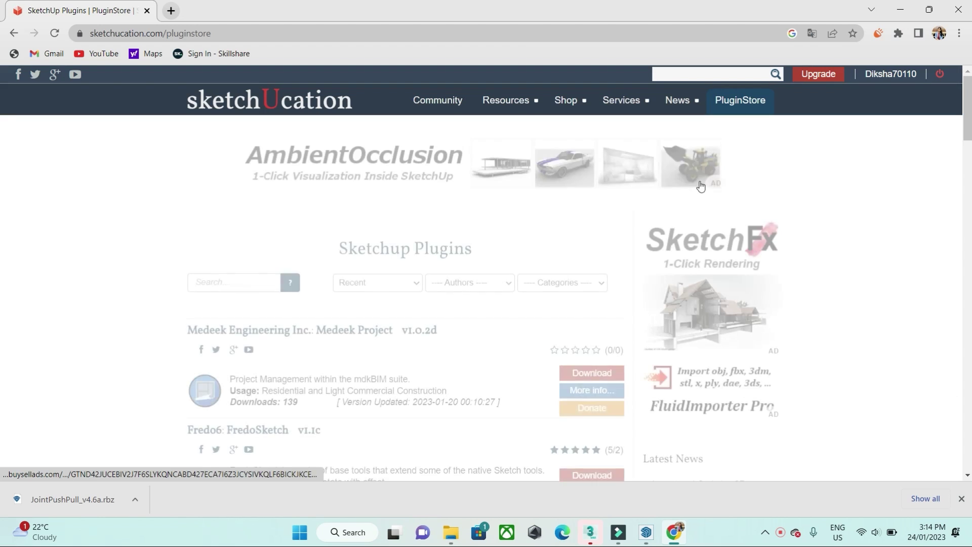
pyautogui.scroll(-2, 366, 287)
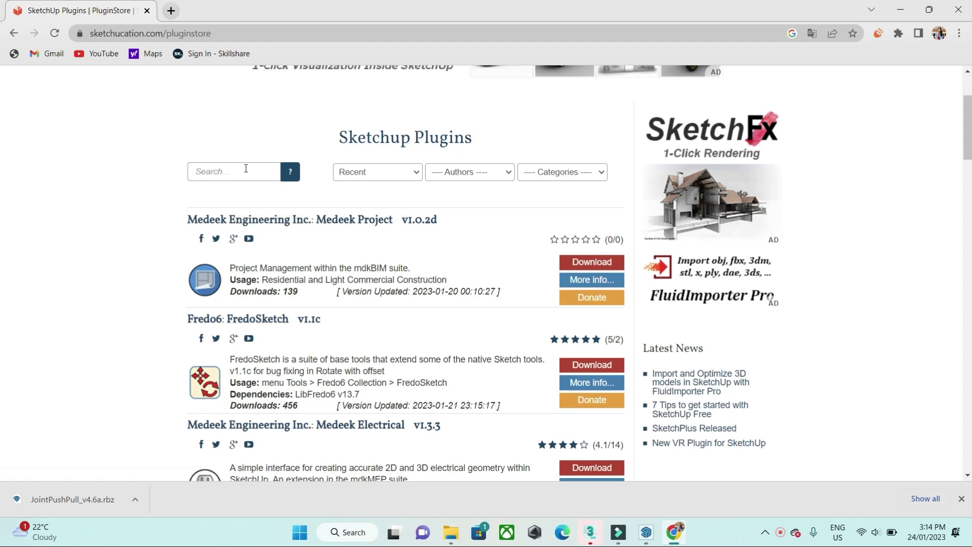
pyautogui.click(243, 167)
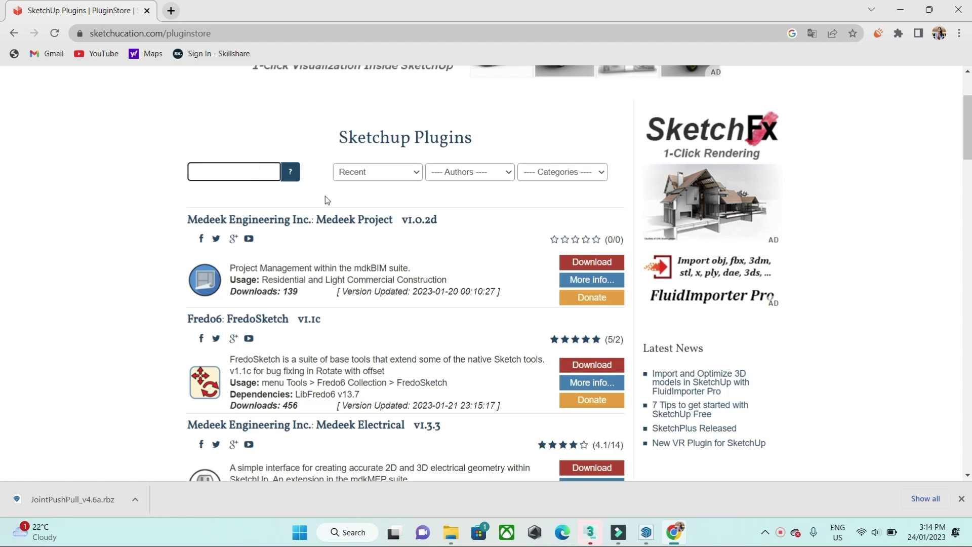
pyautogui.write('Joint push')
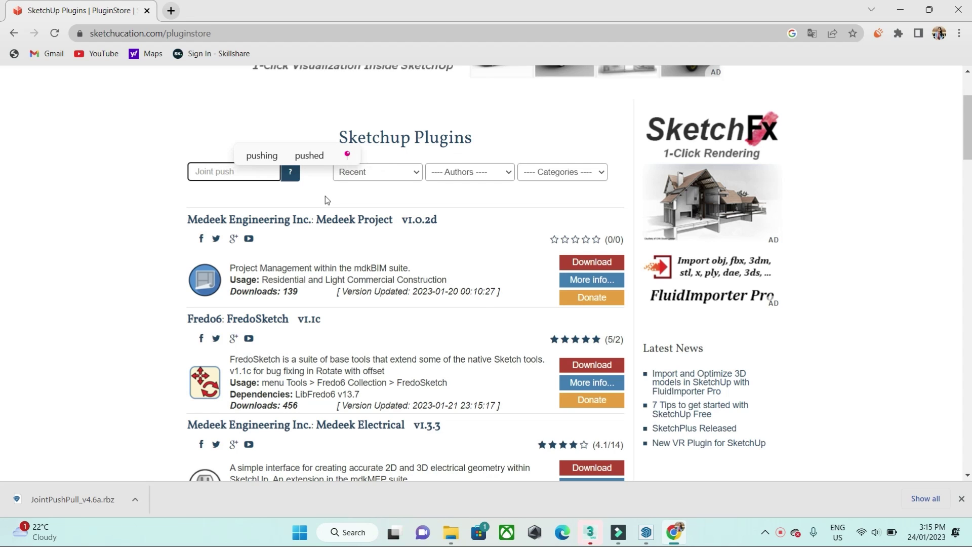
pyautogui.write(' pull')
pyautogui.press('Return')
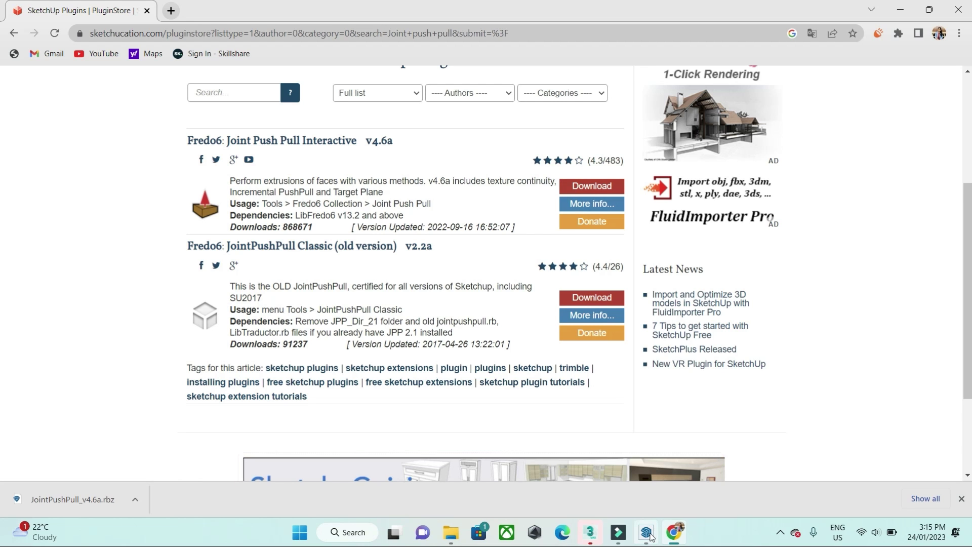
# Switch to SketchUp, install the JointPushPull_v4.6a extension from the Downloads folder, and close the Extension Manager
pyautogui.click(647, 532)
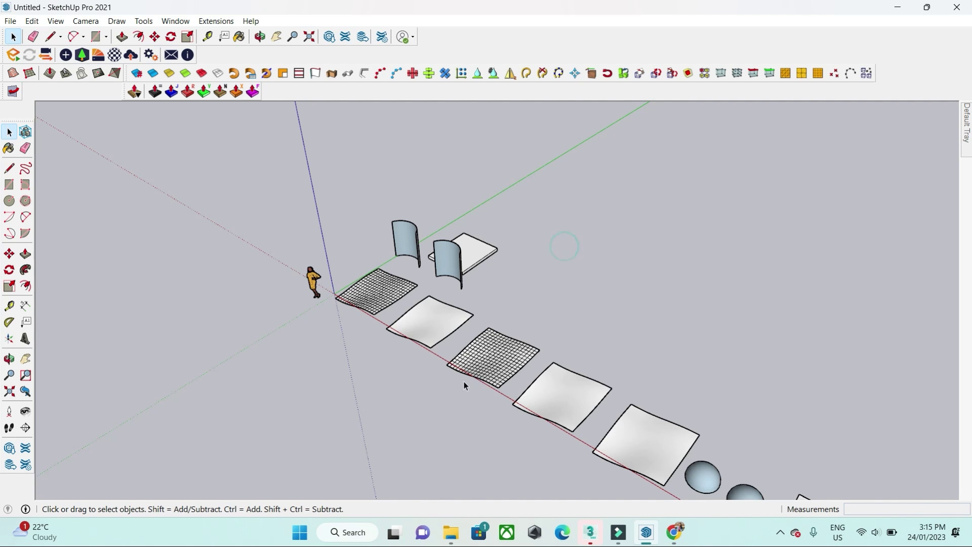
pyautogui.moveTo(466, 387); pyautogui.dragTo(390, 243, button='middle')
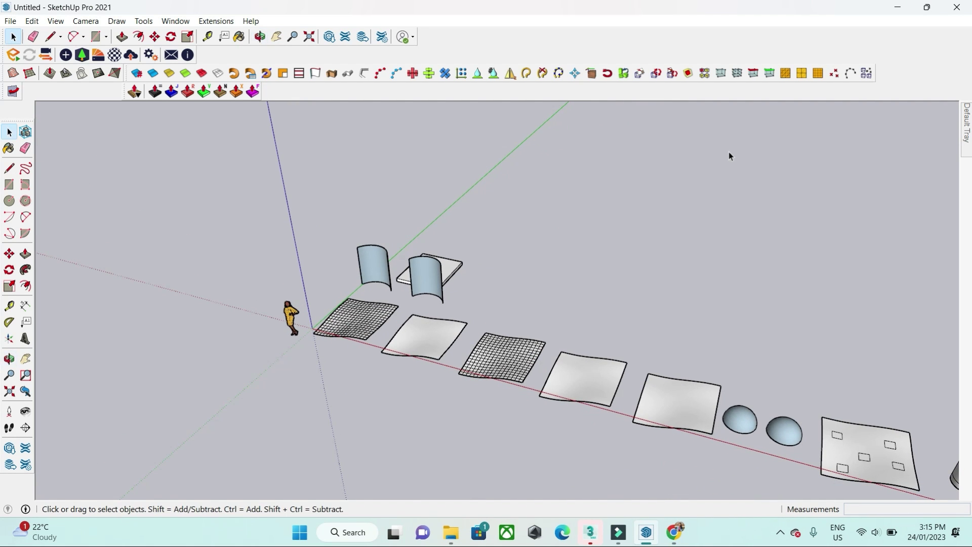
pyautogui.click(25, 465)
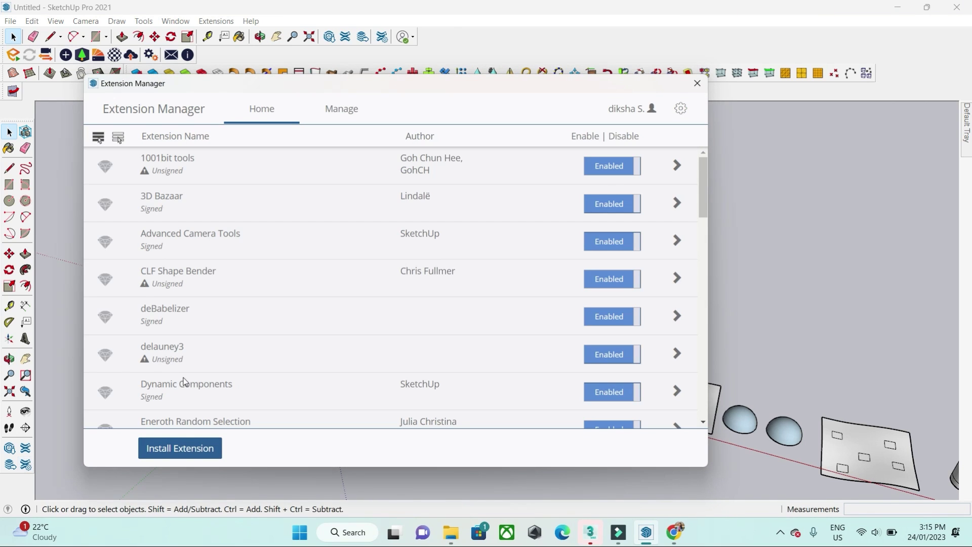
pyautogui.click(183, 452)
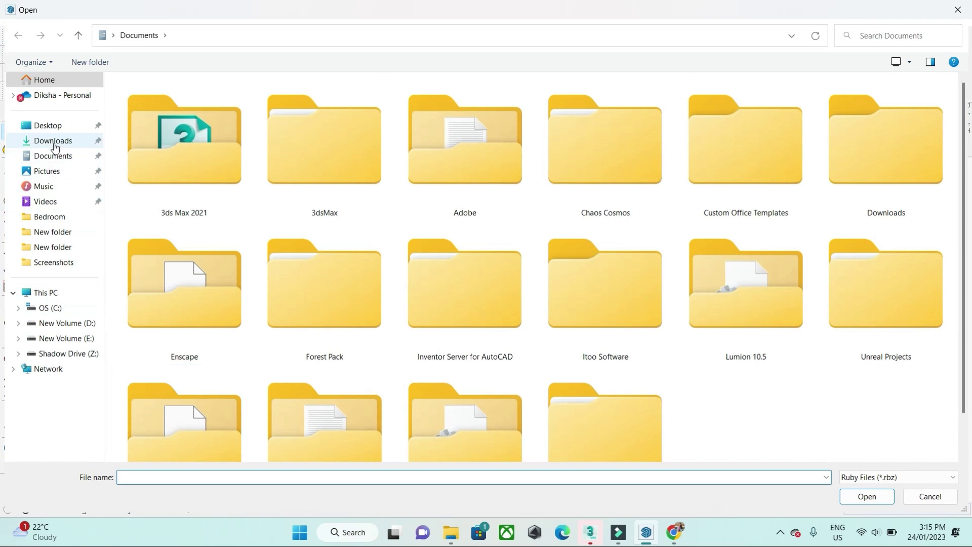
pyautogui.click(55, 144)
pyautogui.click(147, 149)
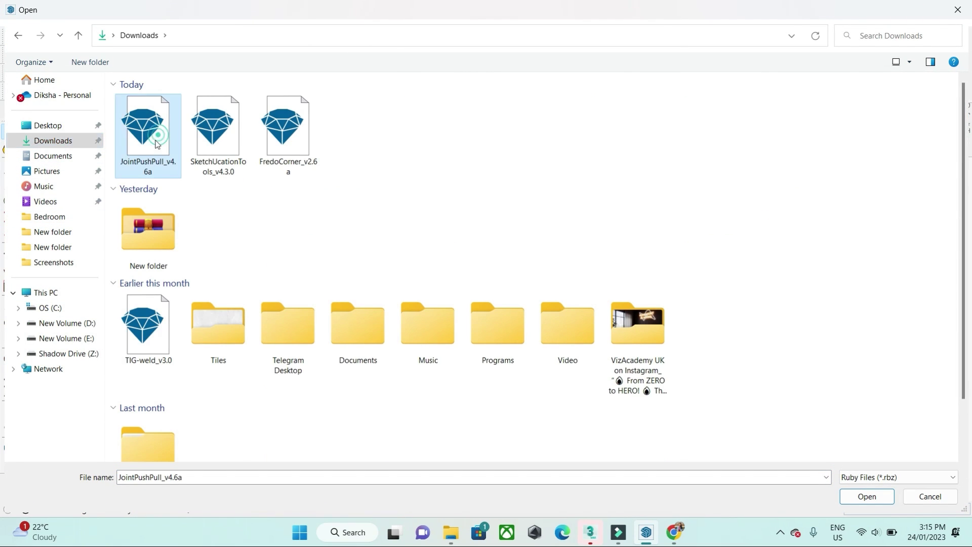
pyautogui.click(863, 496)
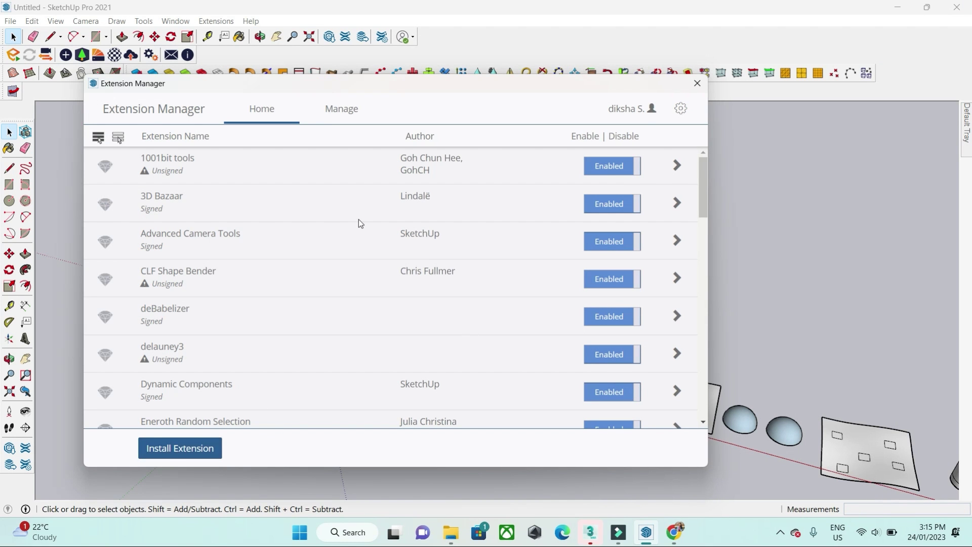
pyautogui.click(697, 83)
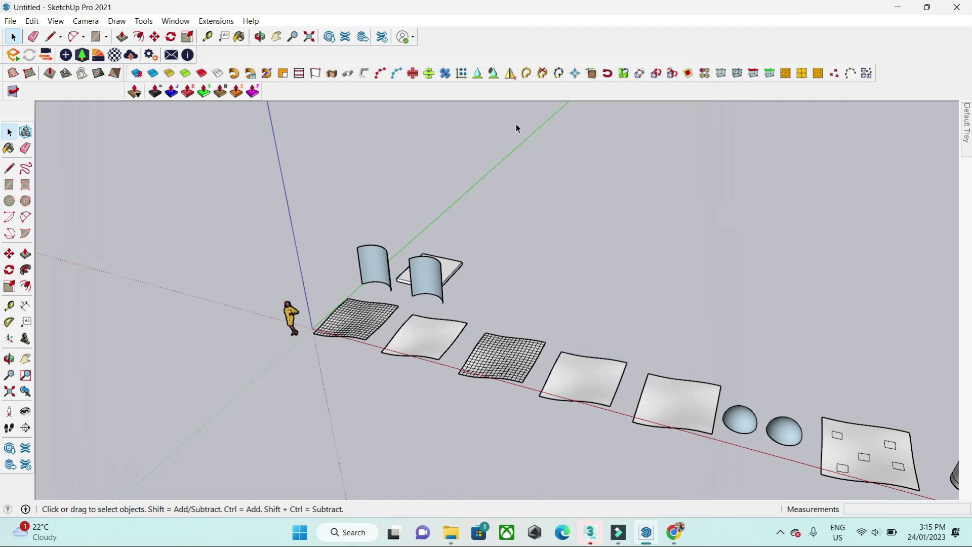
# Undock the Fredo6_JointPushPull toolbar so it floats over the model area
pyautogui.moveTo(332, 149); pyautogui.dragTo(356, 188)
pyautogui.moveTo(123, 92); pyautogui.dragTo(114, 137)
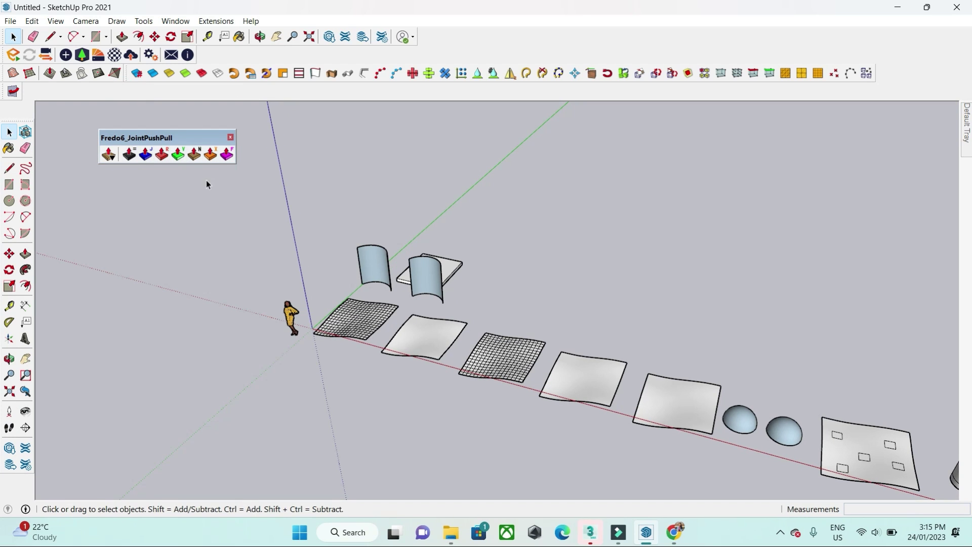
# Examine the row of sample shapes along the red axis, including the curved walls and the wavy surfaces
pyautogui.moveTo(169, 217); pyautogui.dragTo(148, 257, button='middle')
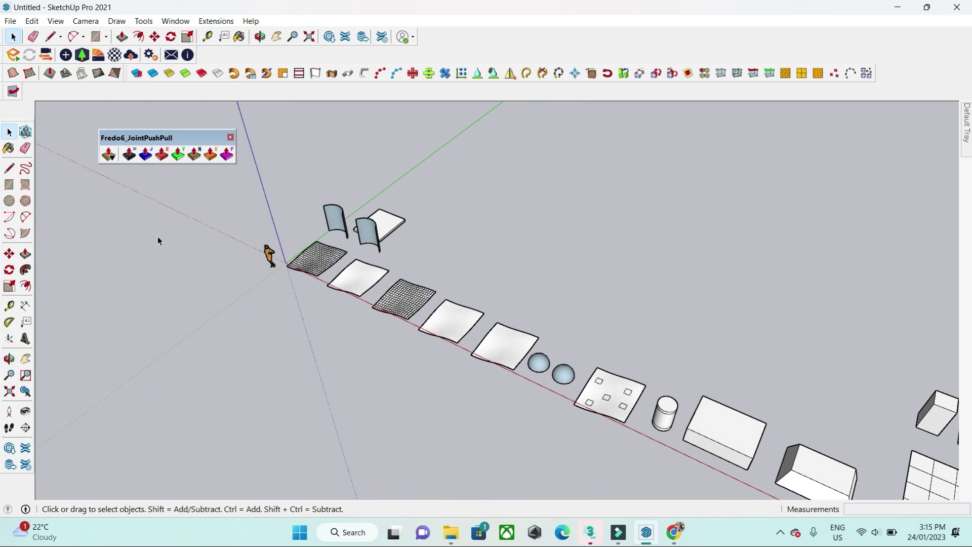
pyautogui.scroll(4, 375, 306)
pyautogui.moveTo(379, 307); pyautogui.dragTo(412, 283, button='middle')
pyautogui.scroll(-2, 380, 360)
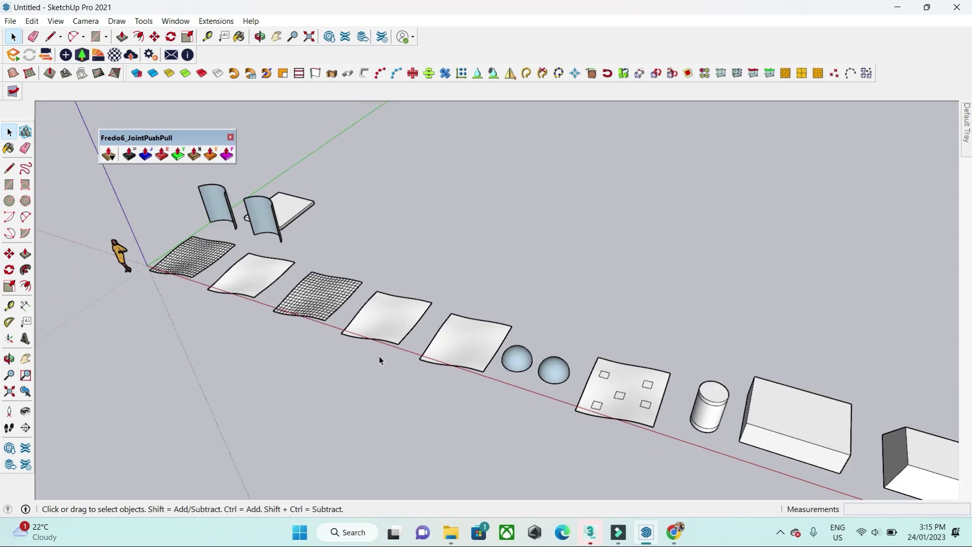
pyautogui.scroll(3, 233, 245)
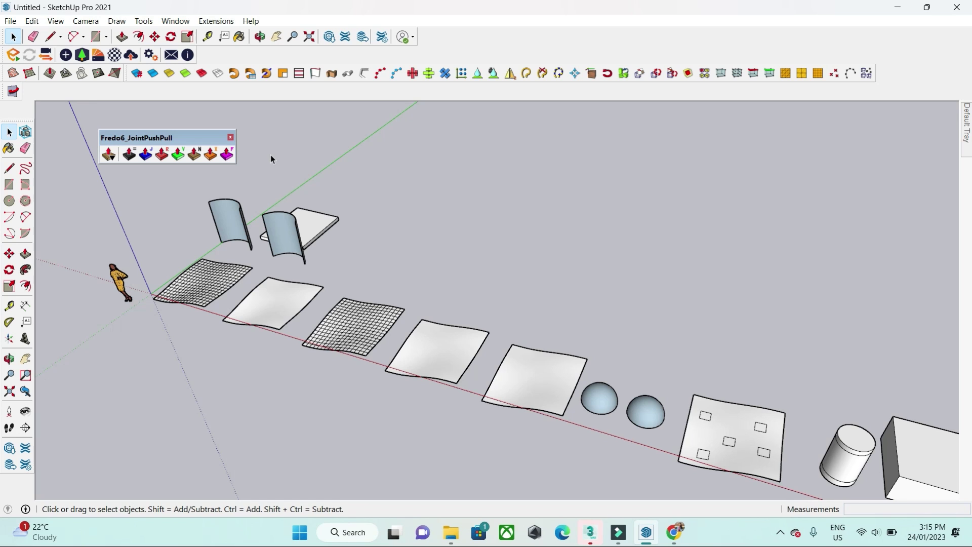
pyautogui.moveTo(271, 156); pyautogui.dragTo(325, 265, button='middle')
pyautogui.scroll(2, 338, 272)
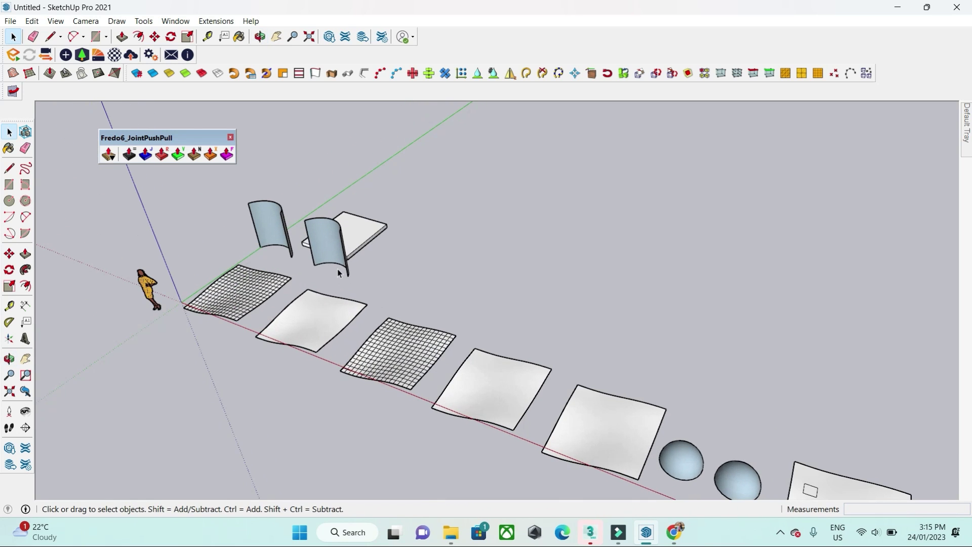
pyautogui.moveTo(339, 272); pyautogui.dragTo(319, 243, button='middle')
pyautogui.scroll(4, 312, 233)
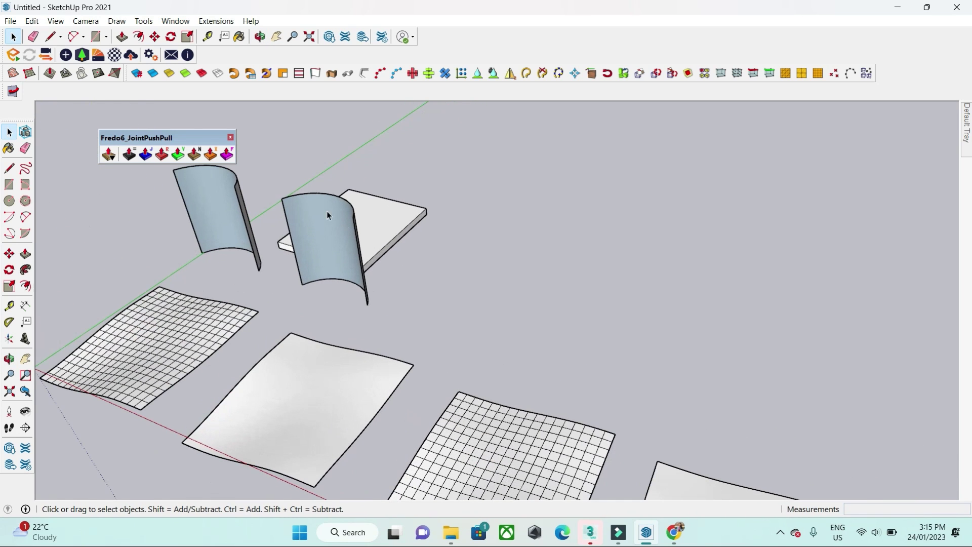
pyautogui.scroll(-2, 332, 218)
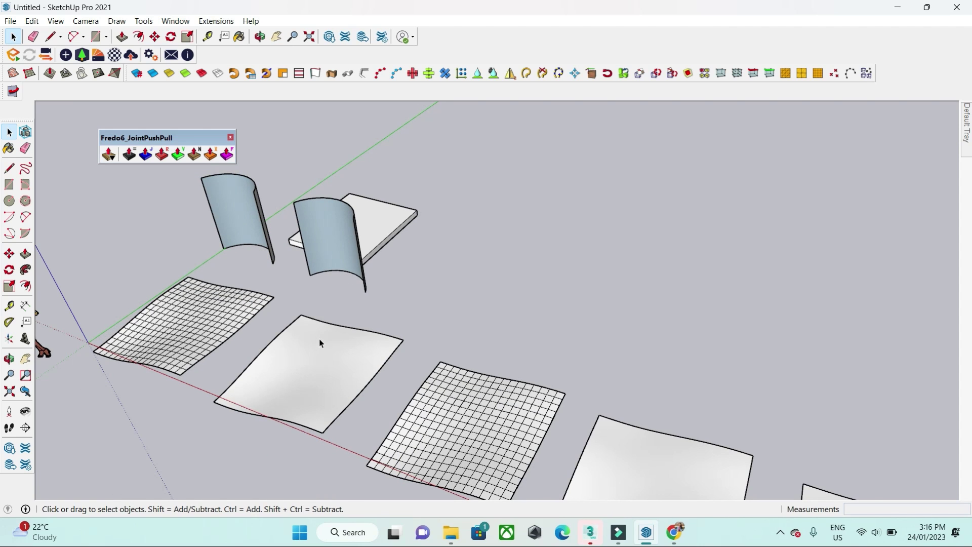
pyautogui.moveTo(372, 329); pyautogui.dragTo(294, 338, button='middle')
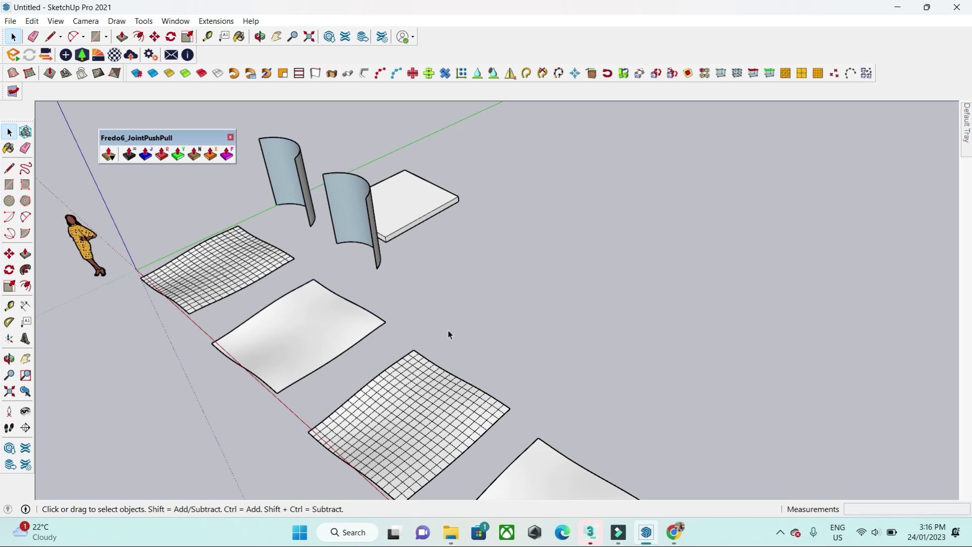
# Push/Pull the top face of the flat slab behind the curved walls upward by about 2' 6 5/8"
pyautogui.moveTo(448, 334); pyautogui.dragTo(547, 226, button='middle')
pyautogui.scroll(3, 488, 221)
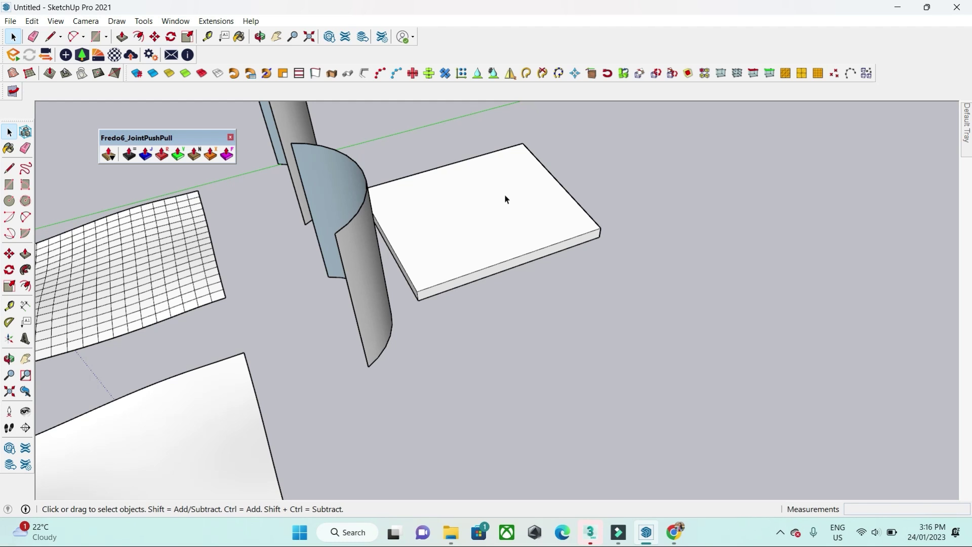
pyautogui.press('p')
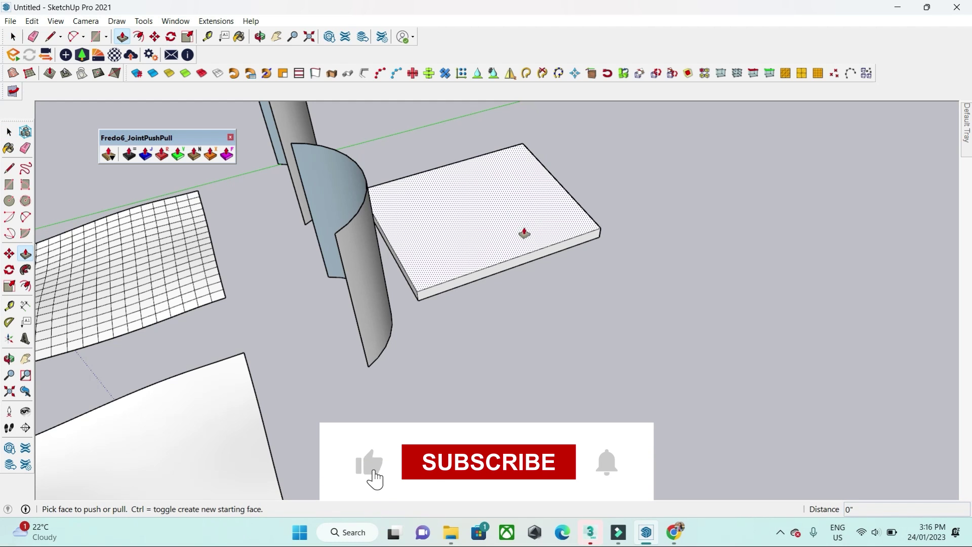
pyautogui.click(525, 234)
pyautogui.click(521, 178)
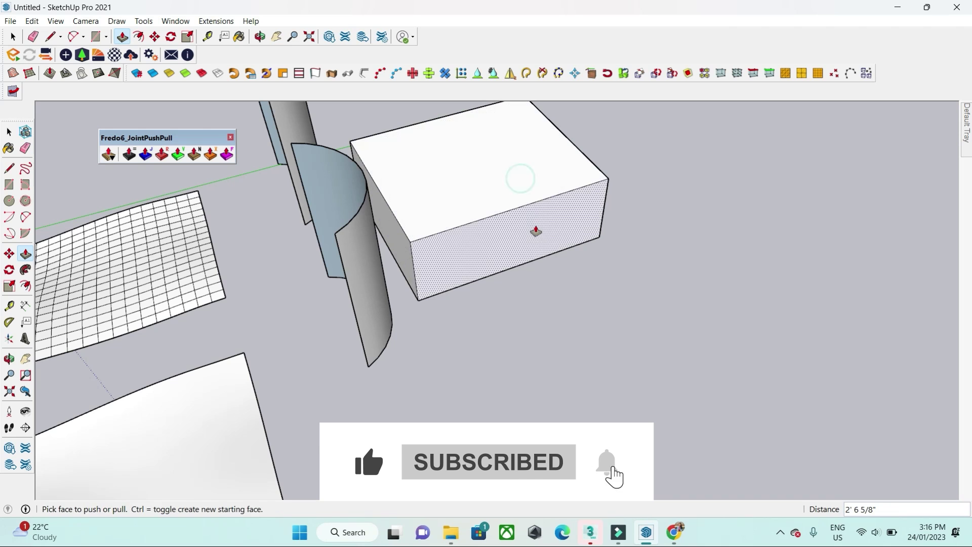
# Extend the box's front face outward and readjust the height of its top face with Push/Pull
pyautogui.click(536, 231)
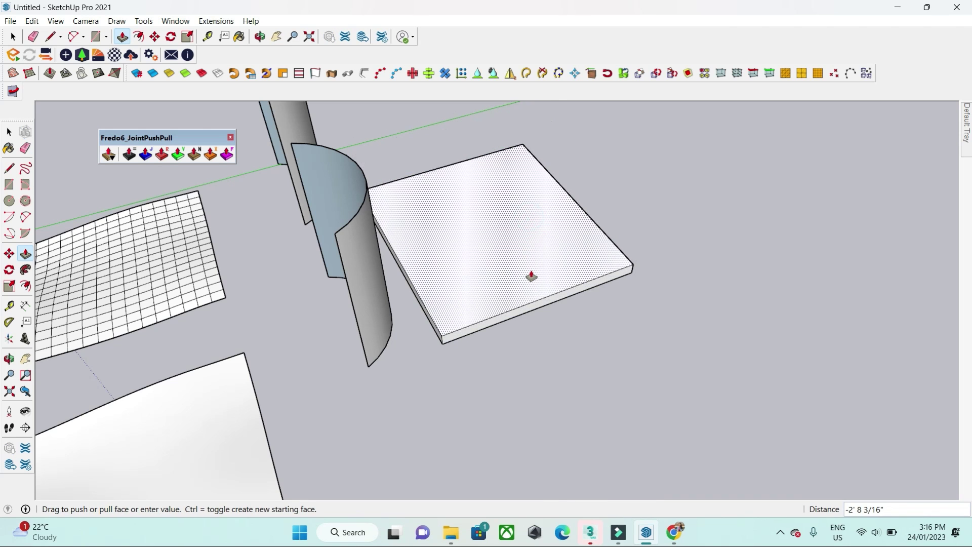
pyautogui.click(537, 276)
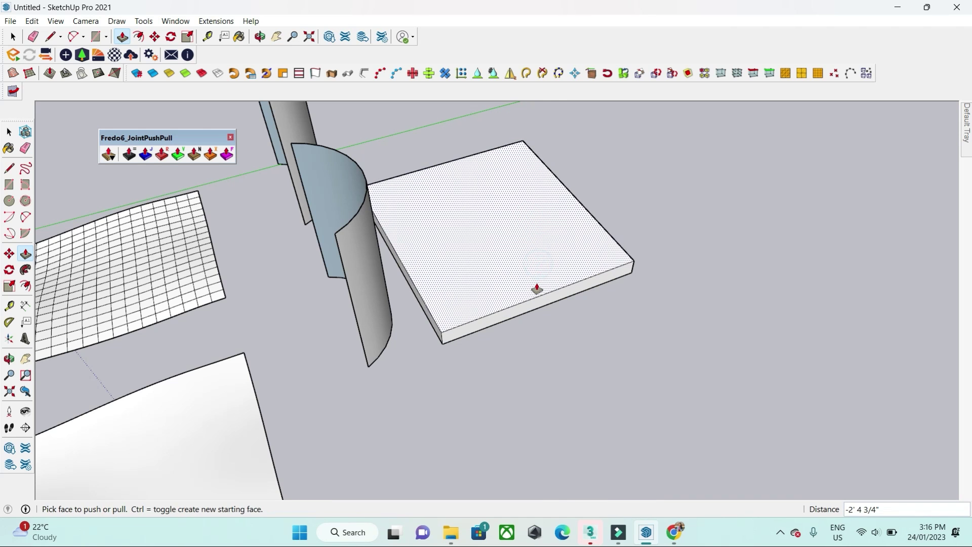
pyautogui.click(537, 286)
pyautogui.click(536, 245)
# Try the standard Push/Pull tool on the curved walls and the smooth wavy surface
pyautogui.moveTo(457, 317); pyautogui.dragTo(395, 262, button='middle')
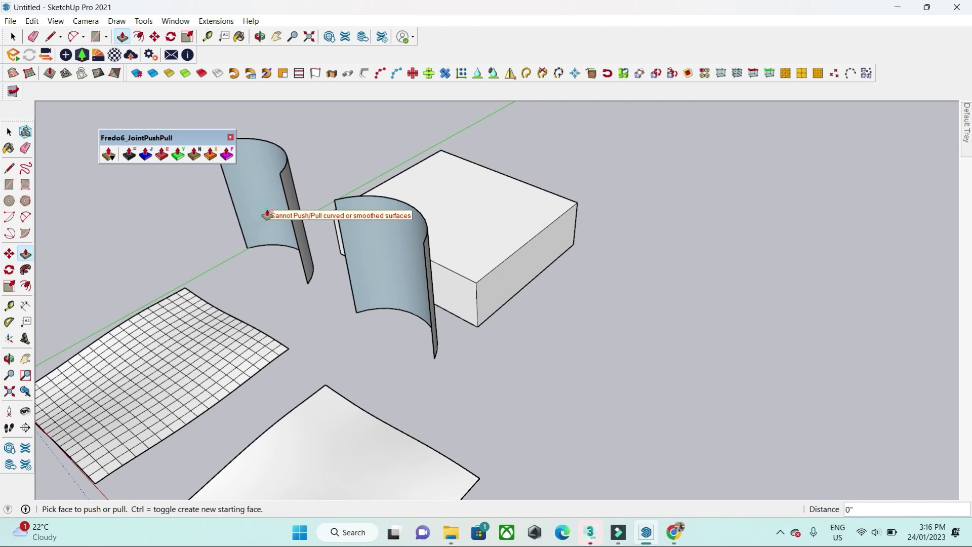
pyautogui.scroll(-3, 355, 385)
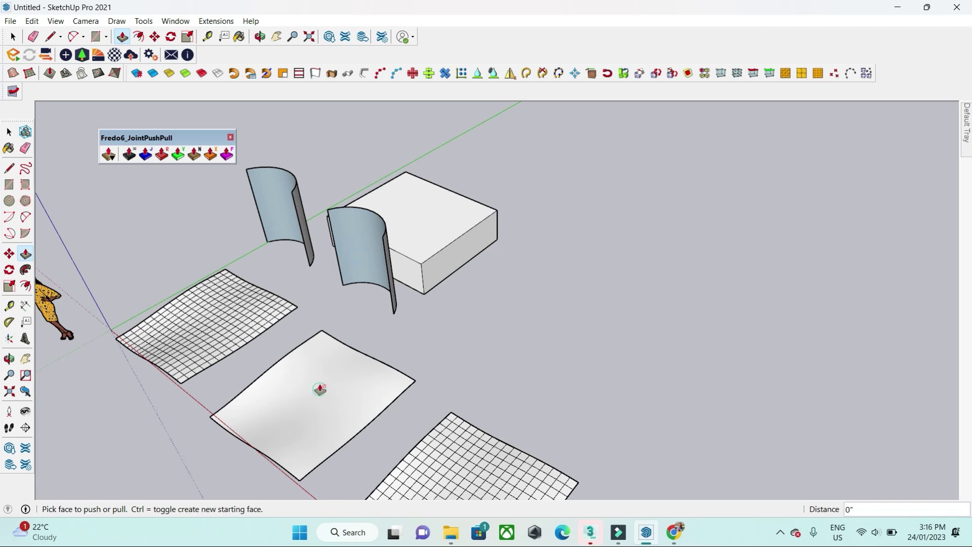
pyautogui.press('space')
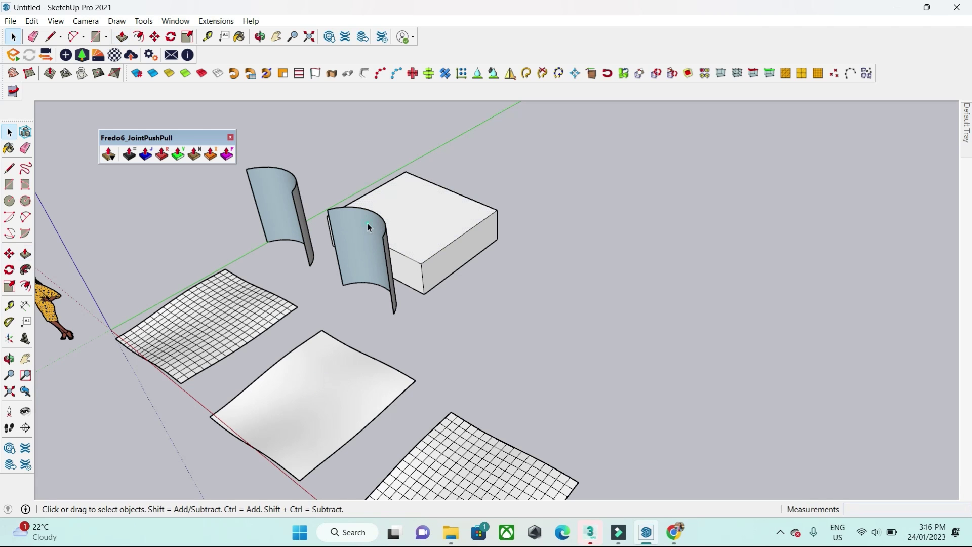
# Dock the Fredo6_JointPushPull toolbar again and open the JointPushPull dialog listing its tools
pyautogui.moveTo(372, 238); pyautogui.dragTo(556, 243, button='middle')
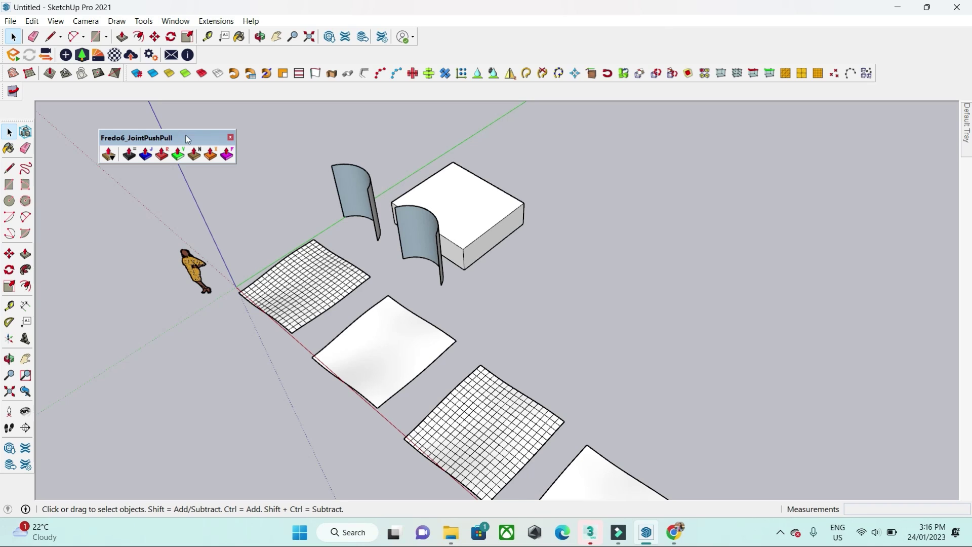
pyautogui.doubleClick(152, 140)
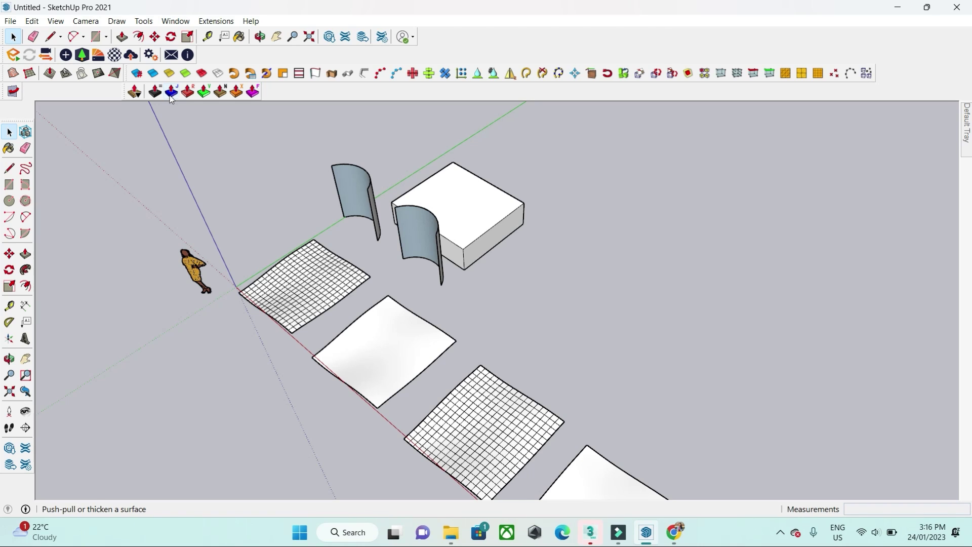
pyautogui.click(135, 92)
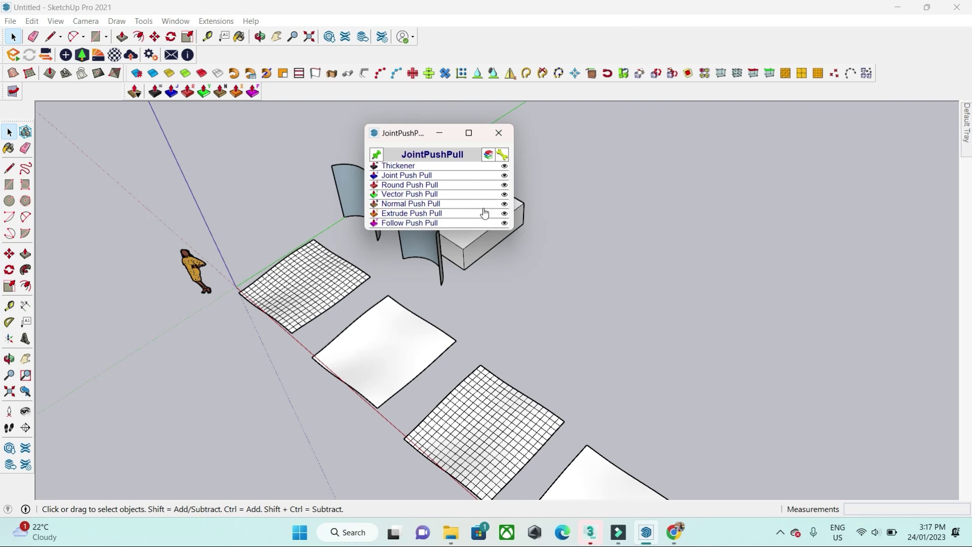
# Close the JointPushPull dialog and thicken the curved wall farther from the box by about 2 9/16" with the Thickener tool
pyautogui.click(505, 143)
pyautogui.moveTo(490, 196); pyautogui.dragTo(527, 227, button='middle')
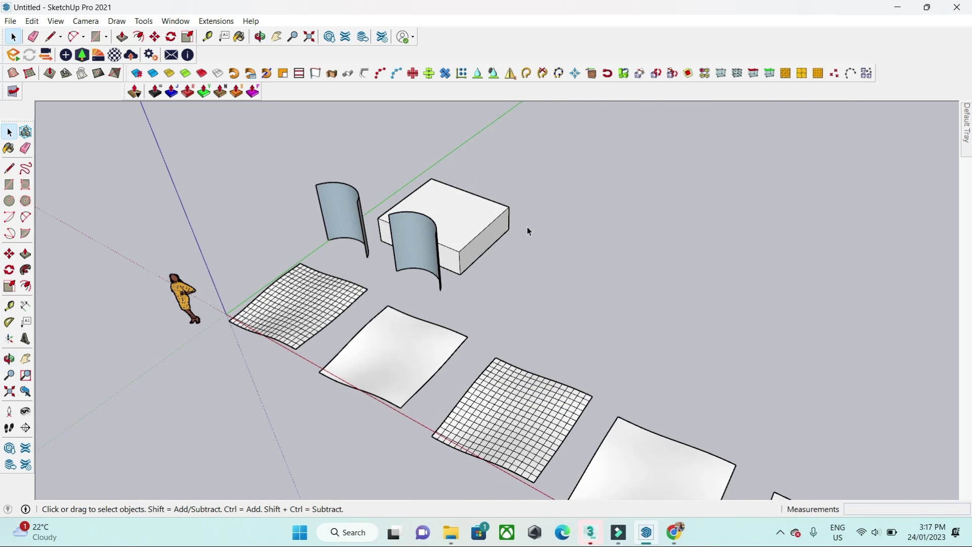
pyautogui.scroll(3, 327, 285)
pyautogui.scroll(2, 324, 287)
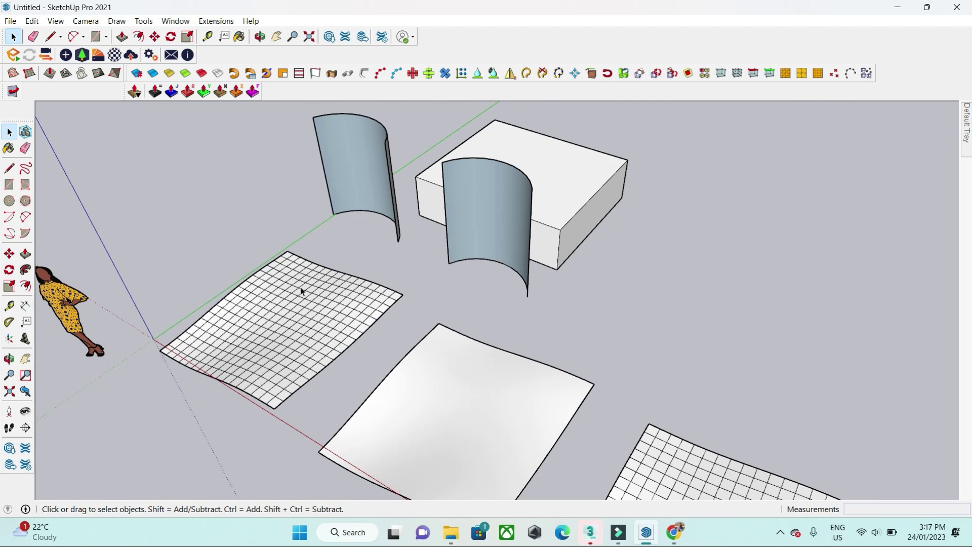
pyautogui.click(162, 92)
pyautogui.moveTo(193, 159); pyautogui.dragTo(419, 275, button='middle')
pyautogui.scroll(-3, 415, 342)
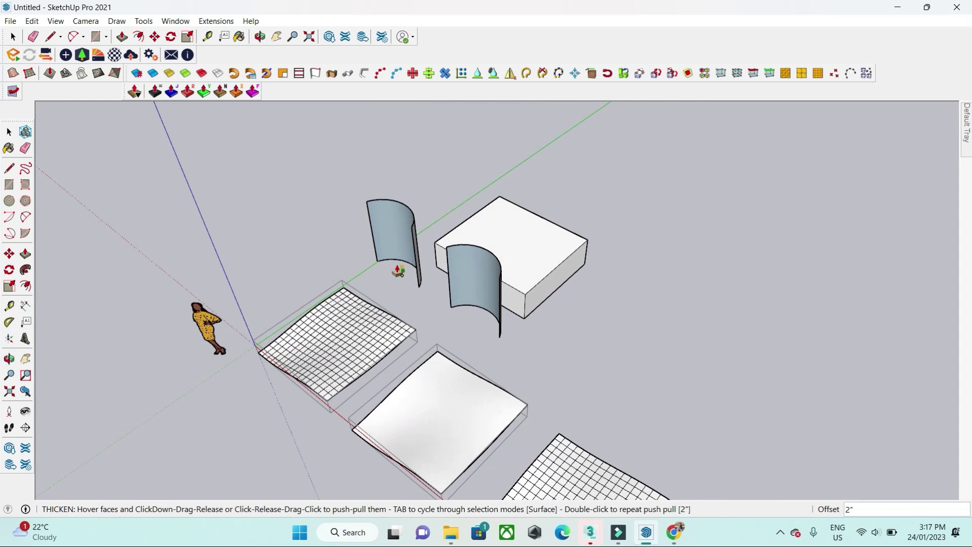
pyautogui.click(391, 232)
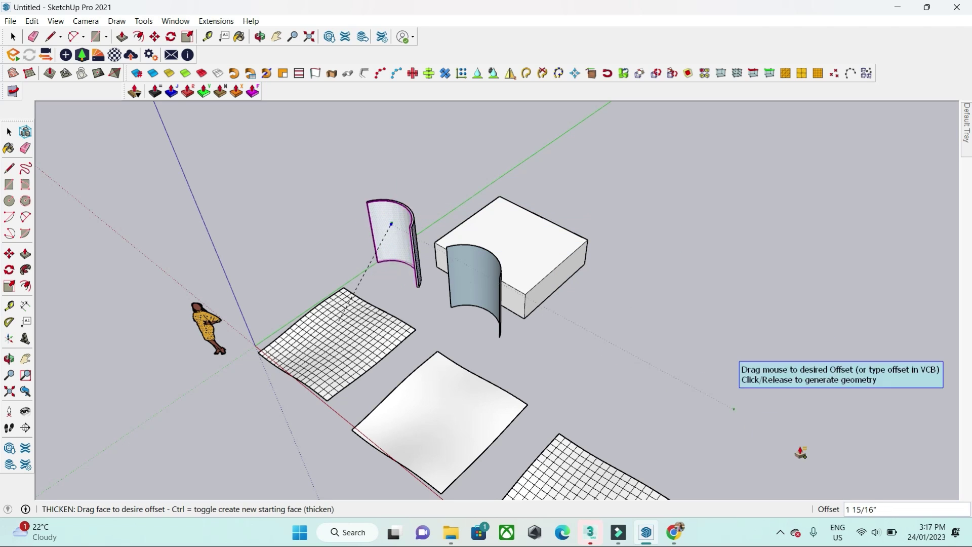
pyautogui.click(384, 224)
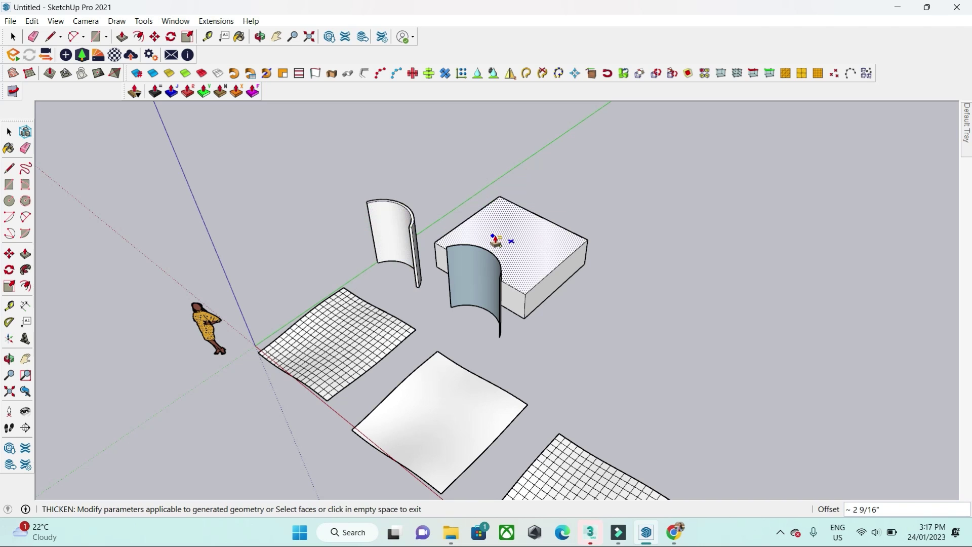
# Thicken the curved wall in front of the box by 9" with the Thickener
pyautogui.moveTo(470, 227); pyautogui.dragTo(474, 234, button='middle')
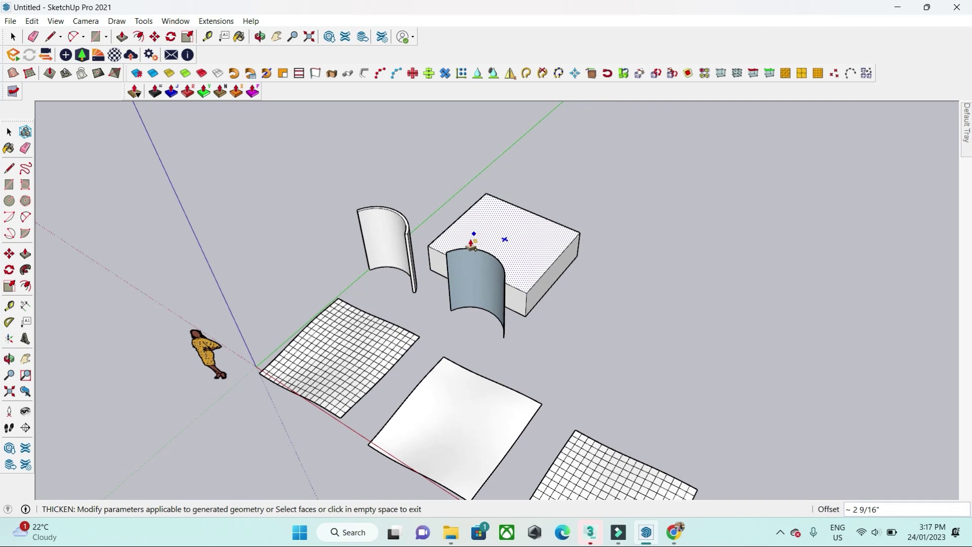
pyautogui.click(475, 285)
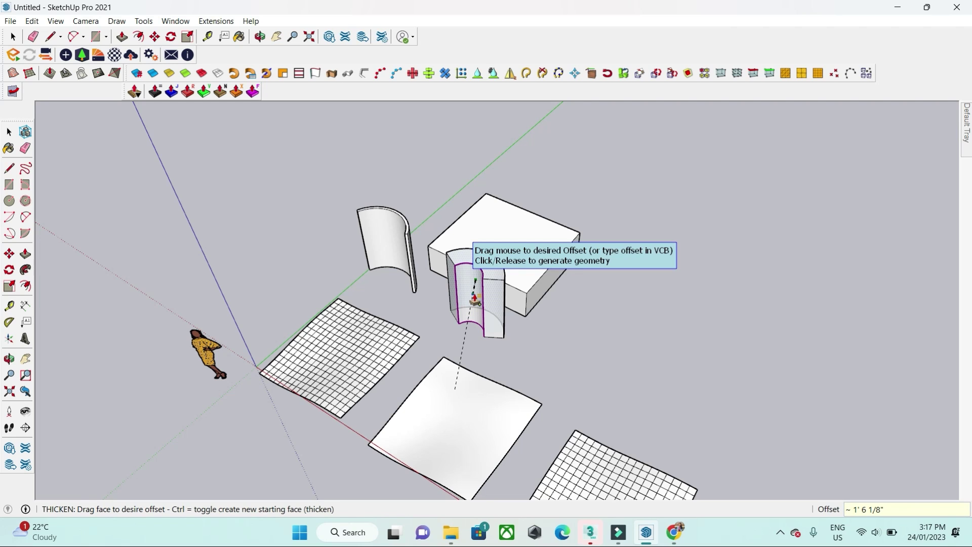
pyautogui.write('9')
pyautogui.press('Return')
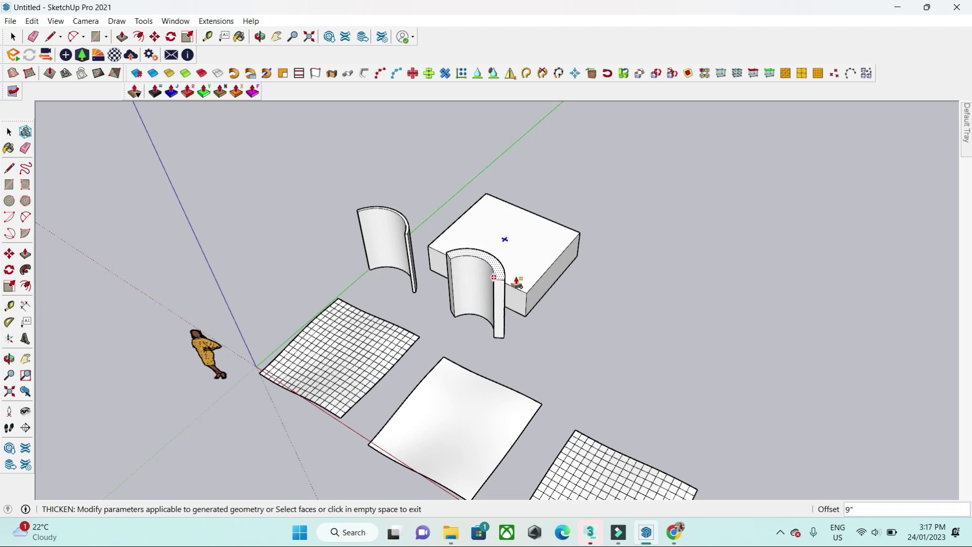
pyautogui.click(159, 96)
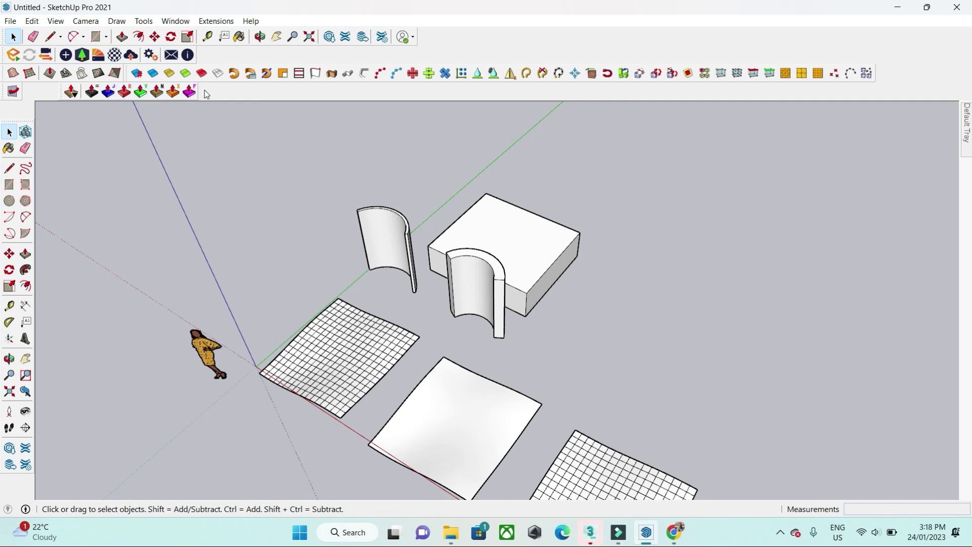
# Thicken the inner face of the thinner curved wall by about another 10 1/8" with the Thickener
pyautogui.scroll(-2, 327, 310)
pyautogui.moveTo(327, 310); pyautogui.dragTo(375, 350, button='middle')
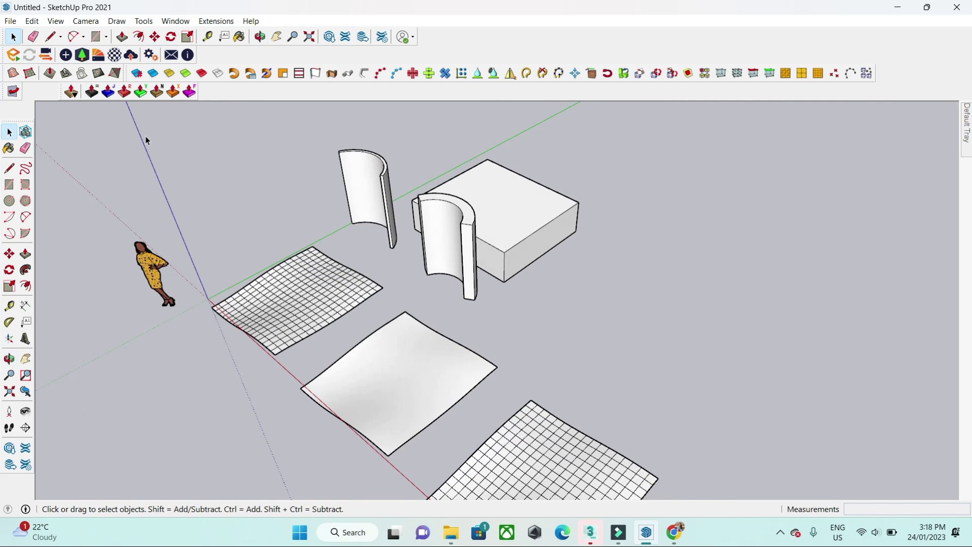
pyautogui.click(105, 94)
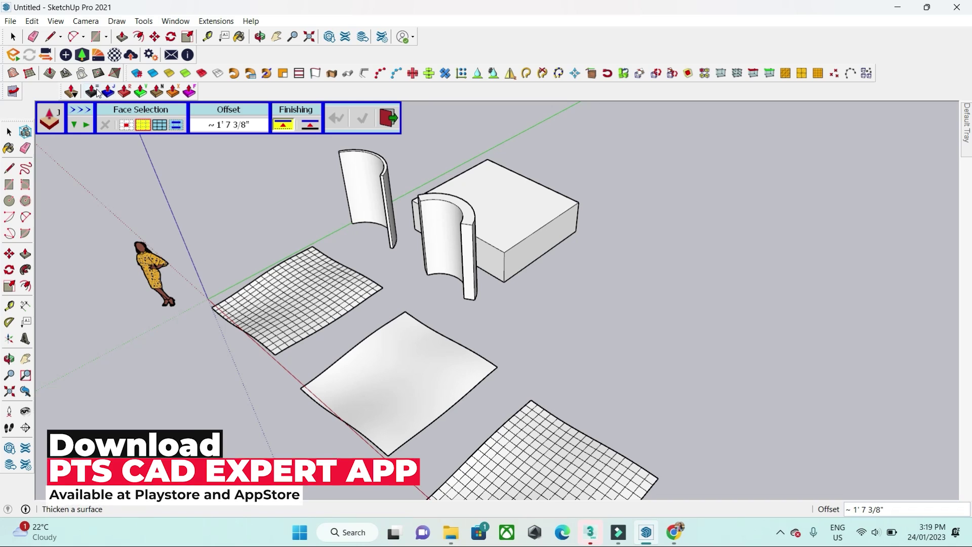
pyautogui.click(93, 95)
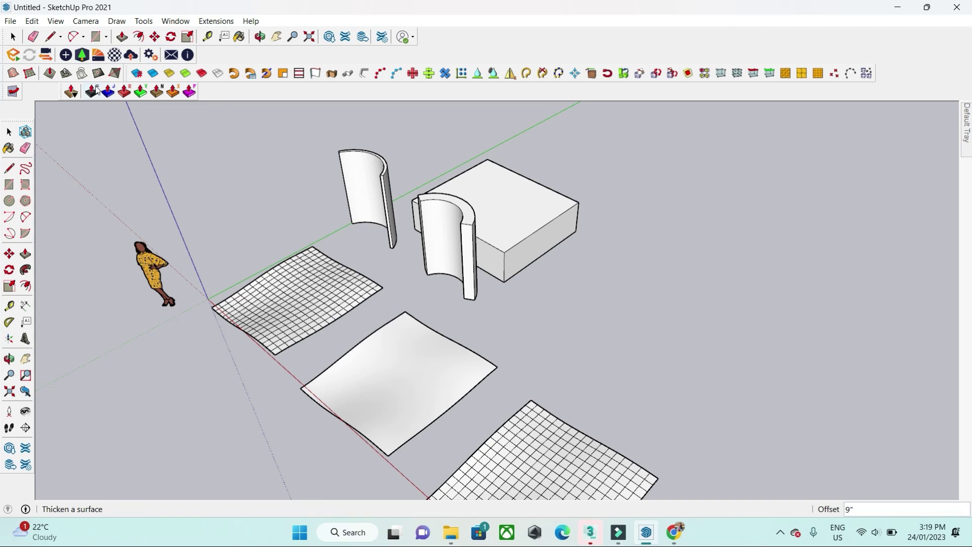
pyautogui.click(358, 191)
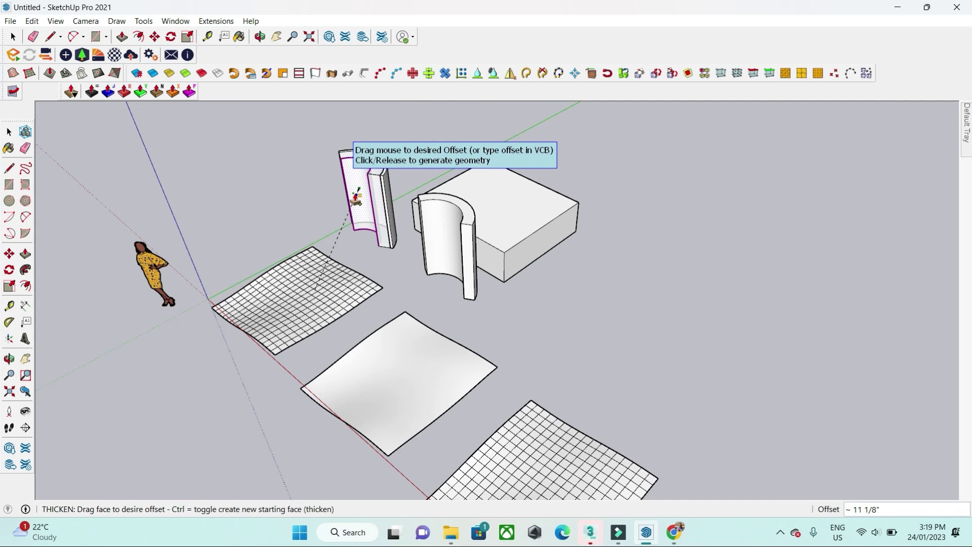
pyautogui.click(356, 192)
pyautogui.moveTo(263, 233); pyautogui.dragTo(287, 202, button='middle')
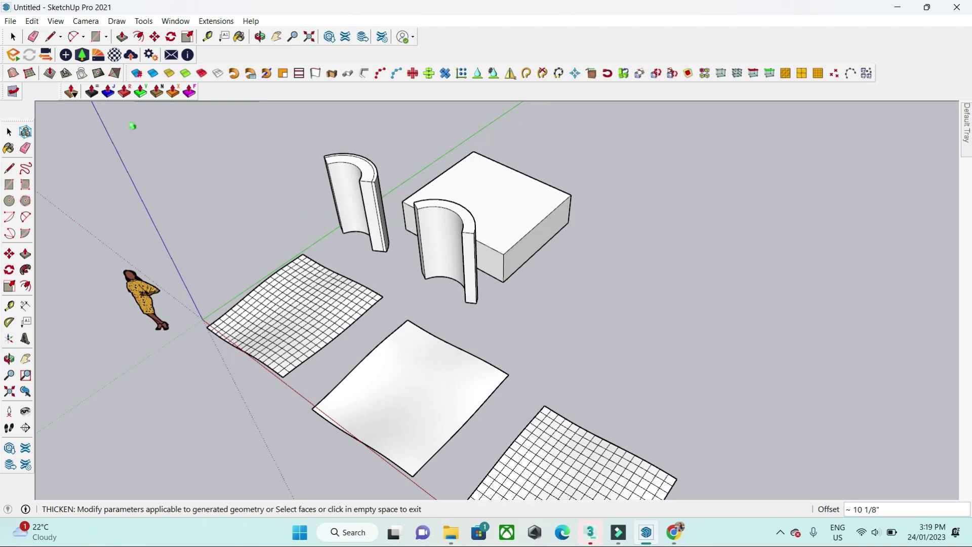
# Go through the Joint, Round, Vector, Normal, Extrude and Follow Push Pull tools, then view the default parameters from Joint Push Pull
pyautogui.click(116, 91)
pyautogui.click(125, 91)
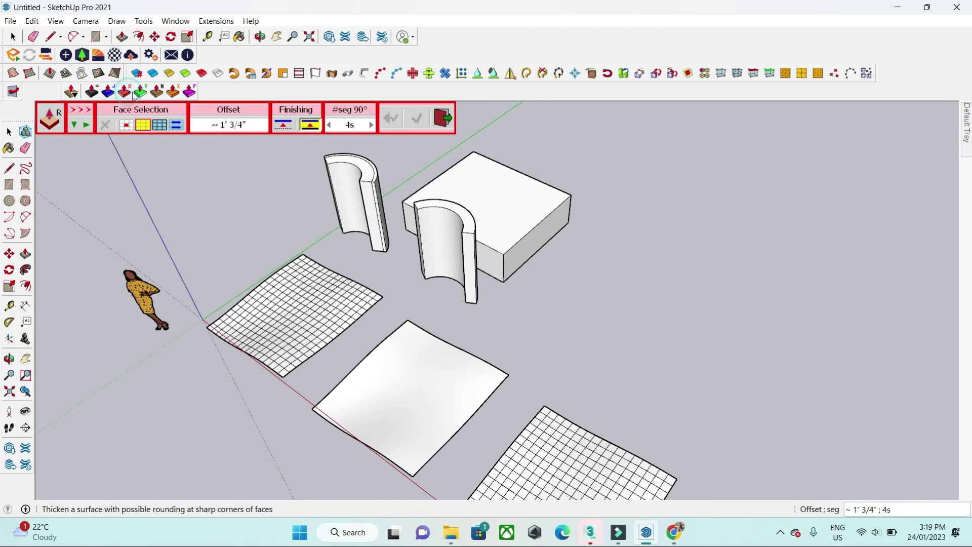
pyautogui.click(144, 91)
pyautogui.click(157, 92)
pyautogui.click(172, 92)
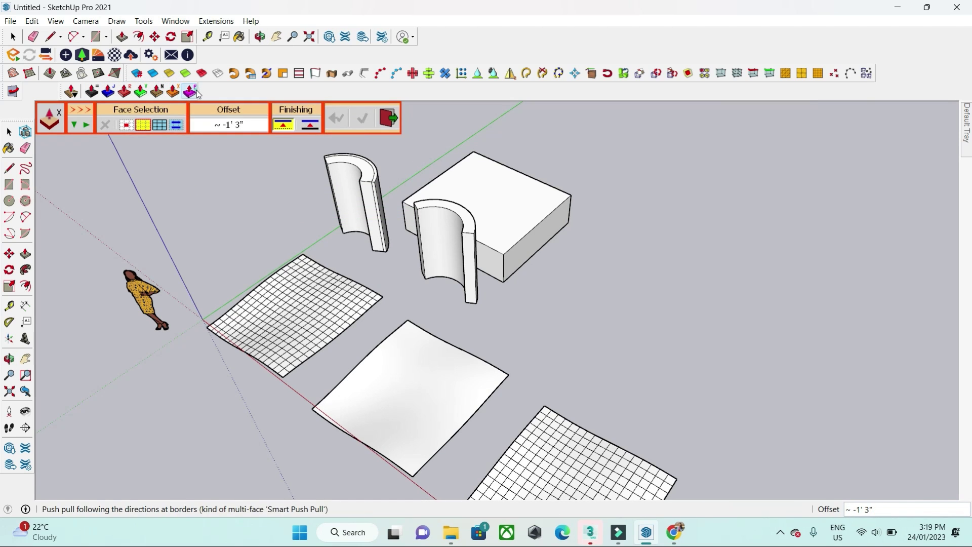
pyautogui.click(188, 92)
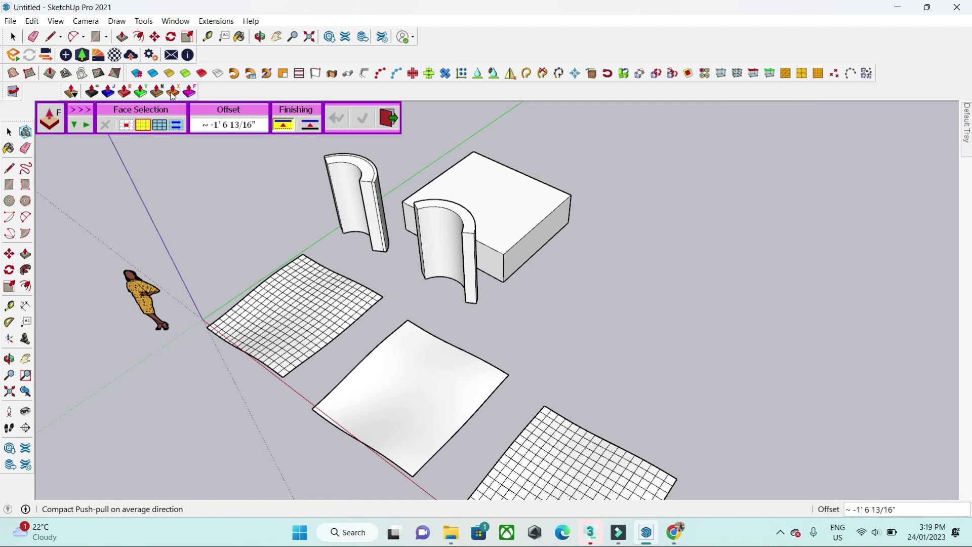
pyautogui.click(112, 92)
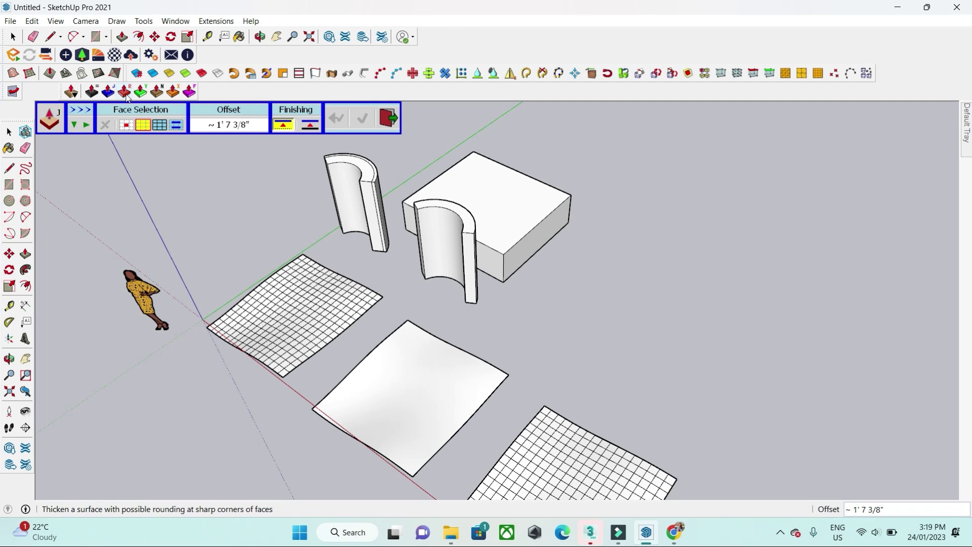
pyautogui.click(49, 117)
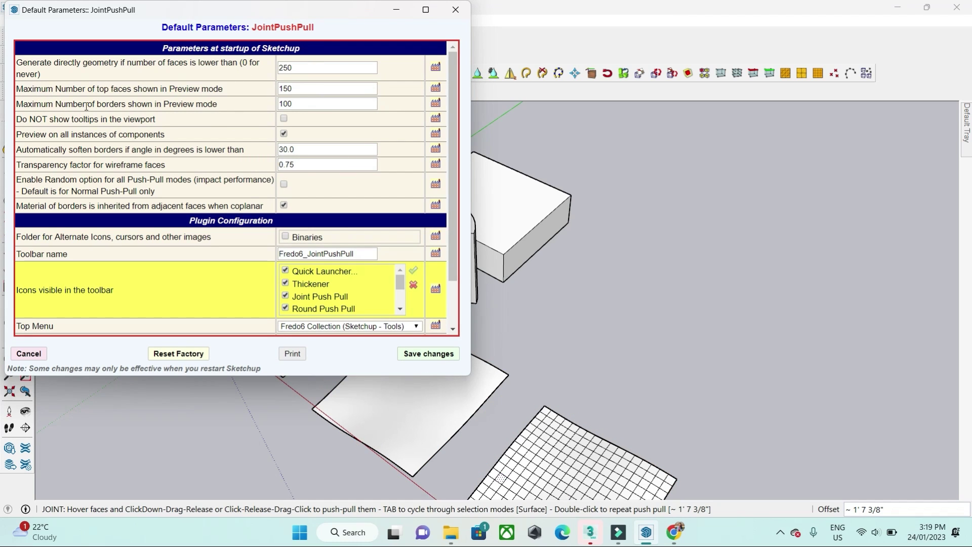
pyautogui.click(450, 16)
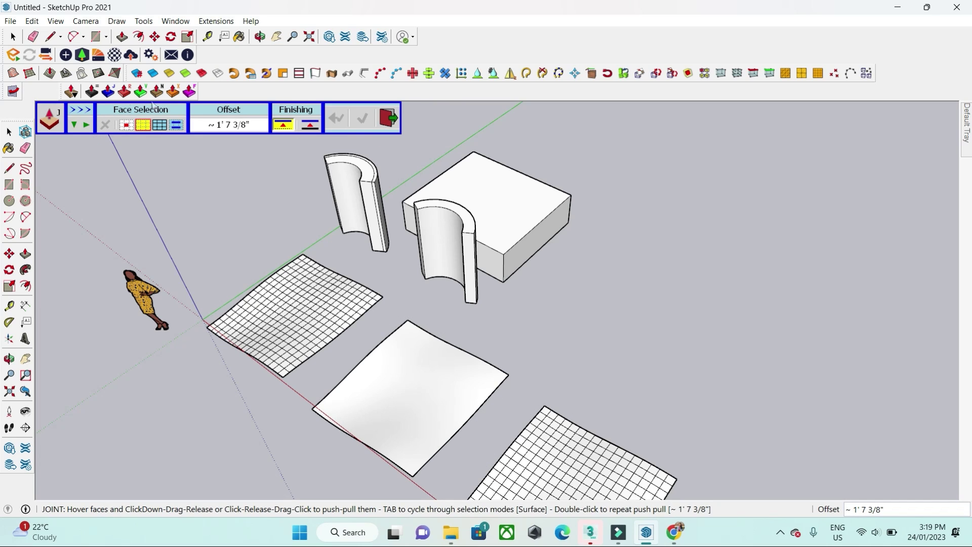
# Try the Joint Push Pull palette at the viewport's bottom corners and return it to its original place
pyautogui.click(77, 125)
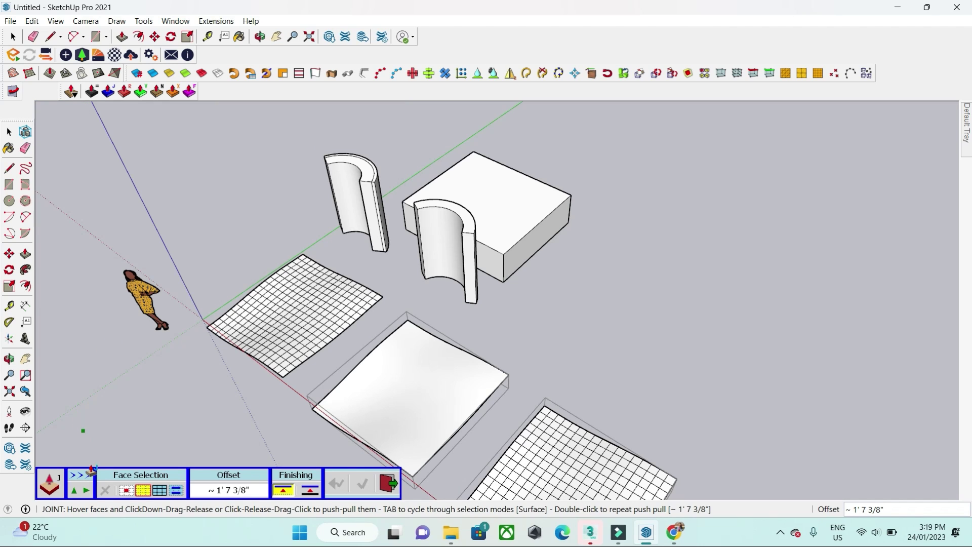
pyautogui.click(86, 490)
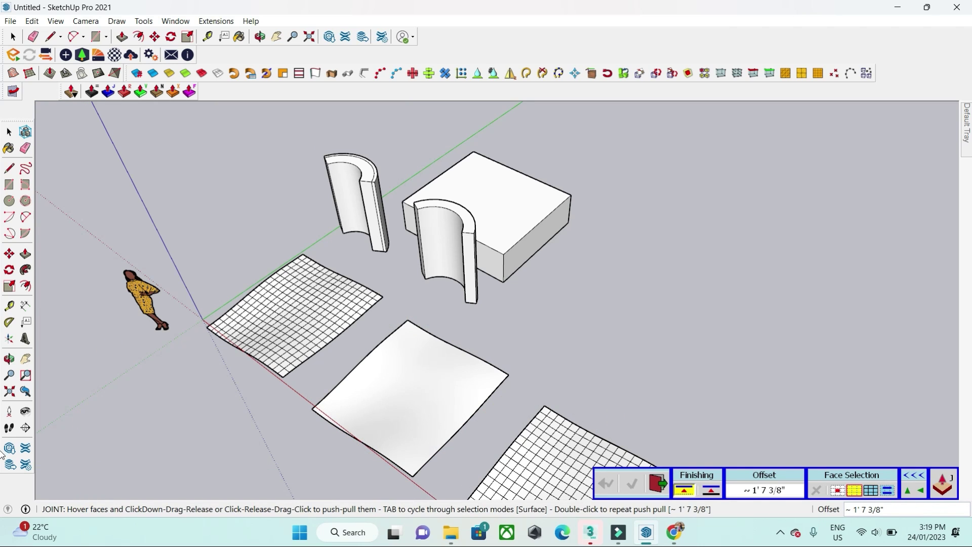
pyautogui.click(921, 490)
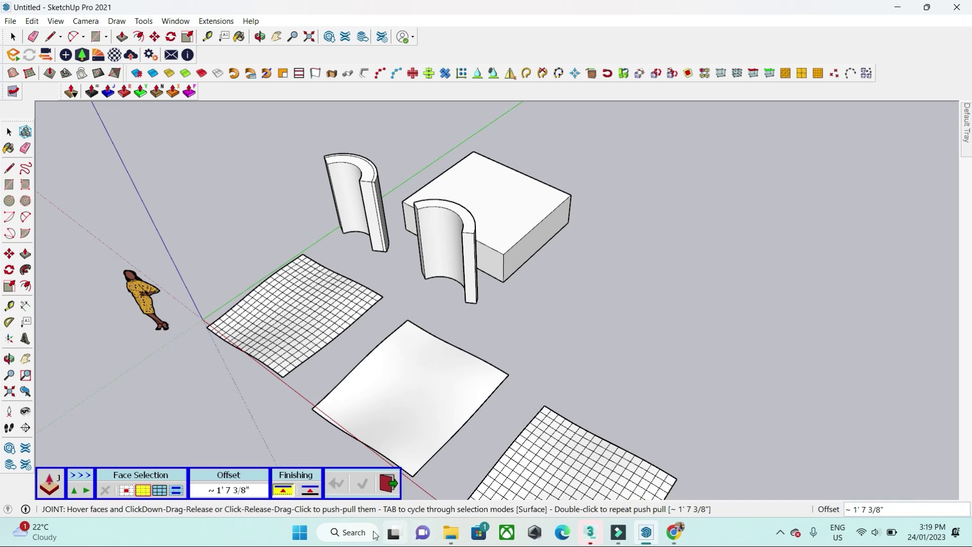
pyautogui.click(74, 490)
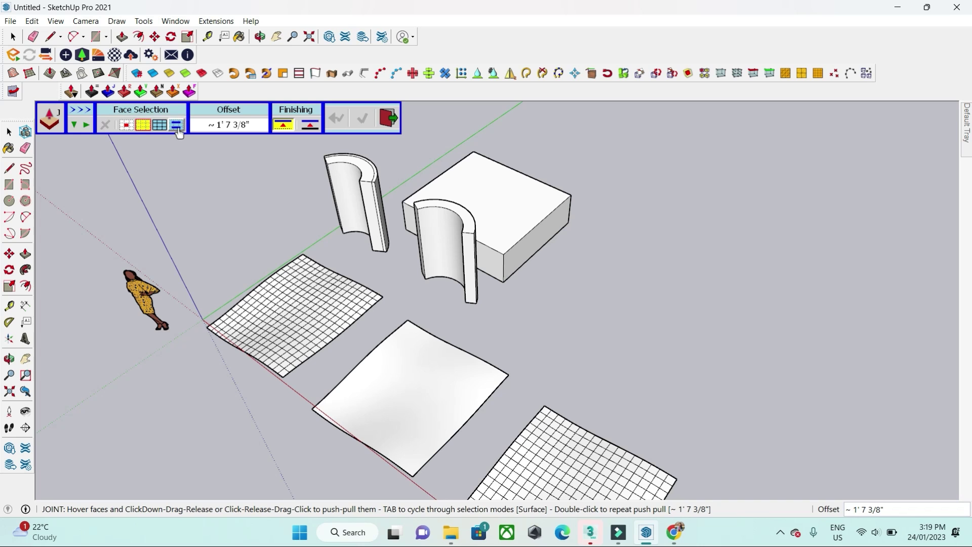
# Leave Joint Push Pull and examine the thickened curved walls and the gridded and smooth wavy surfaces
pyautogui.moveTo(323, 166); pyautogui.dragTo(334, 192, button='middle')
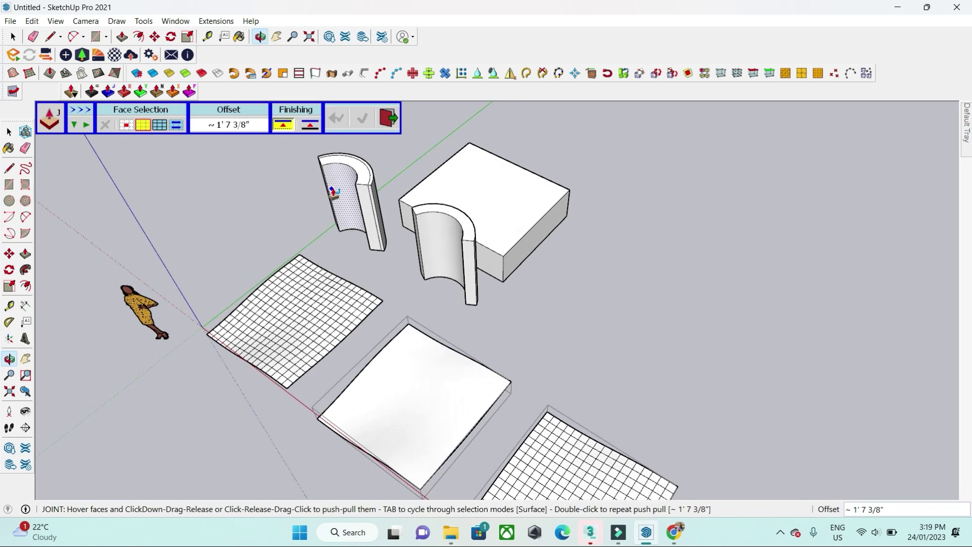
pyautogui.scroll(5, 364, 310)
pyautogui.press('space')
pyautogui.moveTo(364, 310); pyautogui.dragTo(346, 281, button='middle')
pyautogui.scroll(-3, 345, 281)
pyautogui.scroll(-2, 345, 279)
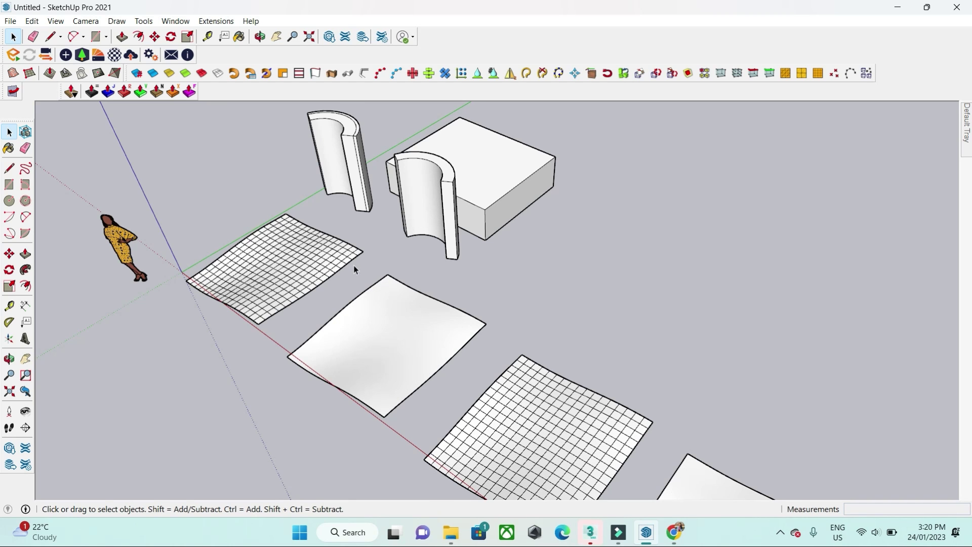
pyautogui.moveTo(354, 269); pyautogui.dragTo(357, 254, button='middle')
pyautogui.scroll(-2, 395, 332)
pyautogui.scroll(3, 277, 265)
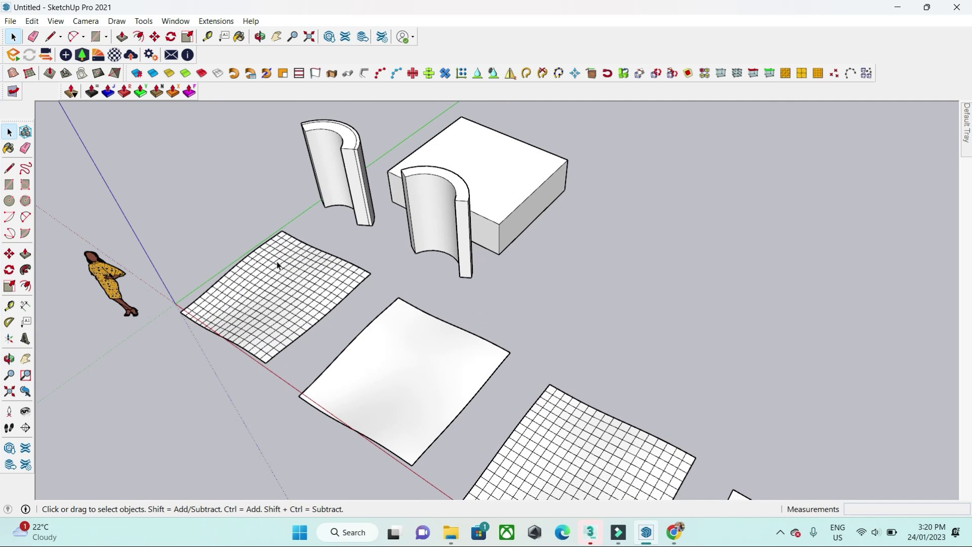
# Toggle Hidden Geometry on and off repeatedly to compare the hidden edges on the curved walls and wavy surfaces
pyautogui.click(58, 23)
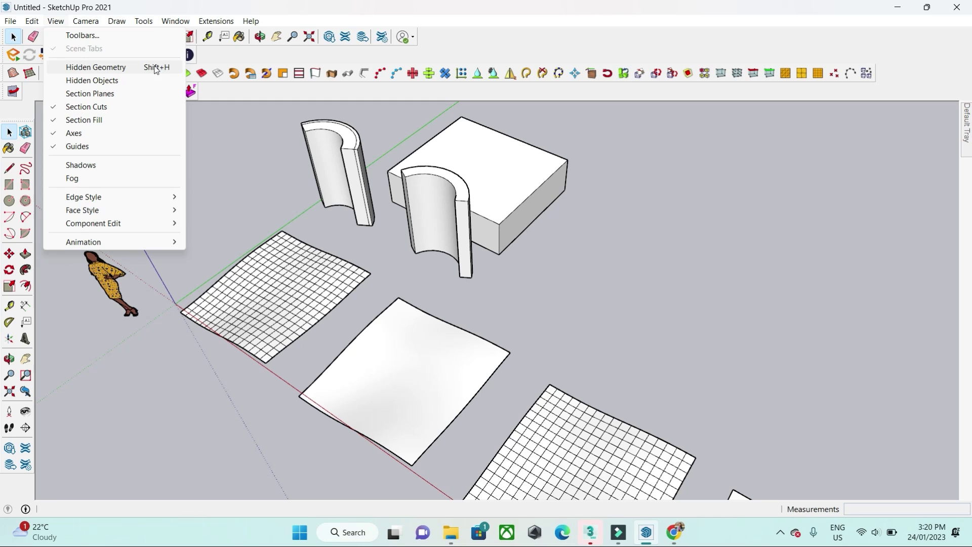
pyautogui.click(231, 136)
pyautogui.hotkey('alt', 'h')
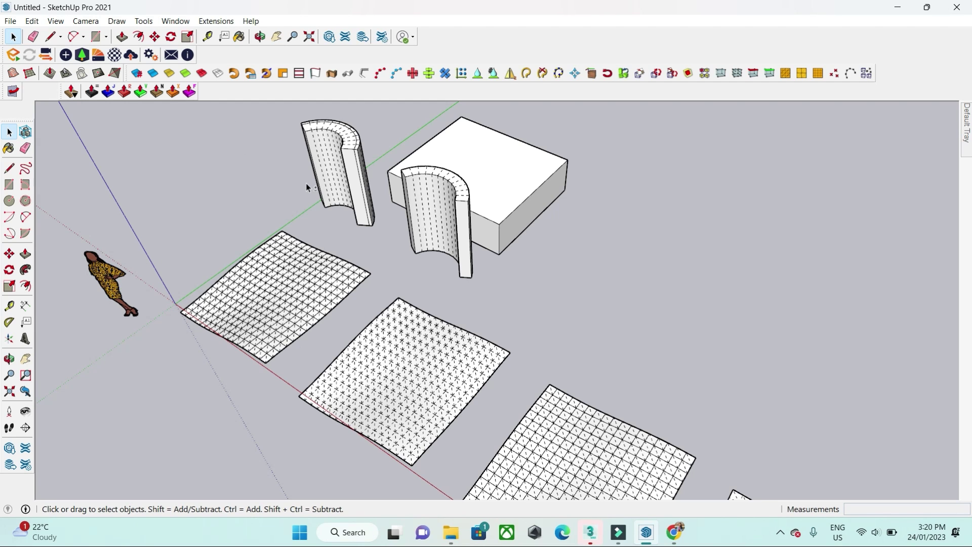
pyautogui.hotkey('alt', 'h')
pyautogui.hotkey('alt', 'h')
pyautogui.hotkey('alt', 'h')
pyautogui.hotkey('alt', 'h')
pyautogui.hotkey('alt', 'h')
pyautogui.hotkey('alt', 'h')
pyautogui.hotkey('alt', 'h')
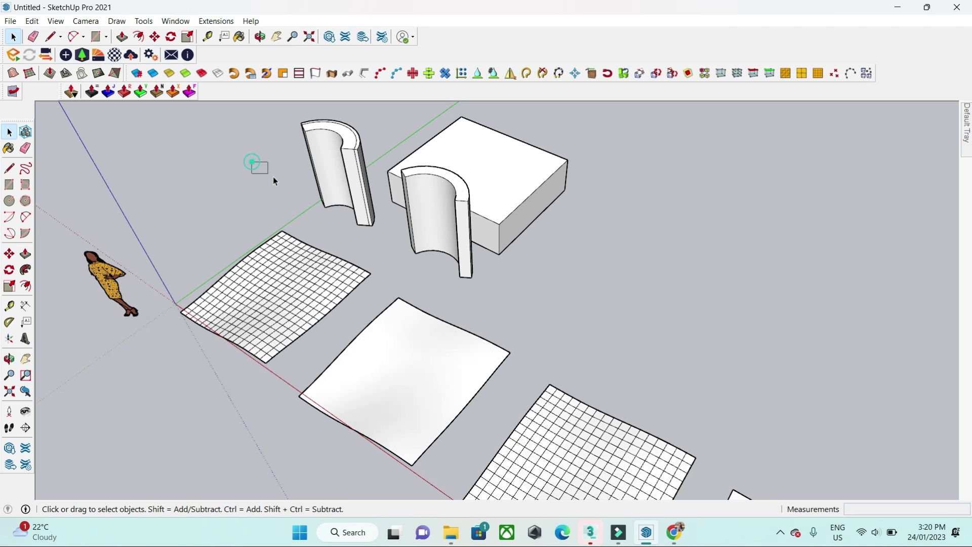
# Start Joint Push Pull and examine the gridded wavy surface at close range
pyautogui.scroll(-3, 276, 203)
pyautogui.scroll(5, 297, 258)
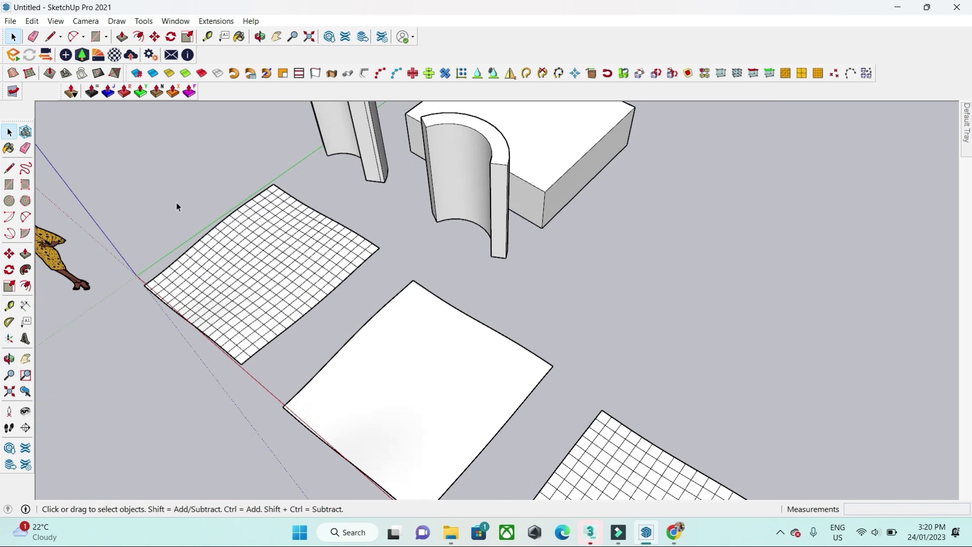
pyautogui.click(109, 91)
pyautogui.scroll(5, 271, 195)
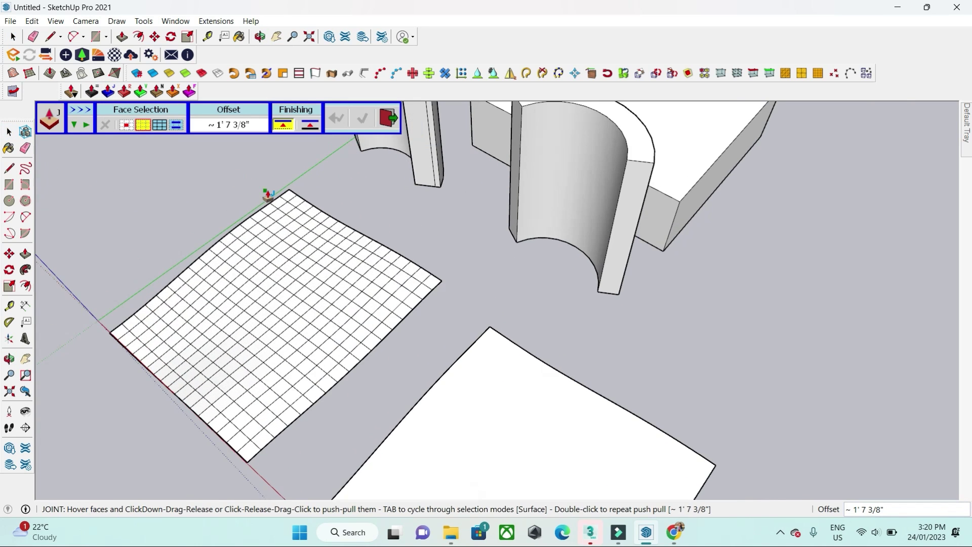
pyautogui.scroll(-2, 291, 205)
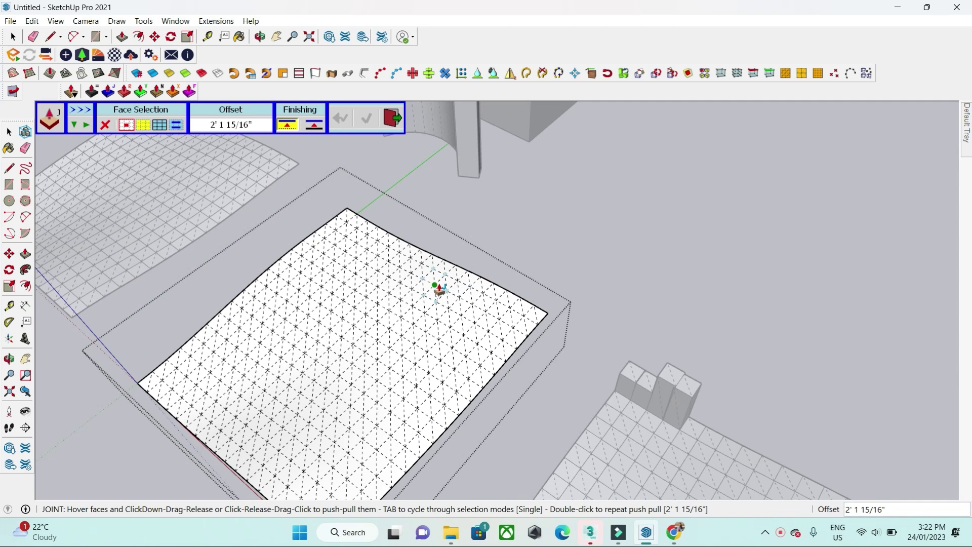
# With Hidden Geometry off, try Joint Push Pull on the whole wavy surface at about 1' 5 5/16" and undo it
pyautogui.hotkey('alt', 'h')
pyautogui.click(409, 287)
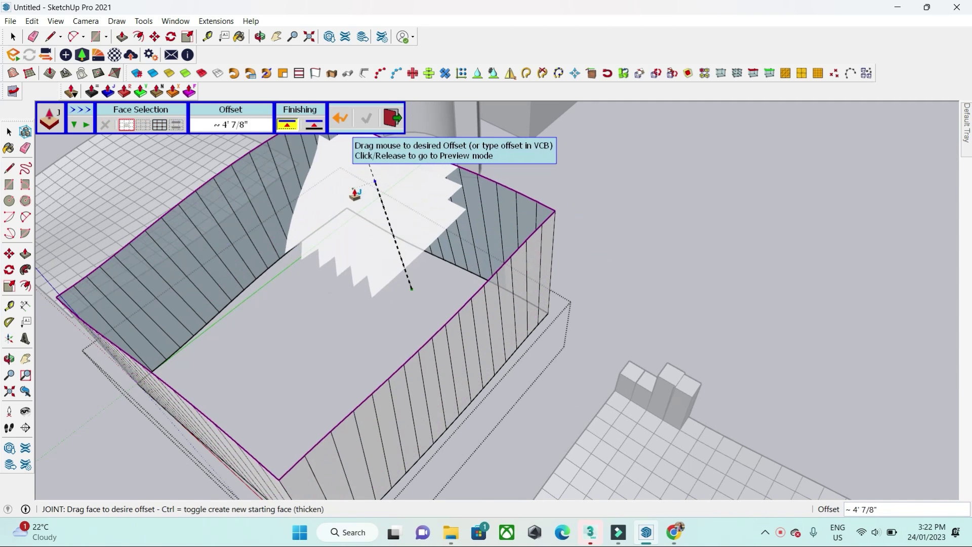
pyautogui.click(370, 265)
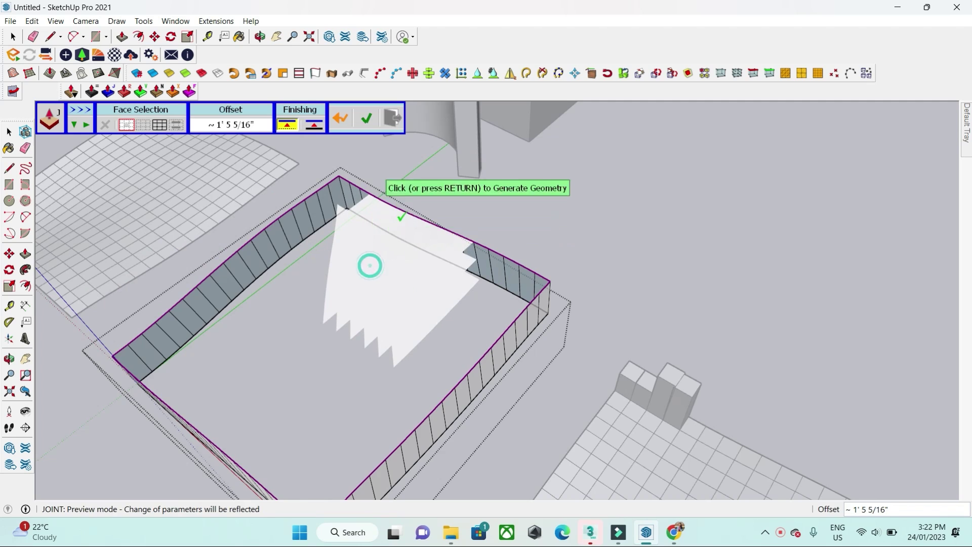
pyautogui.moveTo(402, 218); pyautogui.dragTo(478, 276, button='middle')
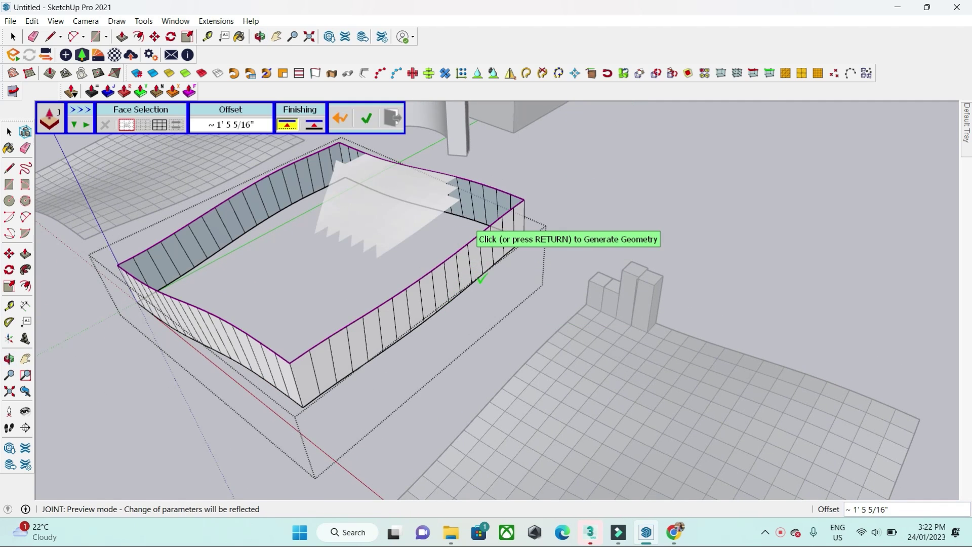
pyautogui.click(481, 278)
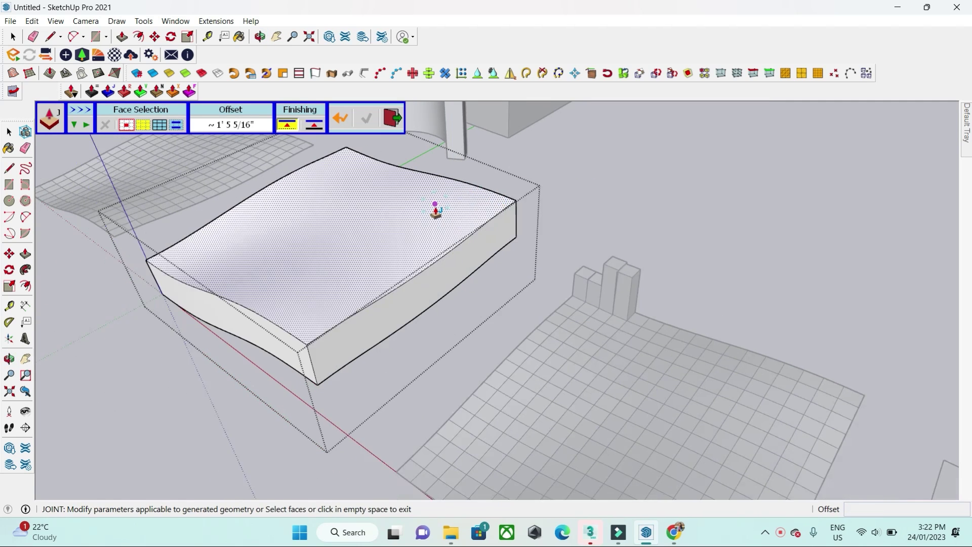
pyautogui.scroll(-1, 435, 208)
pyautogui.hotkey('ctrl', 'z')
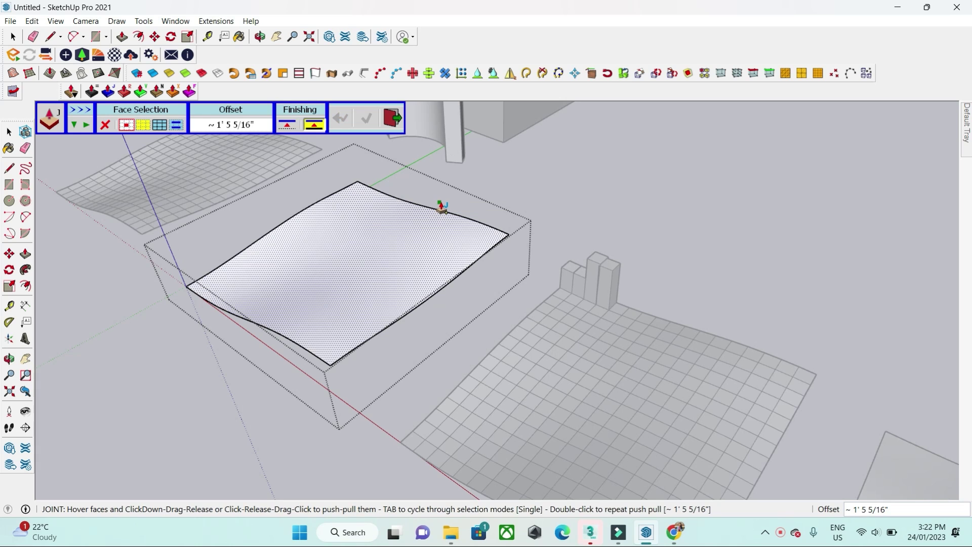
pyautogui.moveTo(517, 278); pyautogui.dragTo(458, 314, button='middle')
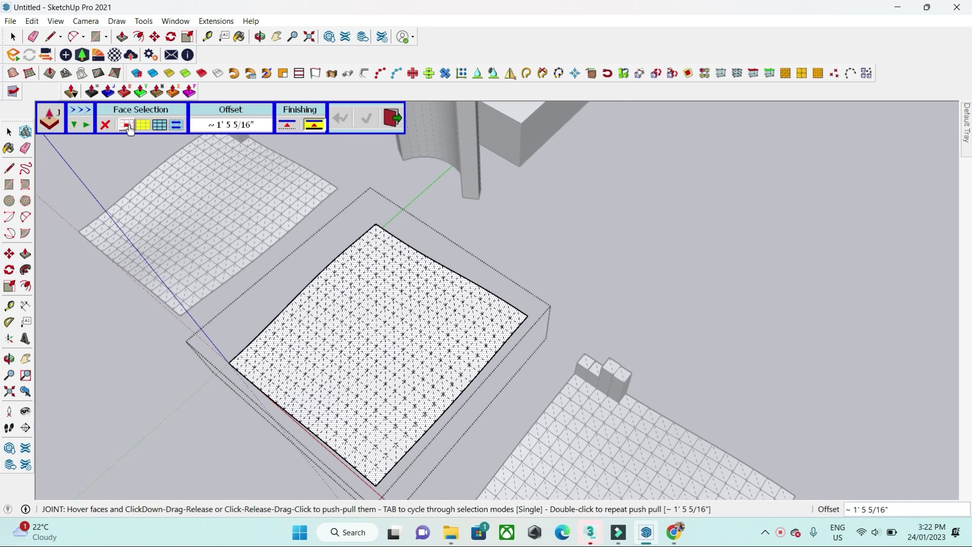
pyautogui.scroll(8, 390, 271)
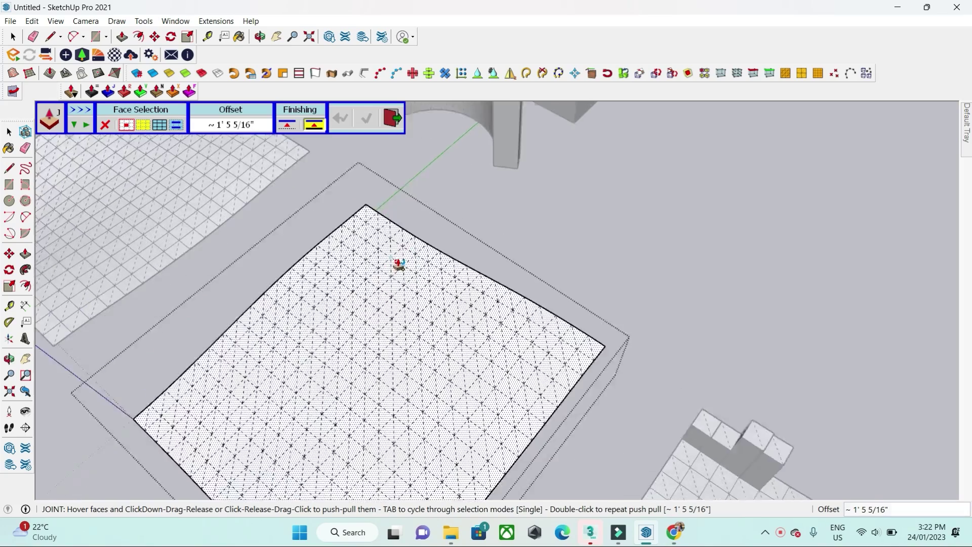
pyautogui.click(405, 255)
pyautogui.click(397, 233)
pyautogui.press('Escape')
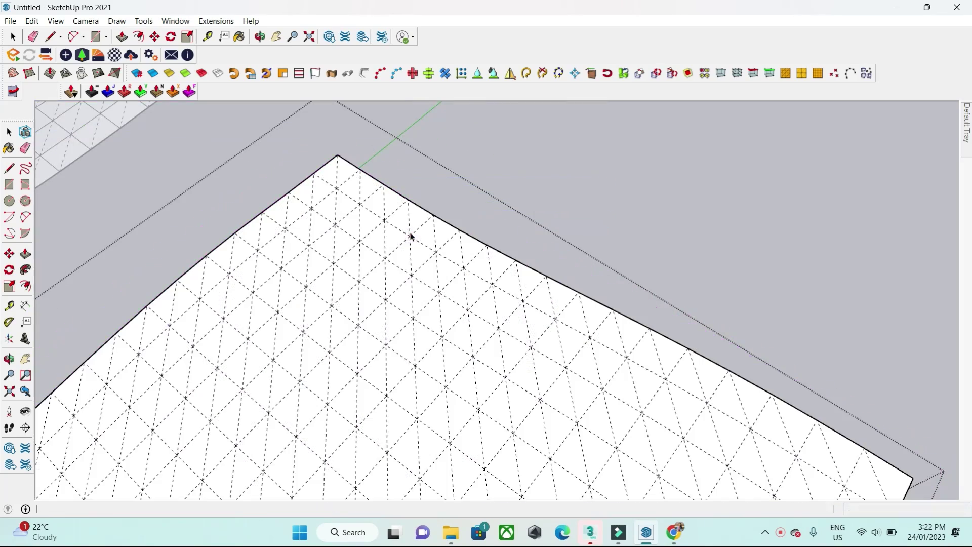
# Joint Push Pull three separate triangular faces near the wavy surface's corner by about 1' each, using Single face selection
pyautogui.click(108, 91)
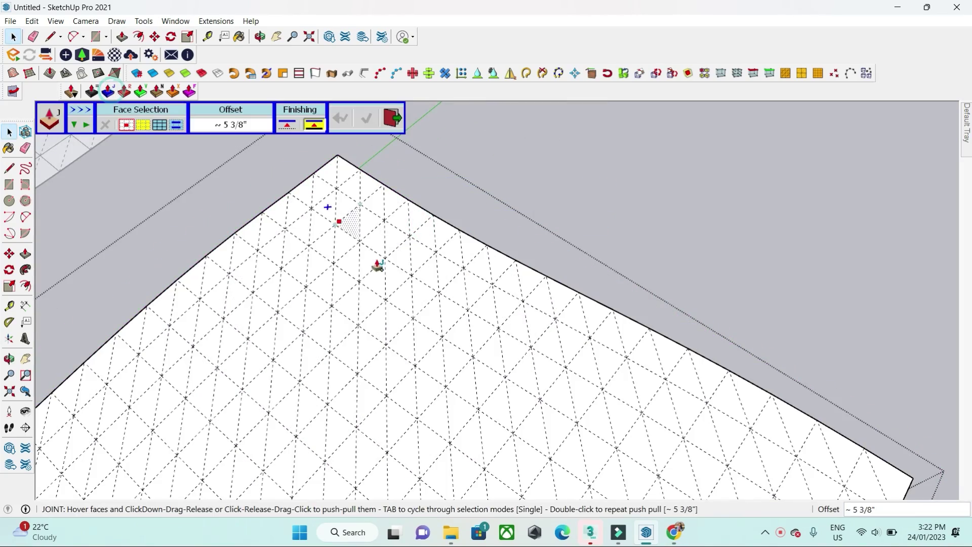
pyautogui.click(380, 276)
pyautogui.click(369, 228)
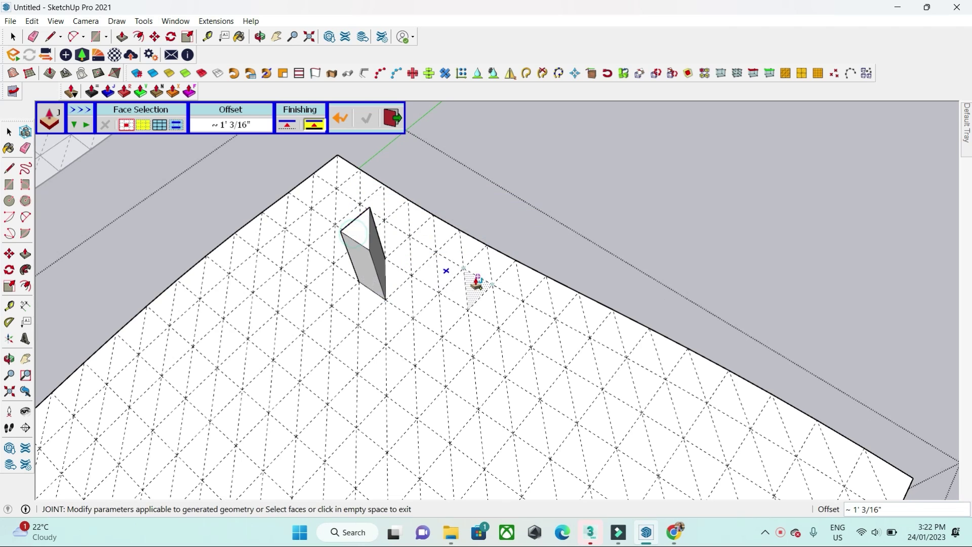
pyautogui.moveTo(470, 285); pyautogui.dragTo(447, 192)
pyautogui.moveTo(416, 345); pyautogui.dragTo(434, 283)
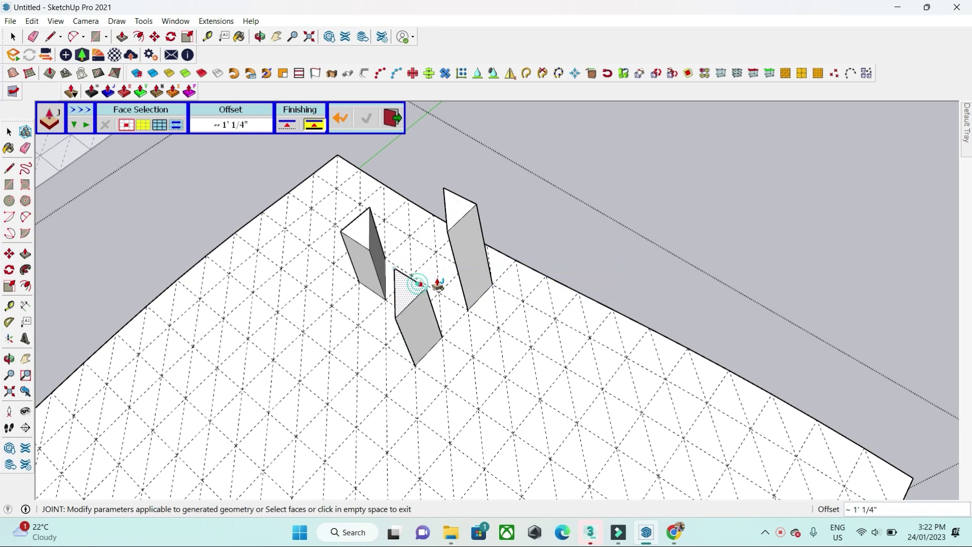
# Undo the push-pulls of the three triangular faces near the surface's corner
pyautogui.scroll(-2, 445, 272)
pyautogui.hotkey('ctrl', 'z')
pyautogui.hotkey('ctrl', 'z')
pyautogui.hotkey('ctrl', 'z')
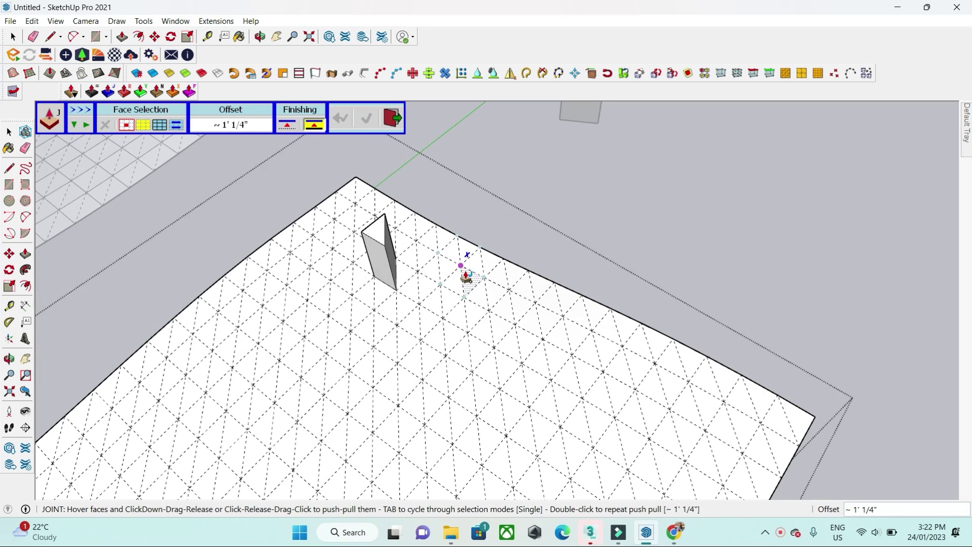
# Try Joint Push Pull with Surface face selection on the whole wavy surface at an offset of about 1' 1 7/8"
pyautogui.click(142, 126)
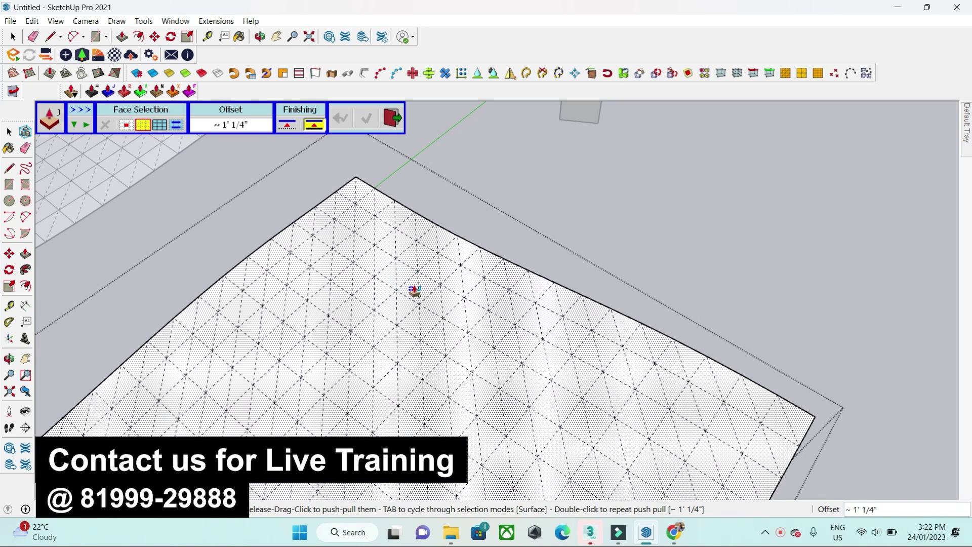
pyautogui.moveTo(412, 288); pyautogui.dragTo(374, 248)
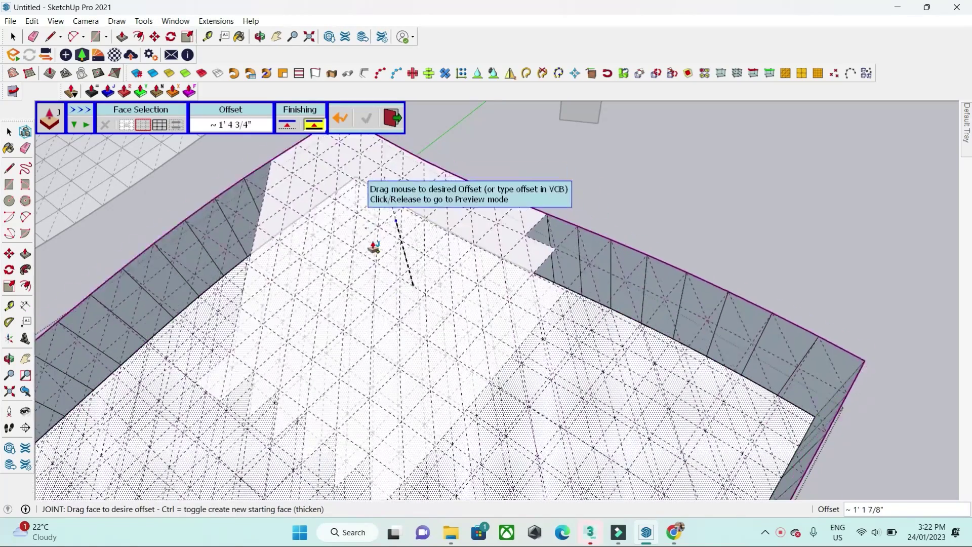
pyautogui.press('Escape')
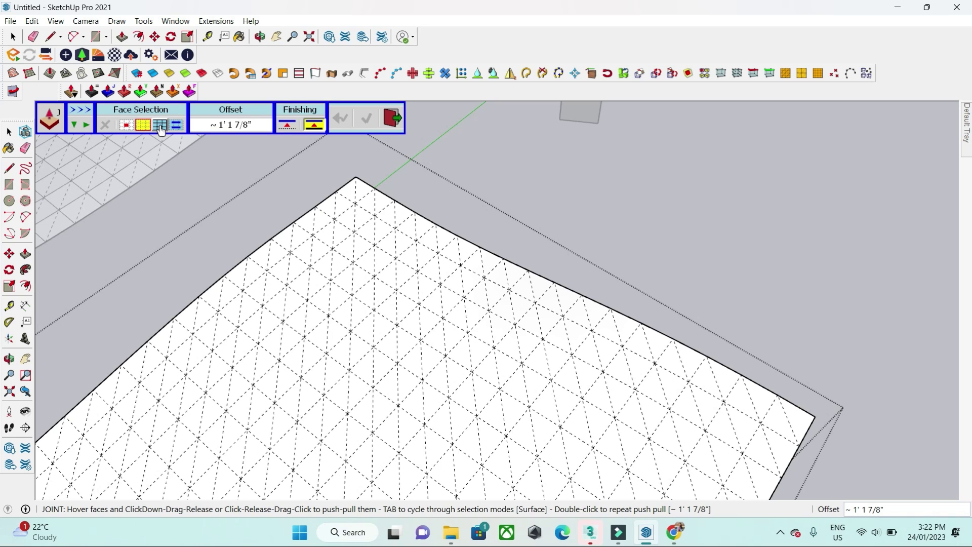
# Leave Joint Push Pull, turn off Hidden Geometry, and open the wavy surface with five square outlines for editing
pyautogui.press('space')
pyautogui.moveTo(320, 225); pyautogui.dragTo(560, 244, button='middle')
pyautogui.scroll(-10, 409, 181)
pyautogui.scroll(5, 557, 248)
pyautogui.scroll(-3, 561, 267)
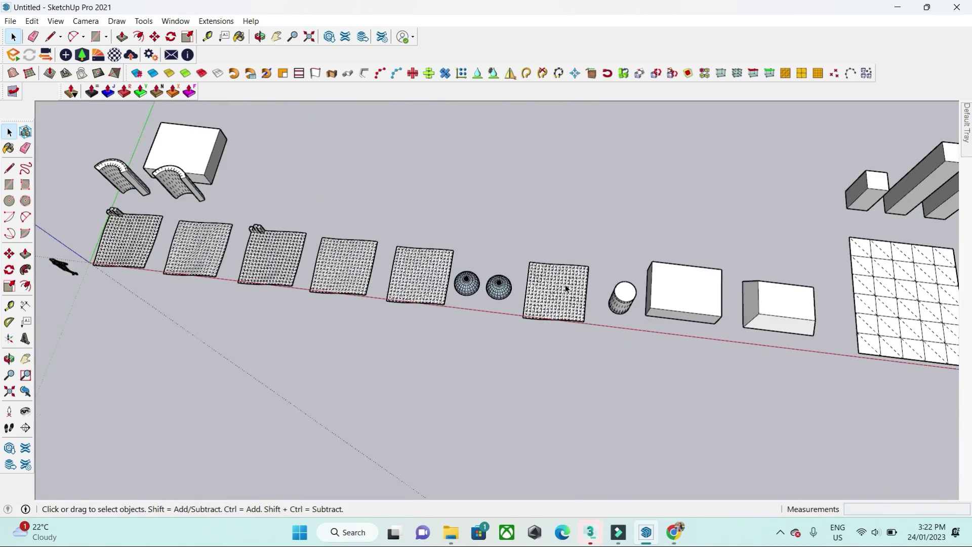
pyautogui.scroll(6, 568, 301)
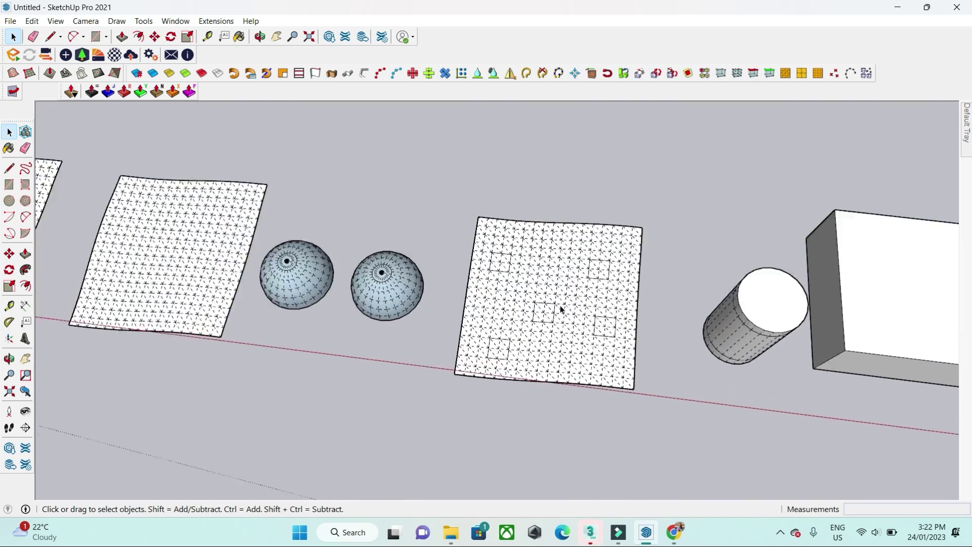
pyautogui.moveTo(560, 308); pyautogui.dragTo(522, 319, button='middle')
pyautogui.scroll(3, 519, 328)
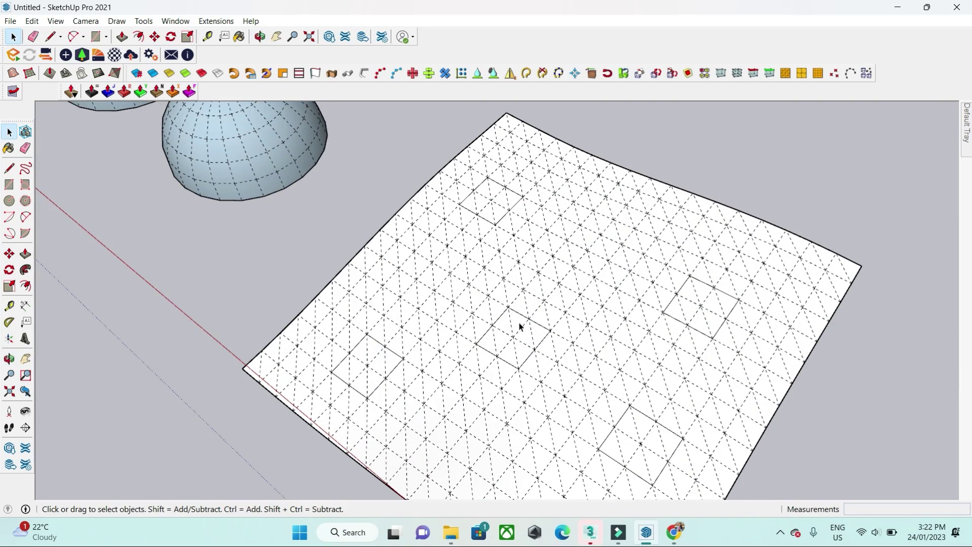
pyautogui.hotkey('shift', 'h')
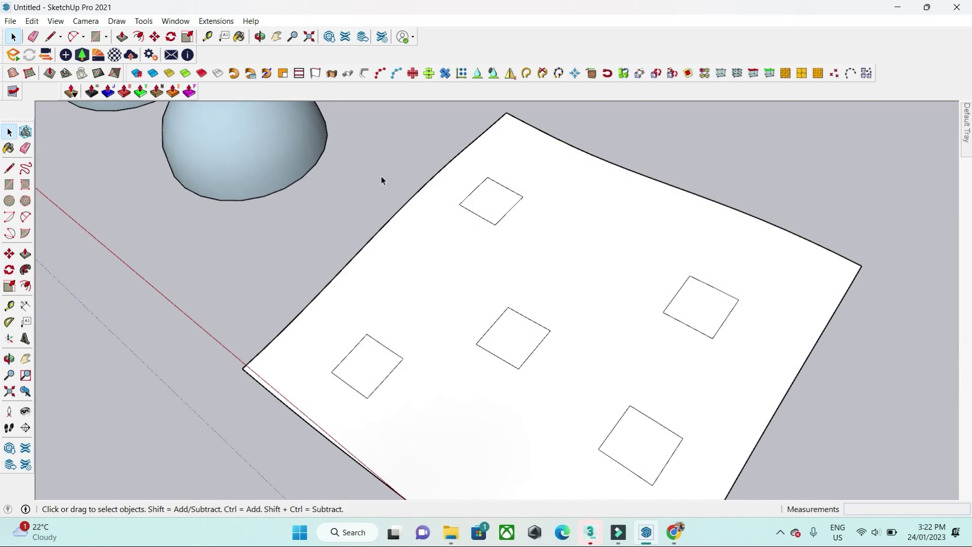
pyautogui.scroll(-2, 380, 175)
pyautogui.scroll(3, 529, 234)
pyautogui.doubleClick(530, 232)
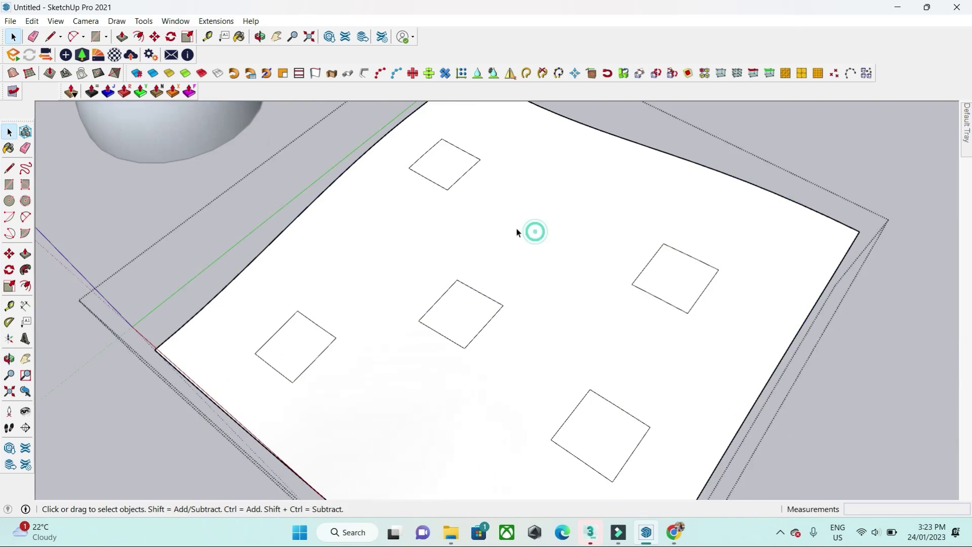
# Compare Joint Push Pull's All, Single and Surface face selection modes on the surface with five squares, ending on All
pyautogui.click(108, 92)
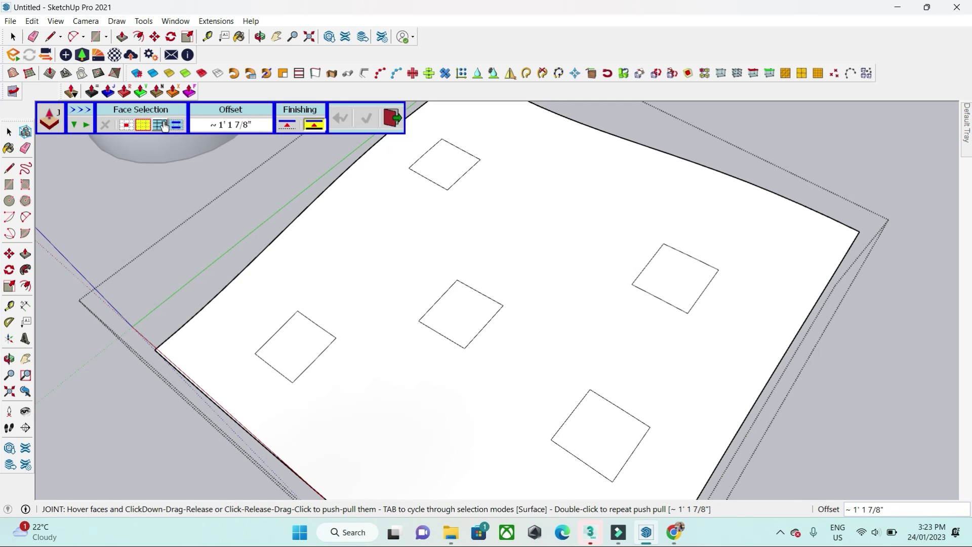
pyautogui.click(161, 125)
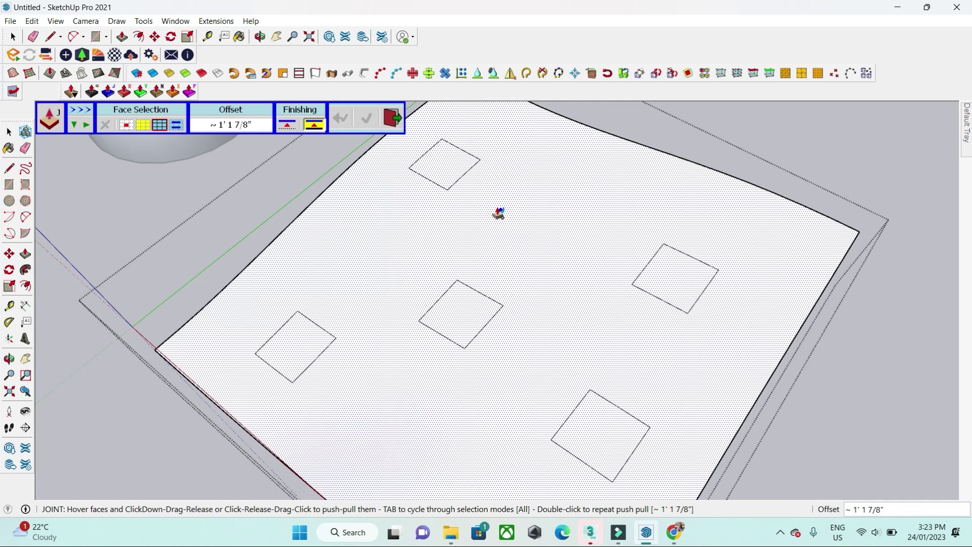
pyautogui.click(126, 126)
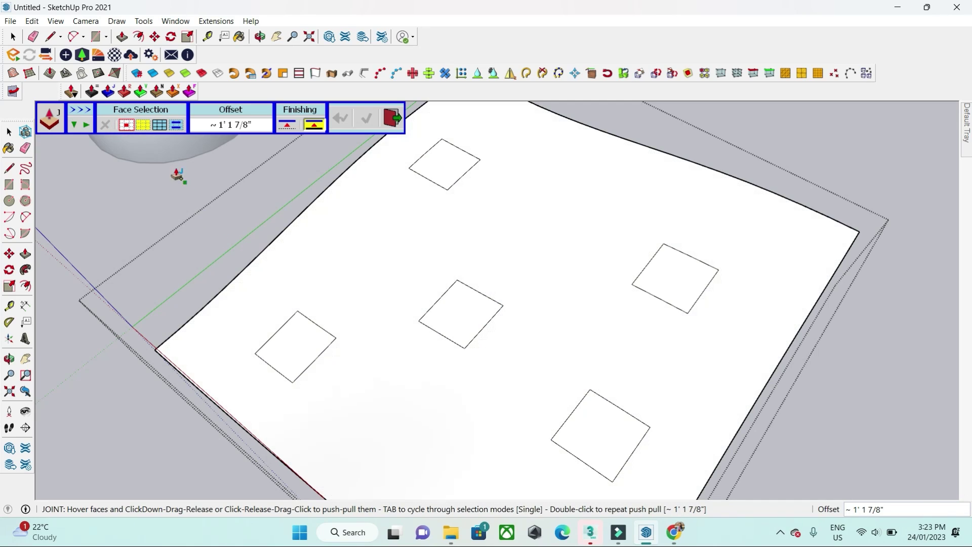
pyautogui.click(143, 125)
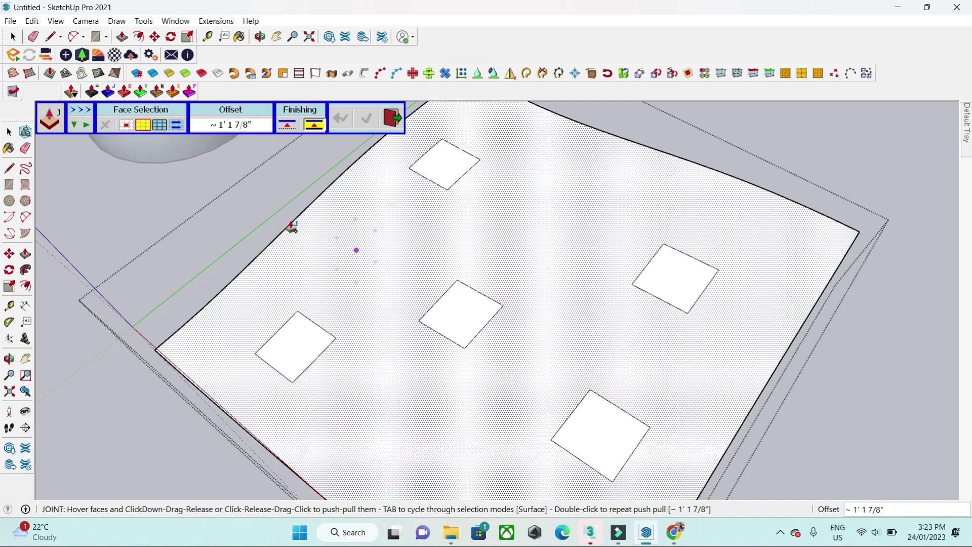
pyautogui.click(161, 127)
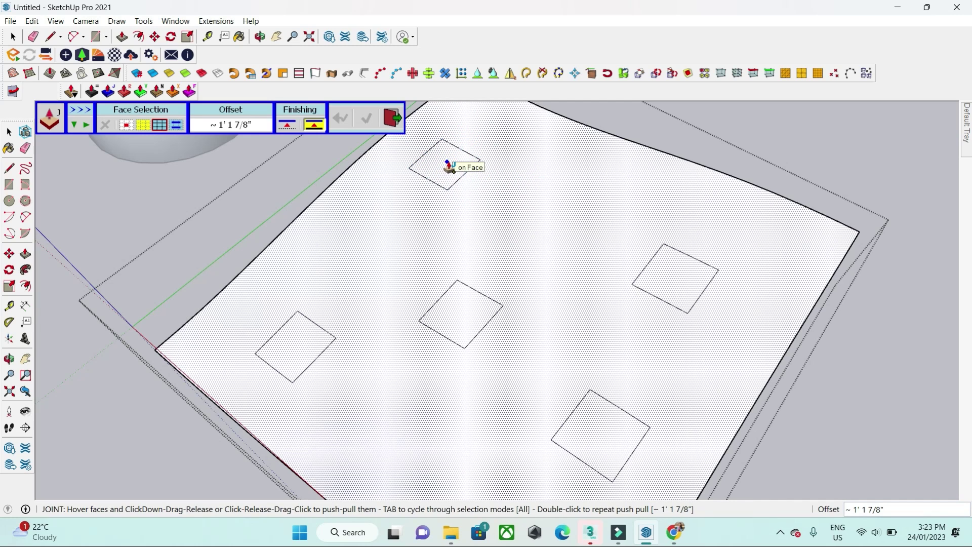
pyautogui.press('space')
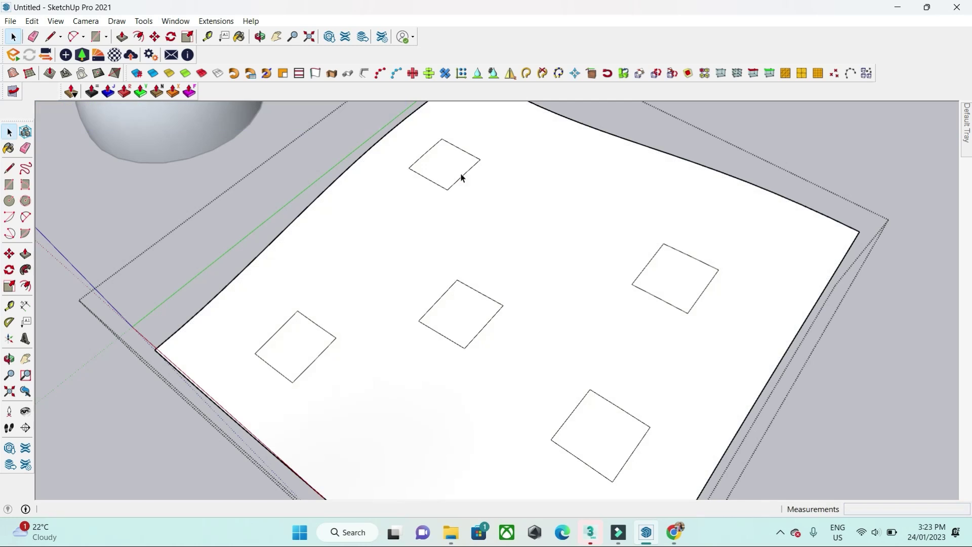
# Select the upper face of the dome that has an edge line above its base, with Joint Push Pull inactive
pyautogui.click(108, 92)
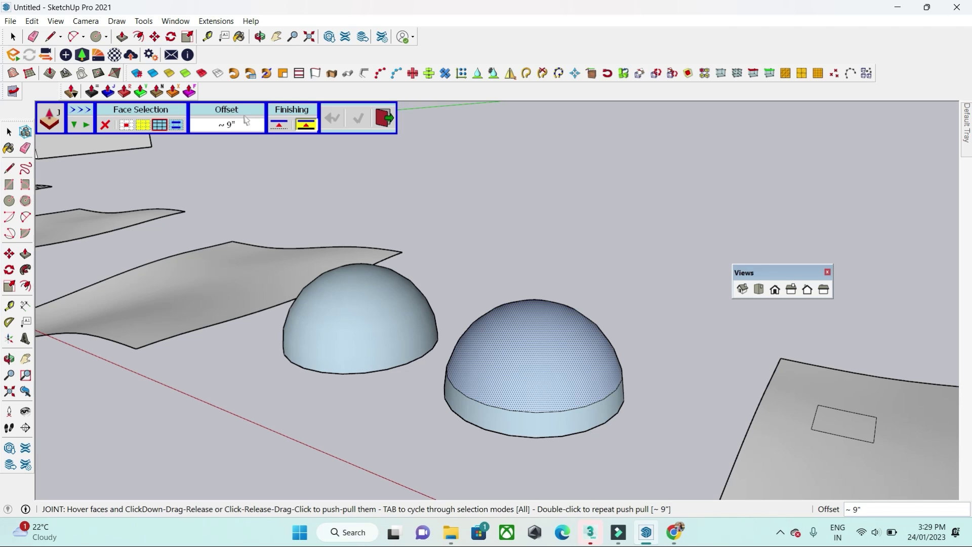
pyautogui.moveTo(373, 250); pyautogui.dragTo(390, 303, button='middle')
pyautogui.press('space')
pyautogui.moveTo(452, 226); pyautogui.dragTo(488, 266)
pyautogui.scroll(-4, 476, 246)
pyautogui.click(479, 231)
pyautogui.scroll(3, 481, 282)
pyautogui.click(487, 315)
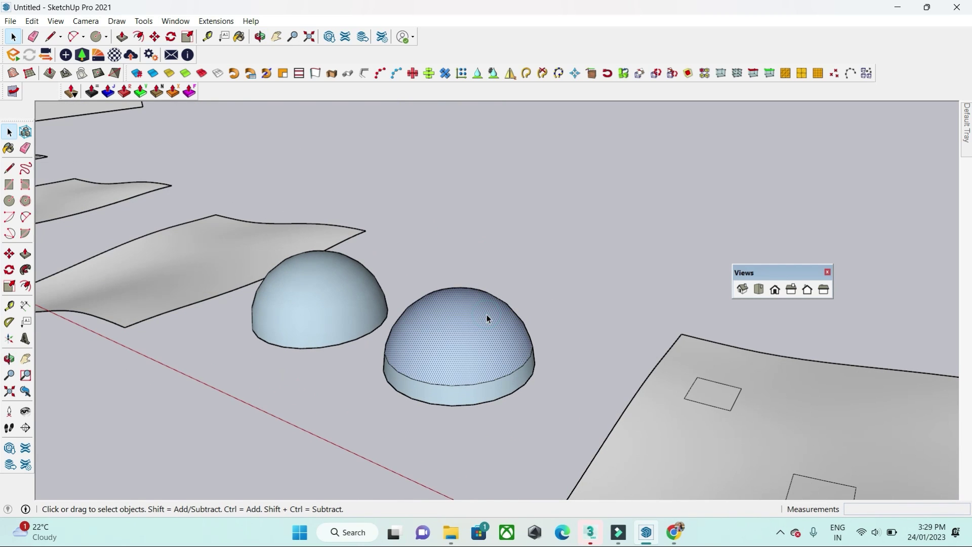
# Joint Push Pull the dome's selected upper face outward by about 8 1/4"
pyautogui.click(111, 92)
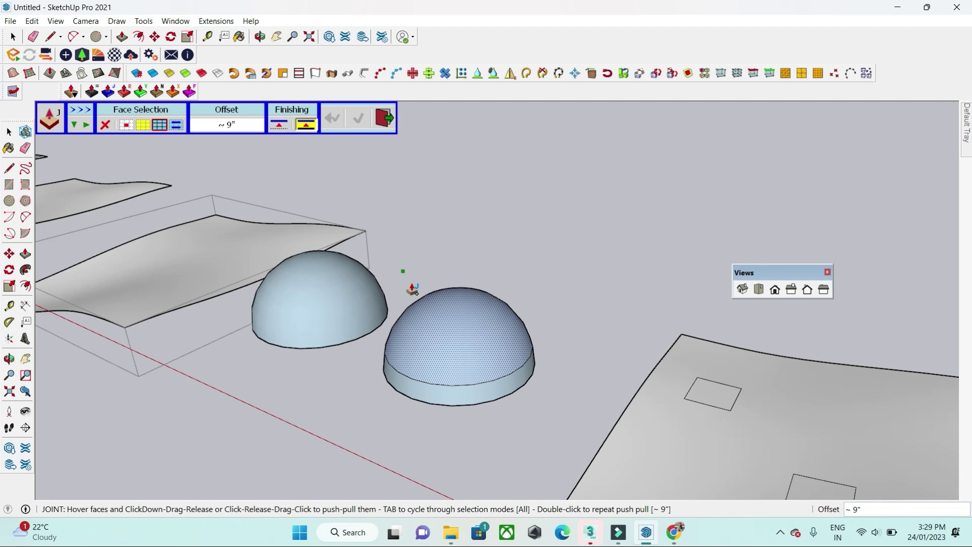
pyautogui.click(447, 337)
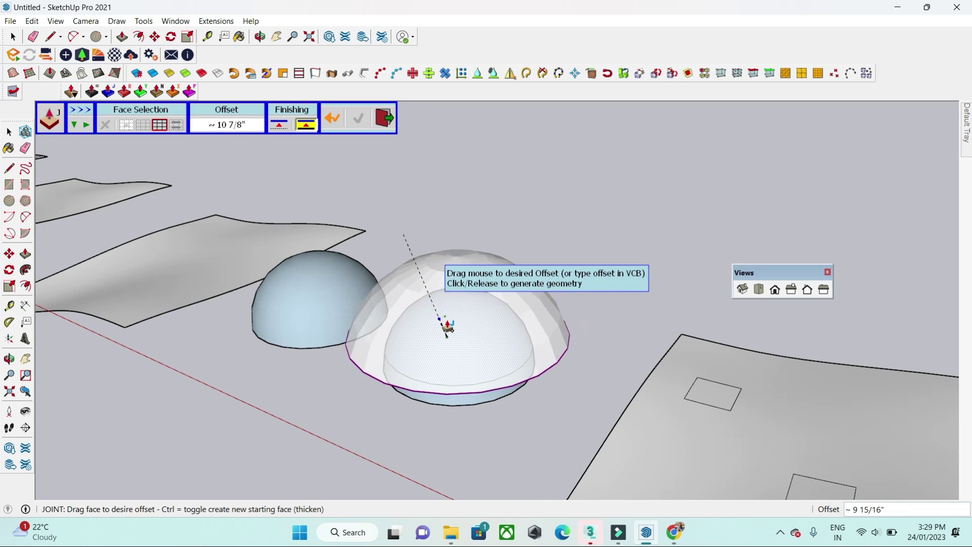
pyautogui.click(445, 323)
pyautogui.moveTo(445, 321); pyautogui.dragTo(497, 314, button='middle')
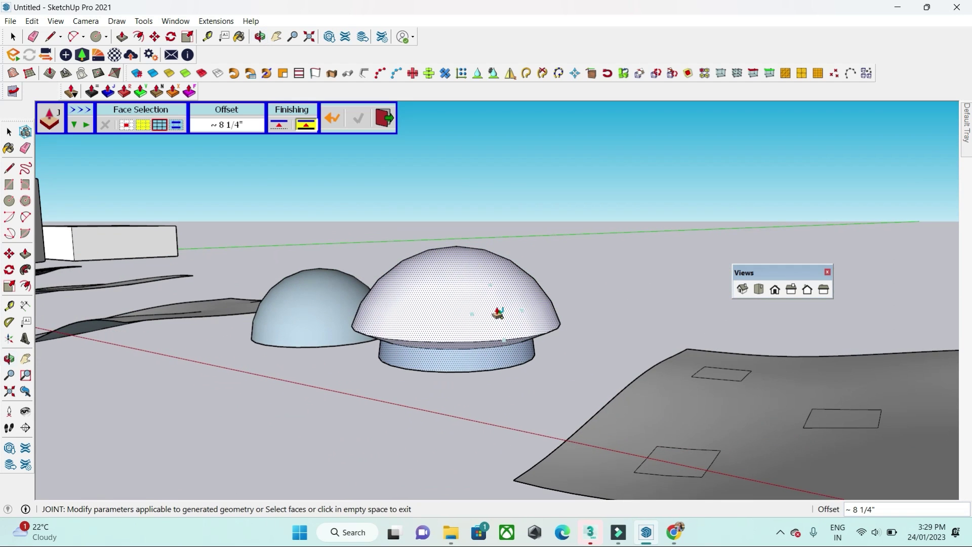
# Try a 3" Joint Push Pull offset on the dome's upper face, set it to 8", and deselect the face
pyautogui.click(243, 125)
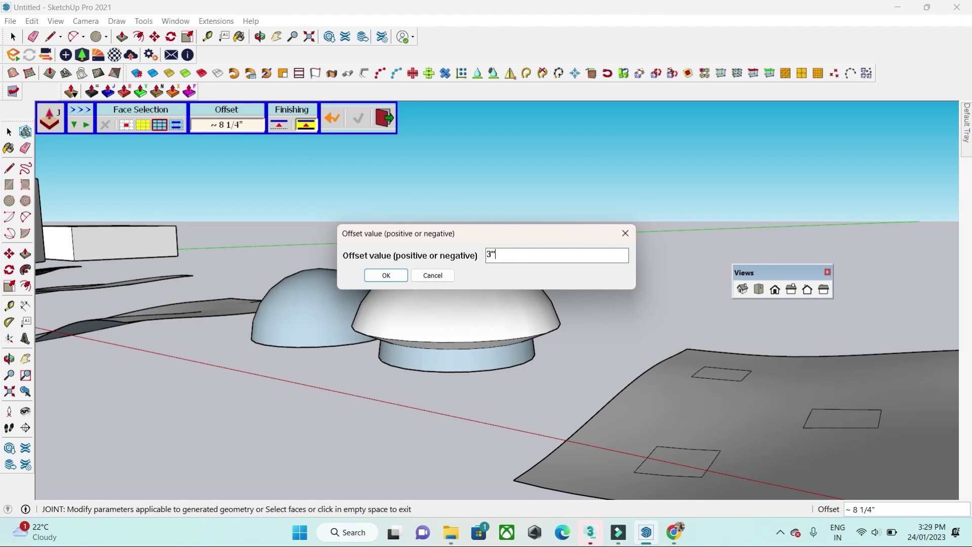
pyautogui.press('Return')
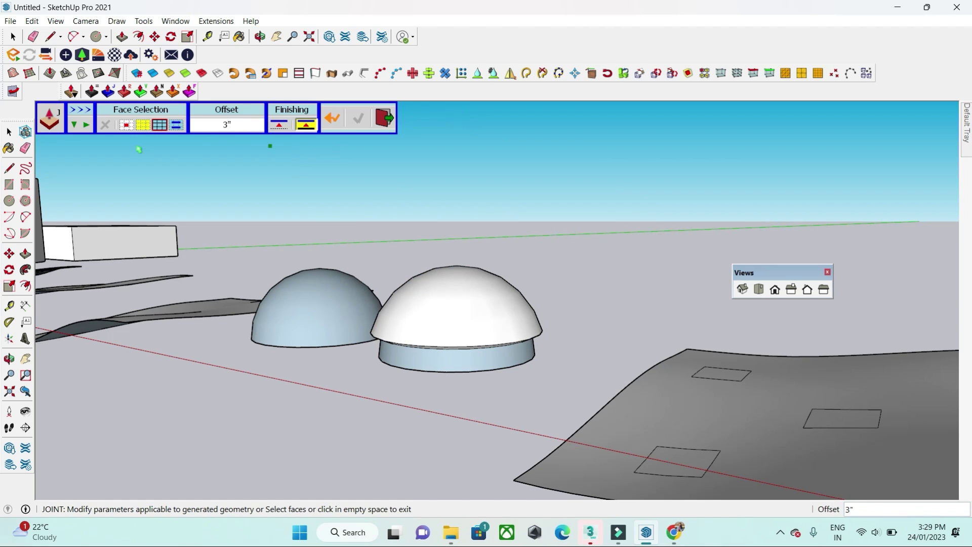
pyautogui.click(223, 127)
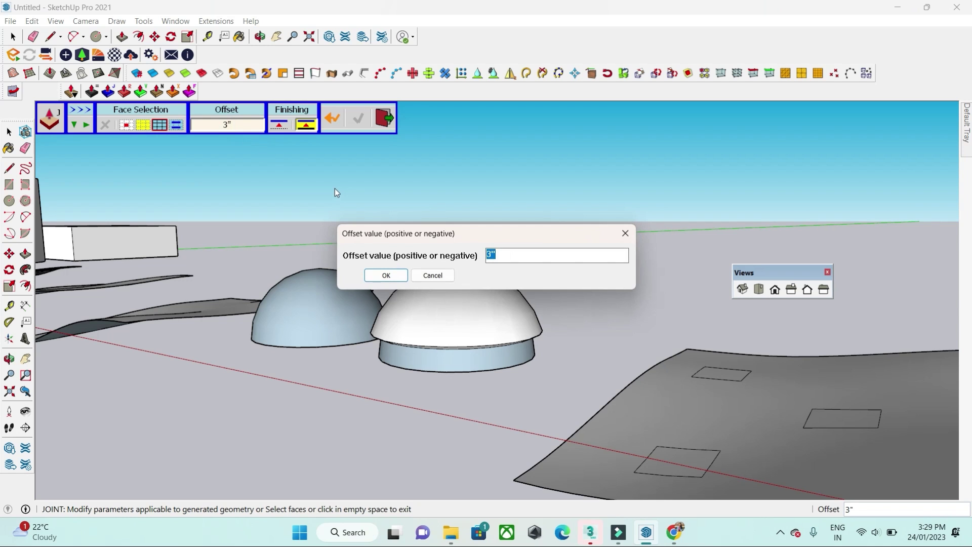
pyautogui.write('8"')
pyautogui.press('Return')
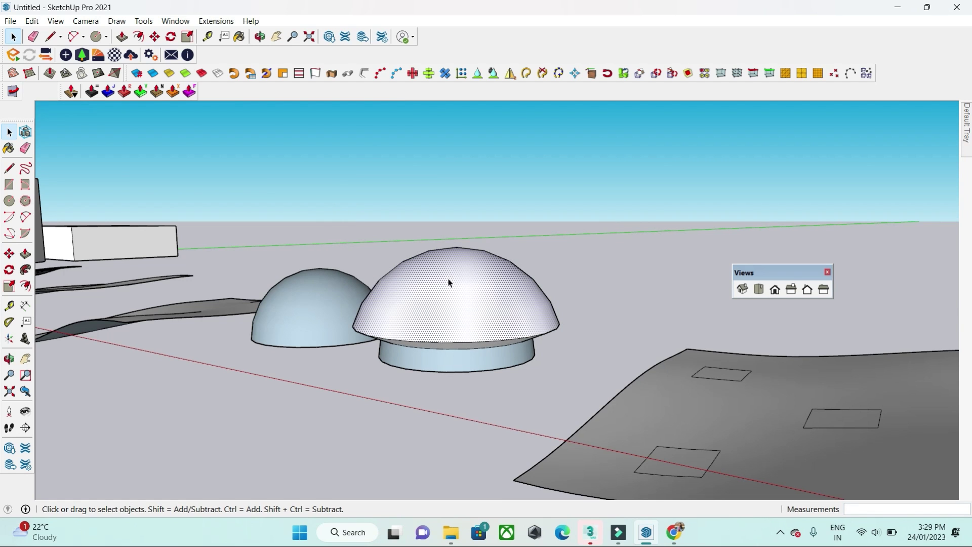
pyautogui.moveTo(448, 282); pyautogui.dragTo(367, 358, button='middle')
pyautogui.click(362, 415)
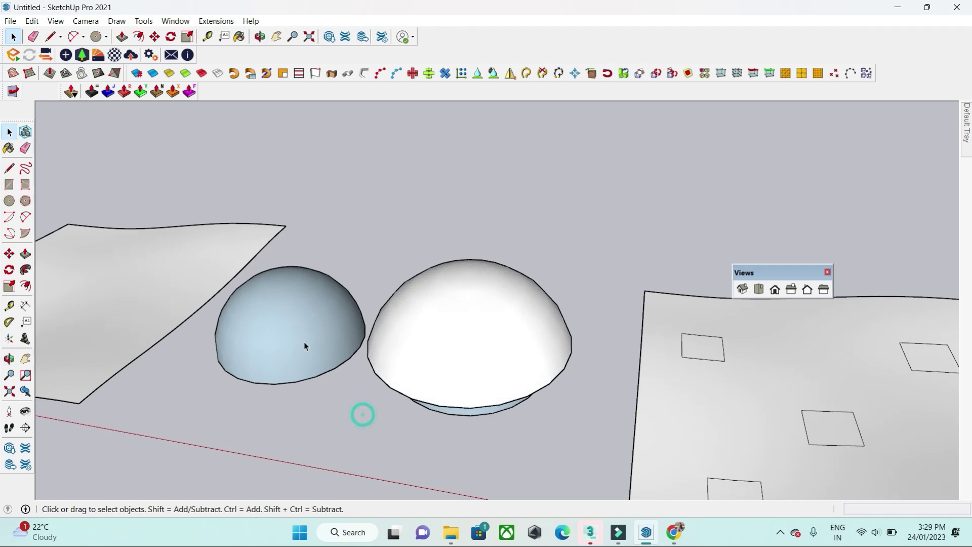
# Joint Push Pull the plain blue dome's surface outward by 3"
pyautogui.click(305, 345)
pyautogui.click(115, 87)
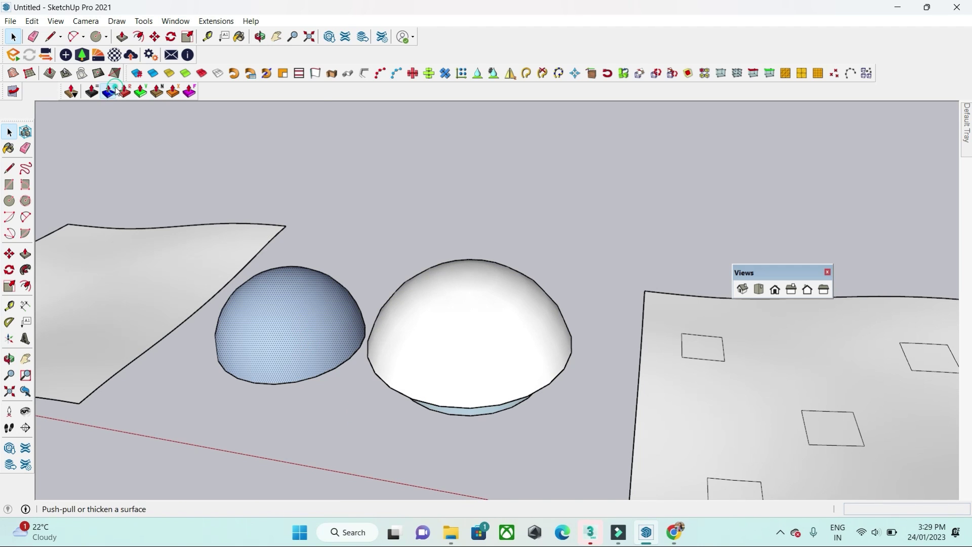
pyautogui.click(285, 317)
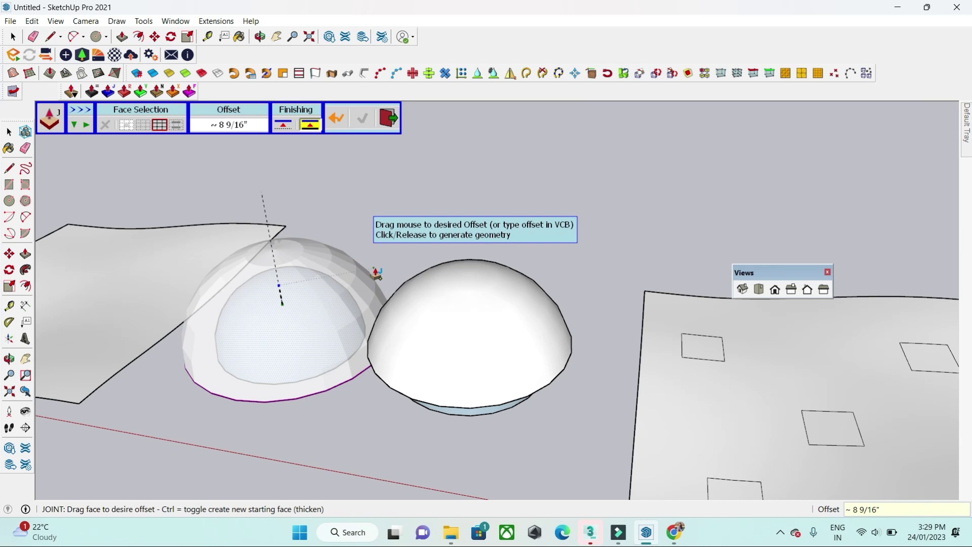
pyautogui.write('3')
pyautogui.press('Return')
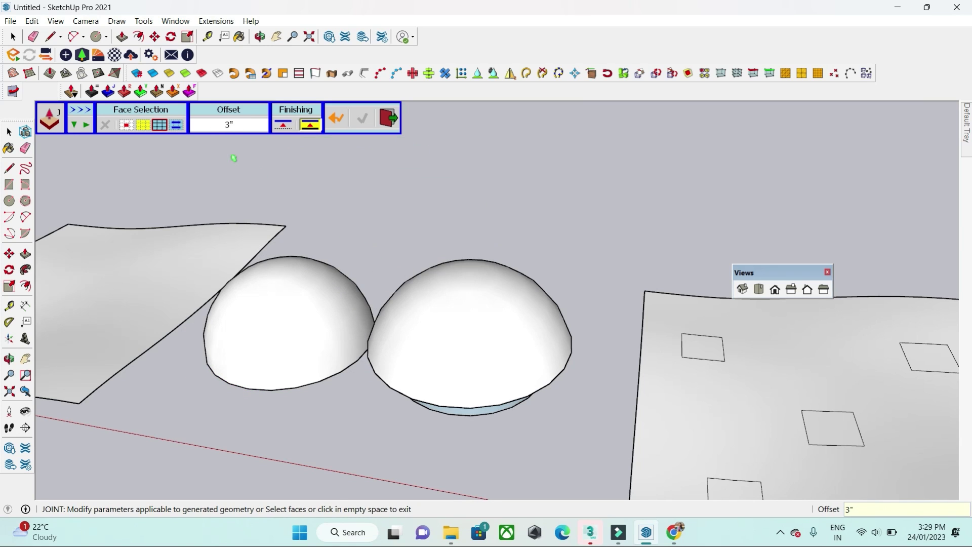
# Compare Joint Push Pull's two Finishing options on the offset dome from below, ending on the first option, and leave the tool
pyautogui.moveTo(254, 162); pyautogui.dragTo(287, 129, button='middle')
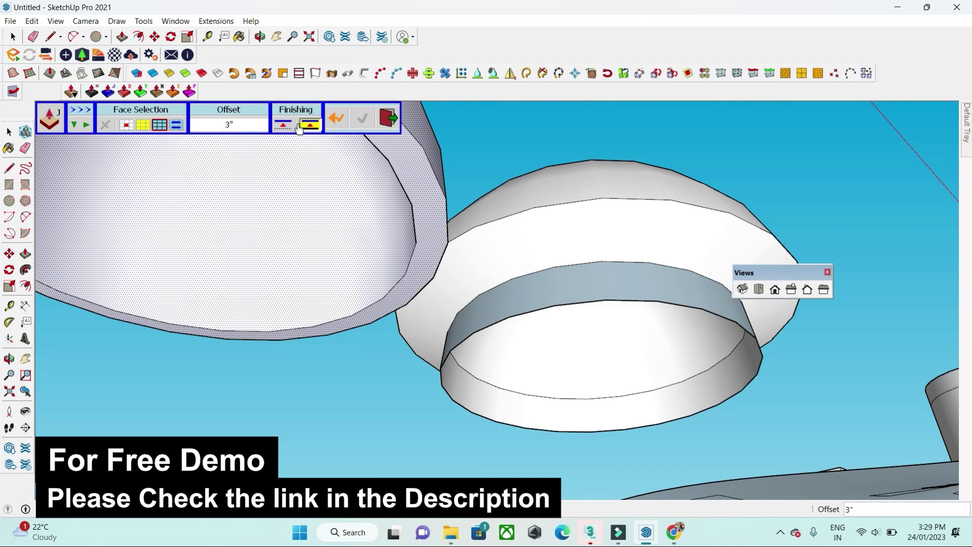
pyautogui.click(283, 125)
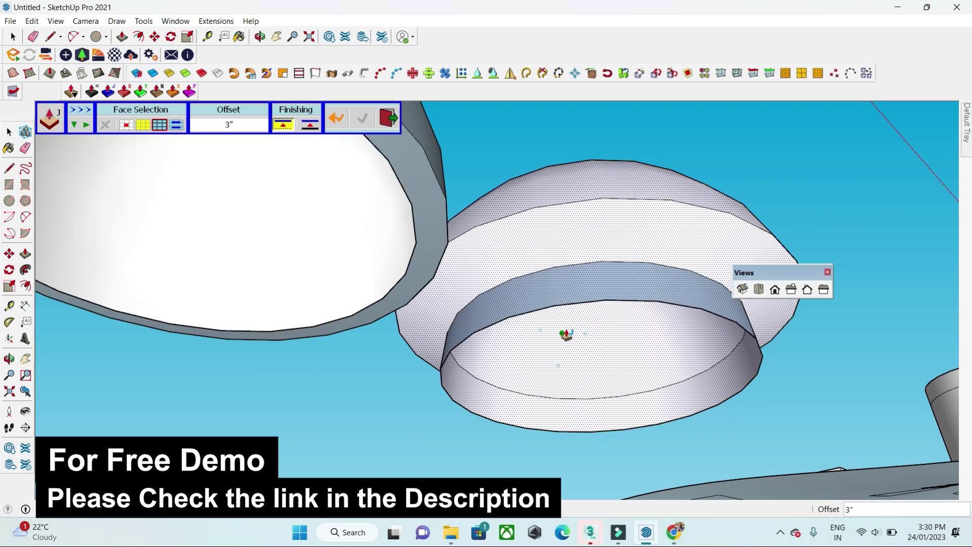
pyautogui.moveTo(564, 336); pyautogui.dragTo(532, 254, button='middle')
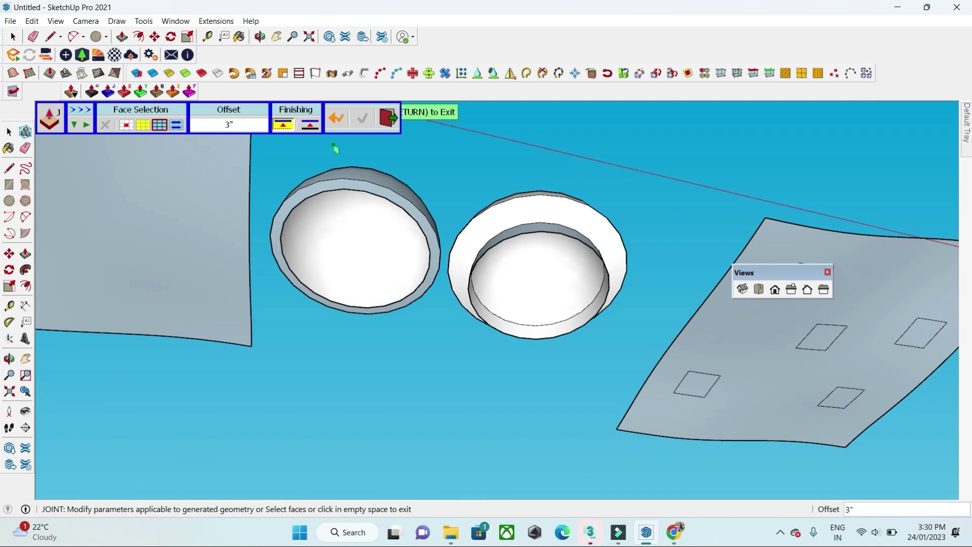
pyautogui.click(312, 125)
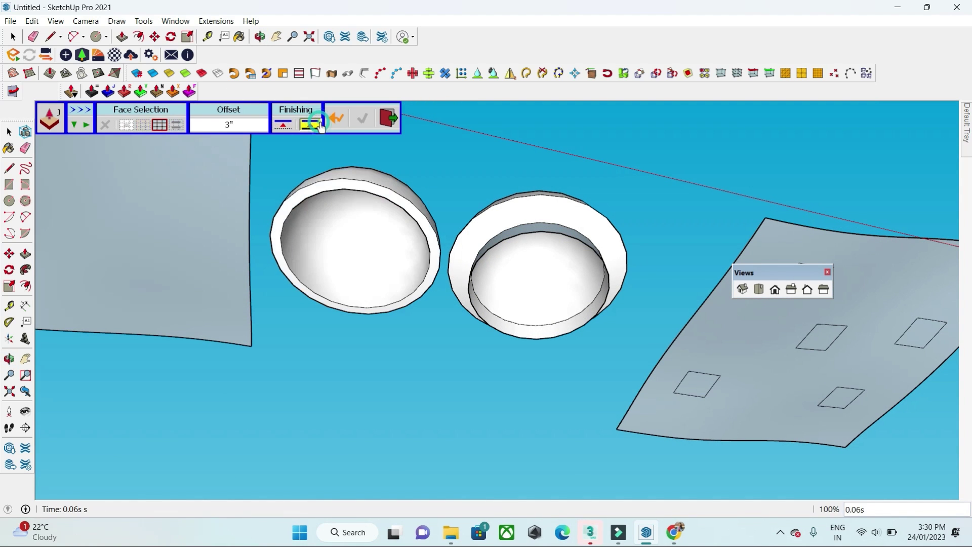
pyautogui.click(280, 126)
pyautogui.moveTo(373, 152); pyautogui.dragTo(323, 213, button='middle')
pyautogui.press('space')
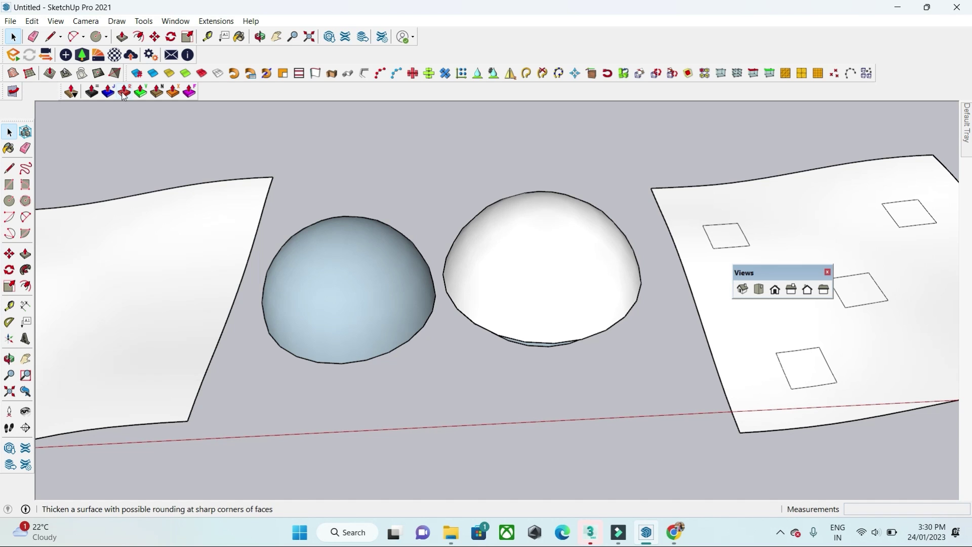
# Round Push Pull all faces of the rectangular box outward by about 1' 4"
pyautogui.scroll(-8, 332, 299)
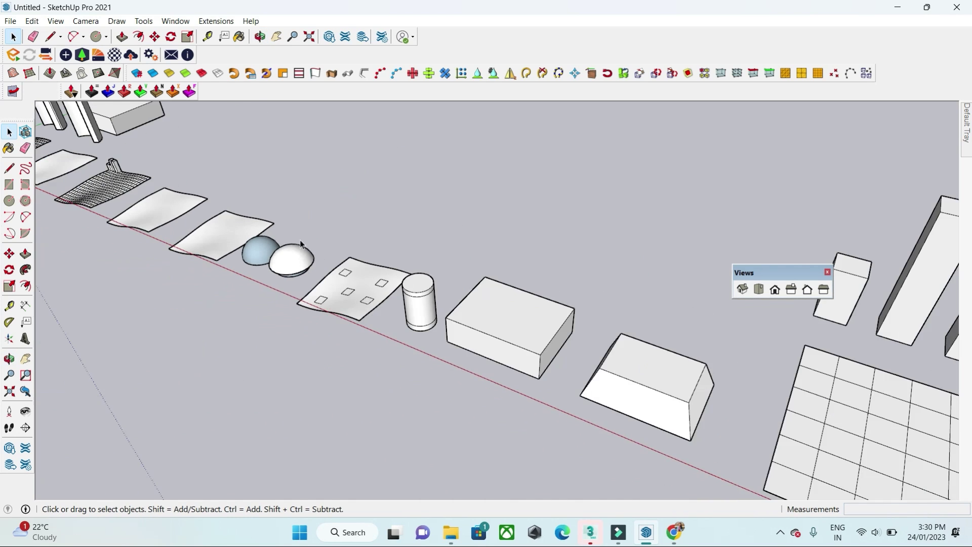
pyautogui.scroll(-2, 301, 245)
pyautogui.scroll(4, 397, 307)
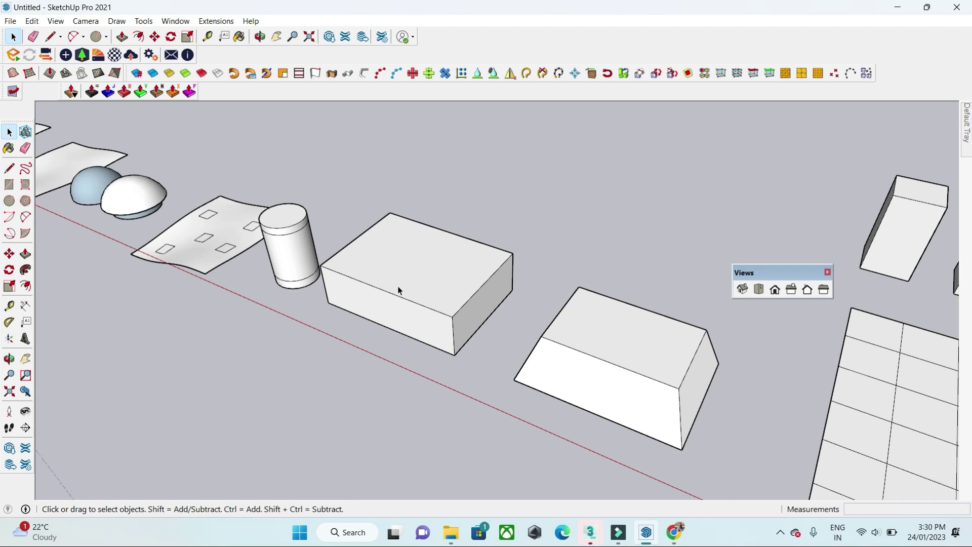
pyautogui.moveTo(400, 288); pyautogui.dragTo(219, 223, button='middle')
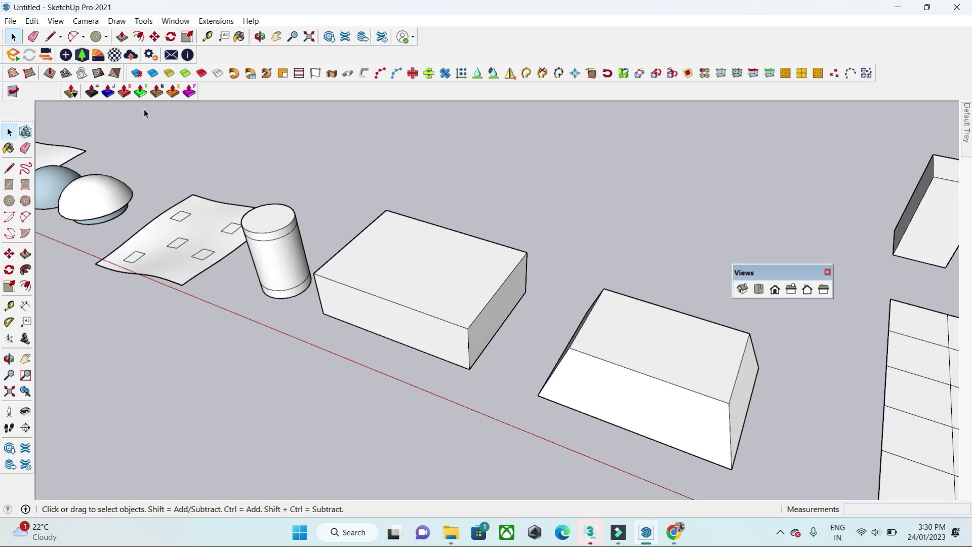
pyautogui.tripleClick(460, 300)
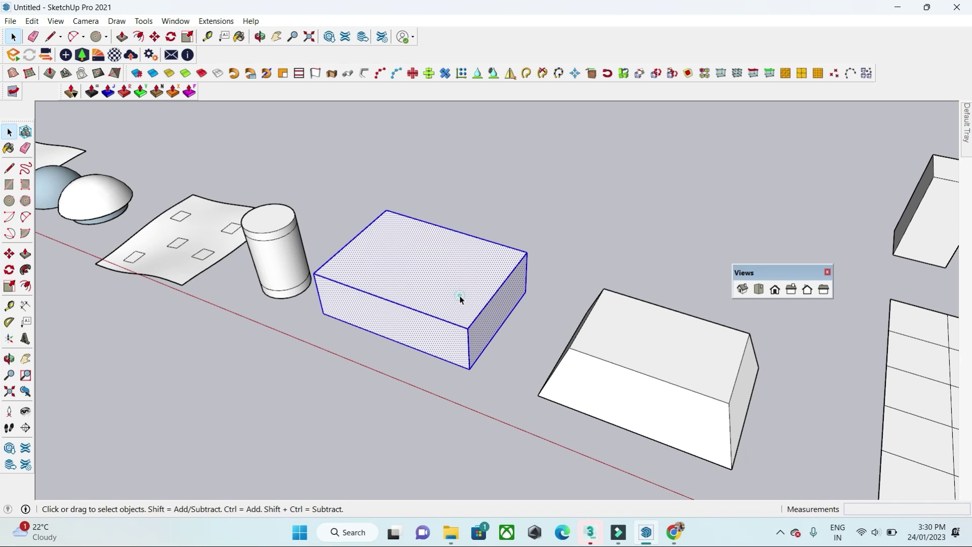
pyautogui.click(125, 92)
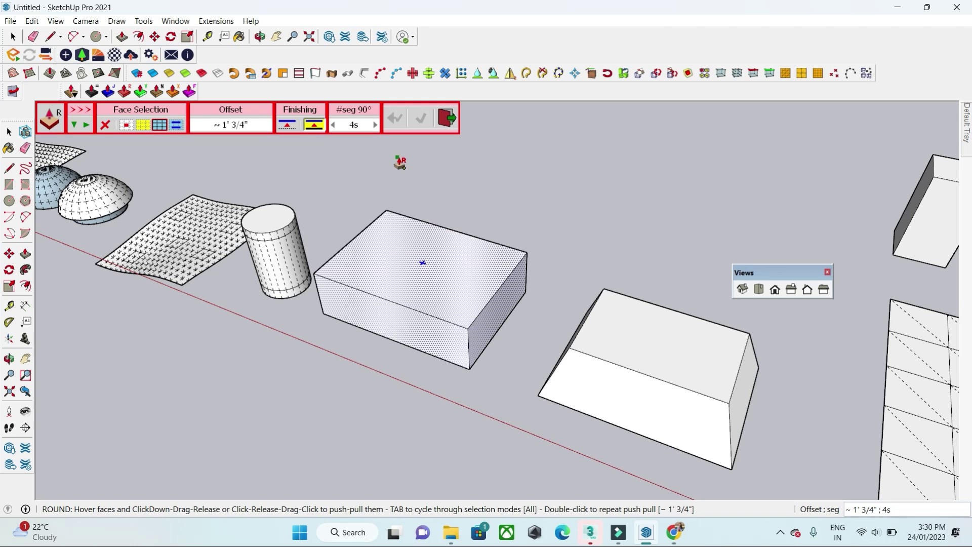
pyautogui.moveTo(416, 232); pyautogui.dragTo(474, 209)
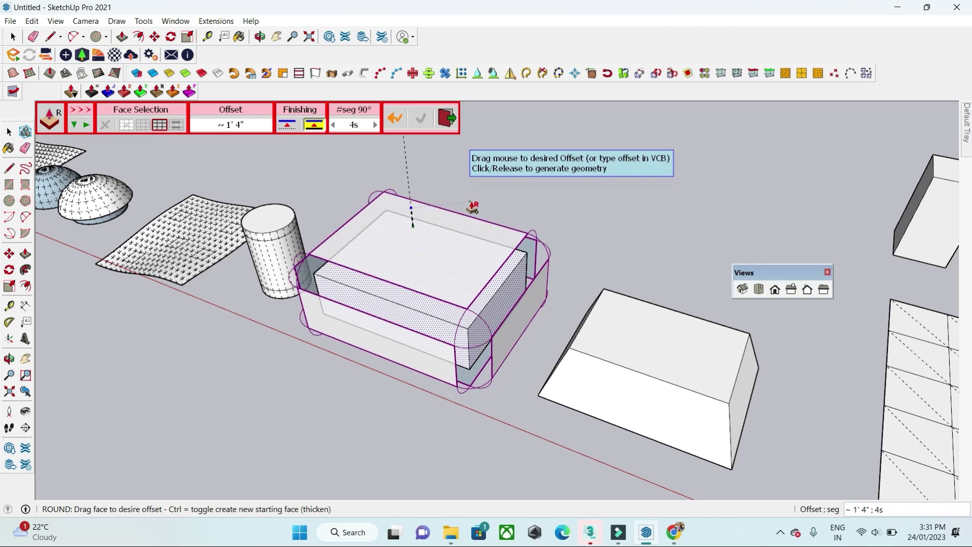
pyautogui.click(469, 203)
pyautogui.moveTo(483, 345); pyautogui.dragTo(458, 319, button='middle')
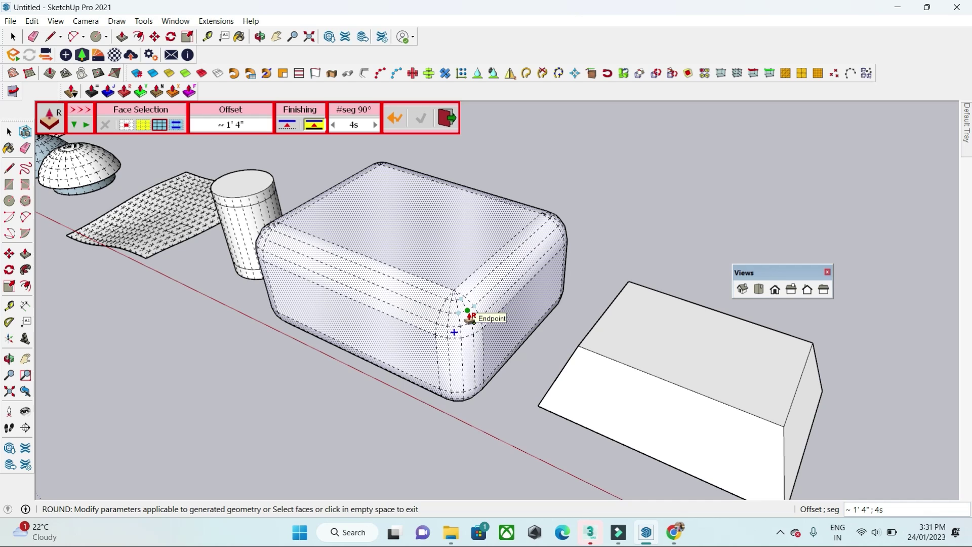
# Set the box's Round Push Pull offset to 9" and lower its corner rounding to 2 segments
pyautogui.click(248, 128)
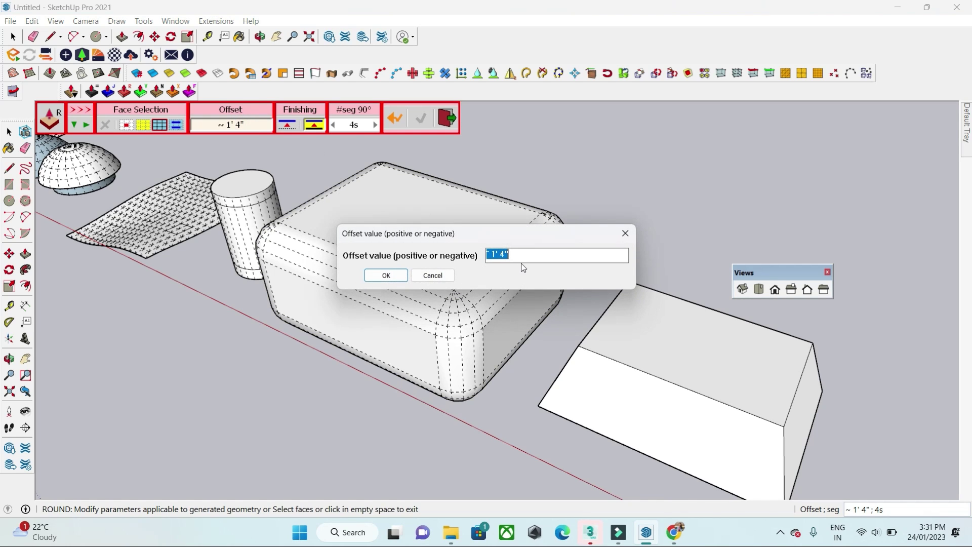
pyautogui.press('Return')
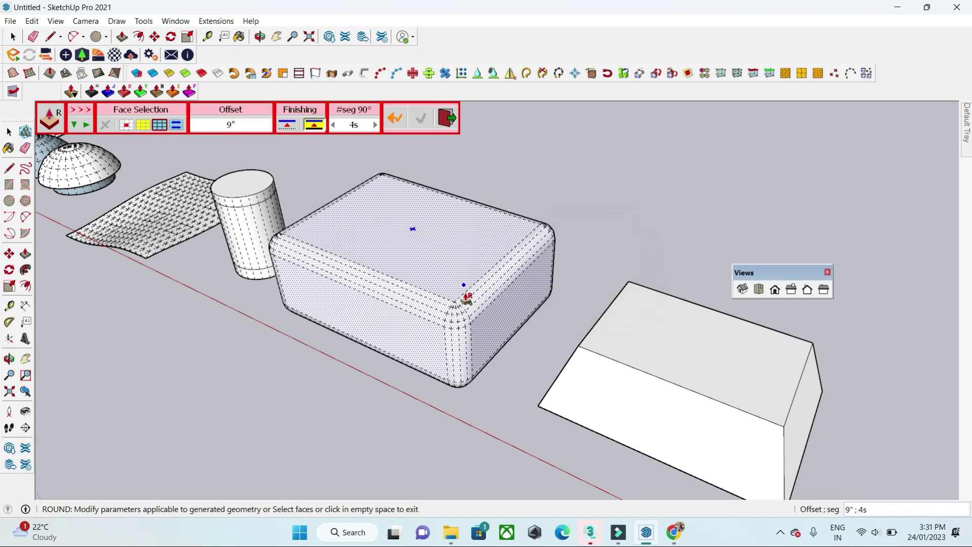
pyautogui.scroll(3, 453, 301)
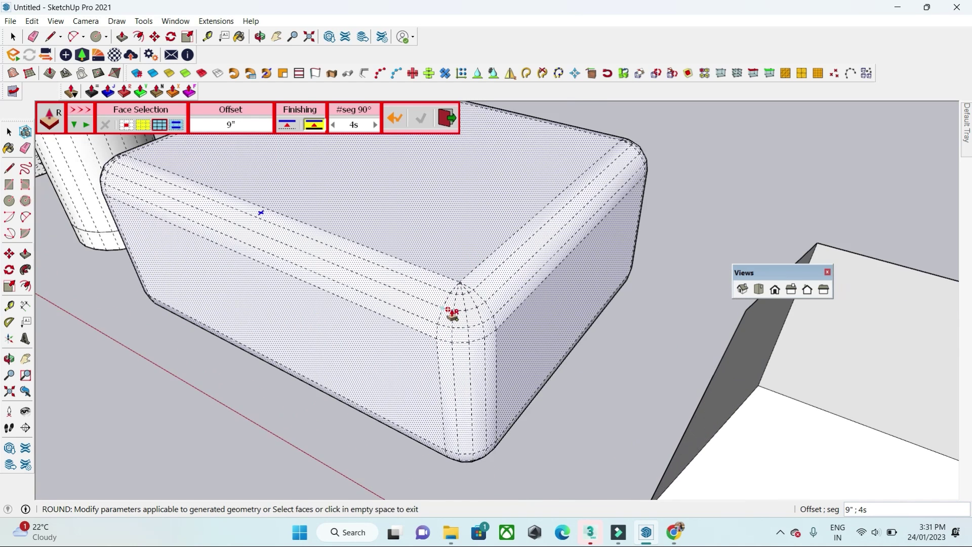
pyautogui.click(335, 125)
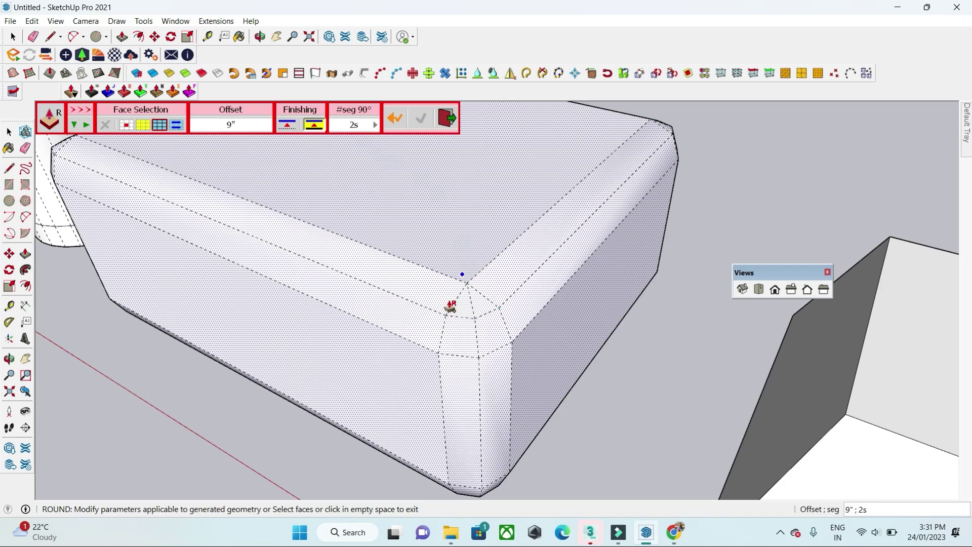
pyautogui.moveTo(451, 307); pyautogui.dragTo(326, 170, button='middle')
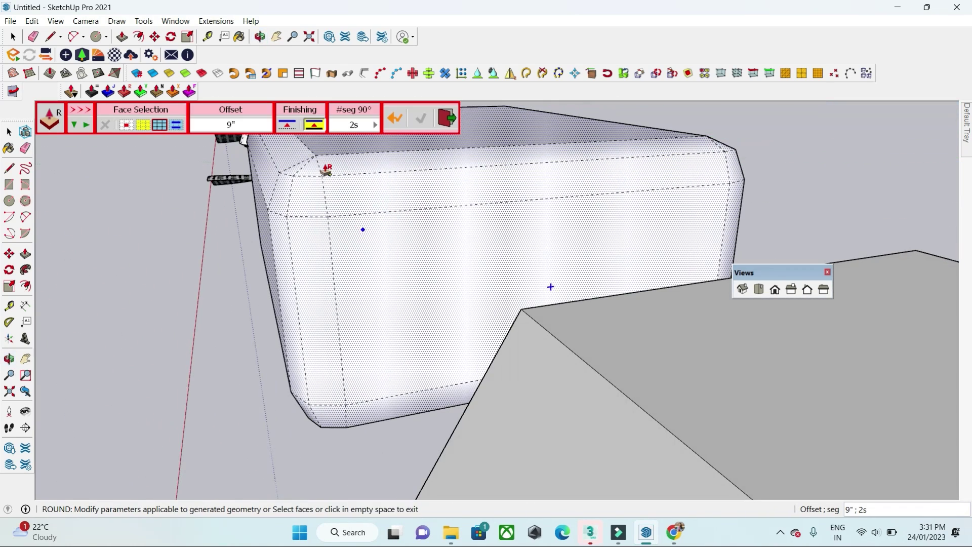
# Raise the box's Round Push Pull corner rounding to 14 segments and inspect the corners
pyautogui.click(373, 125)
pyautogui.click(373, 125)
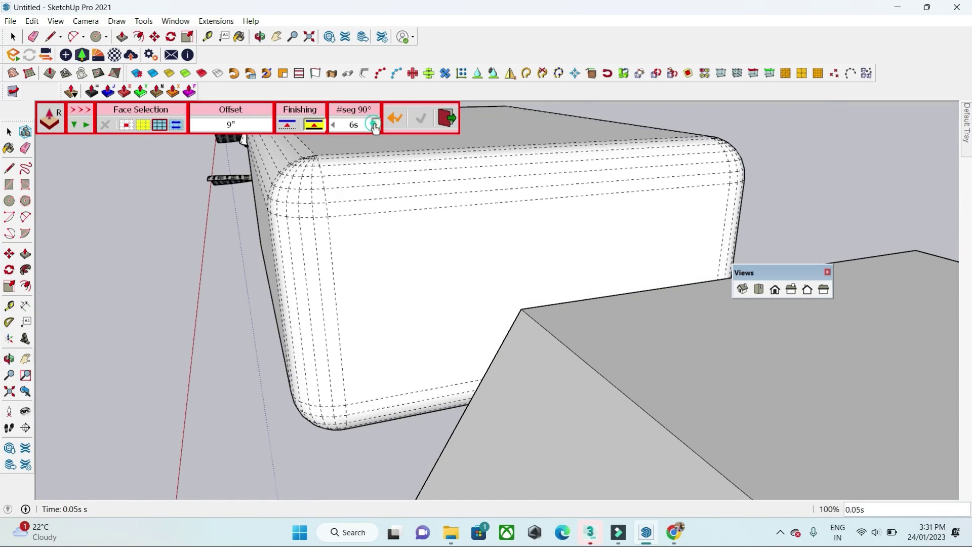
pyautogui.click(374, 126)
pyautogui.click(374, 126)
pyautogui.click(375, 125)
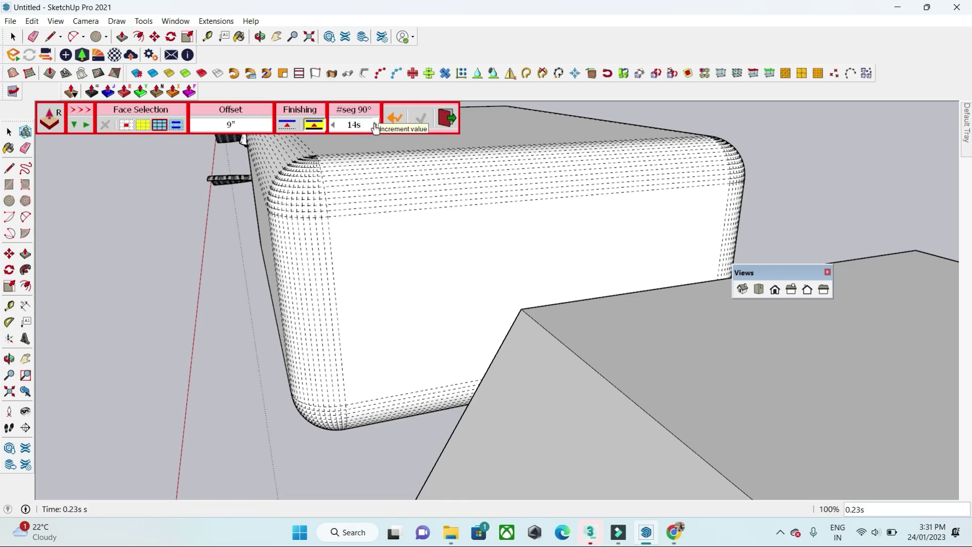
pyautogui.moveTo(370, 314); pyautogui.dragTo(488, 321, button='middle')
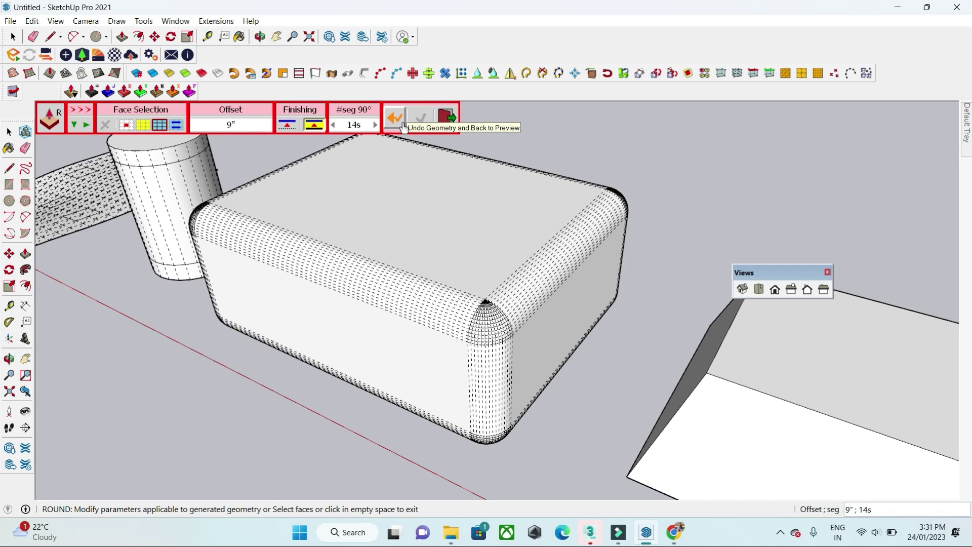
# Leave Round Push Pull on the rounded box and turn off Hidden Geometry
pyautogui.click(402, 122)
pyautogui.moveTo(347, 326); pyautogui.dragTo(344, 310, button='middle')
pyautogui.scroll(-5, 345, 310)
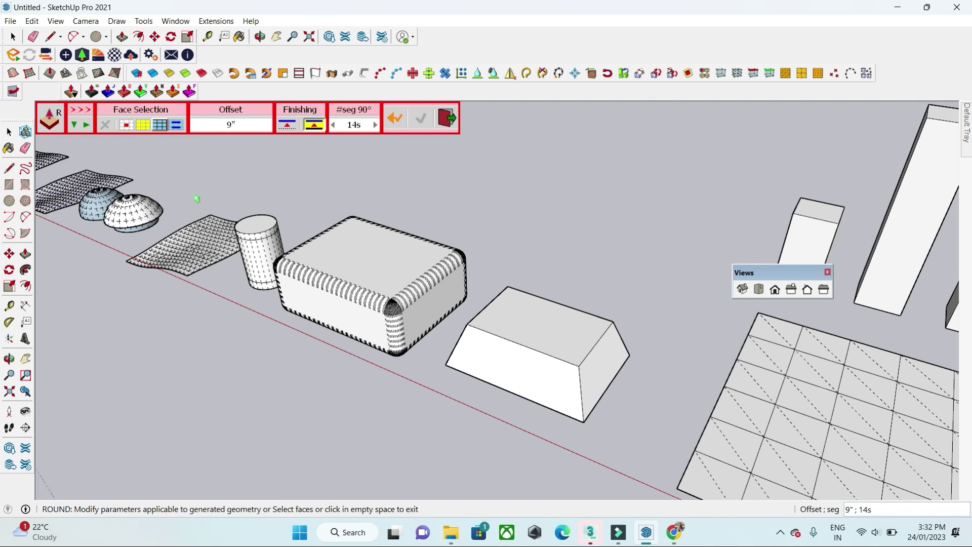
pyautogui.scroll(-1, 202, 203)
pyautogui.press('space')
pyautogui.click(279, 336)
pyautogui.scroll(-2, 307, 363)
pyautogui.moveTo(400, 357); pyautogui.dragTo(416, 373, button='middle')
pyautogui.scroll(-2, 415, 373)
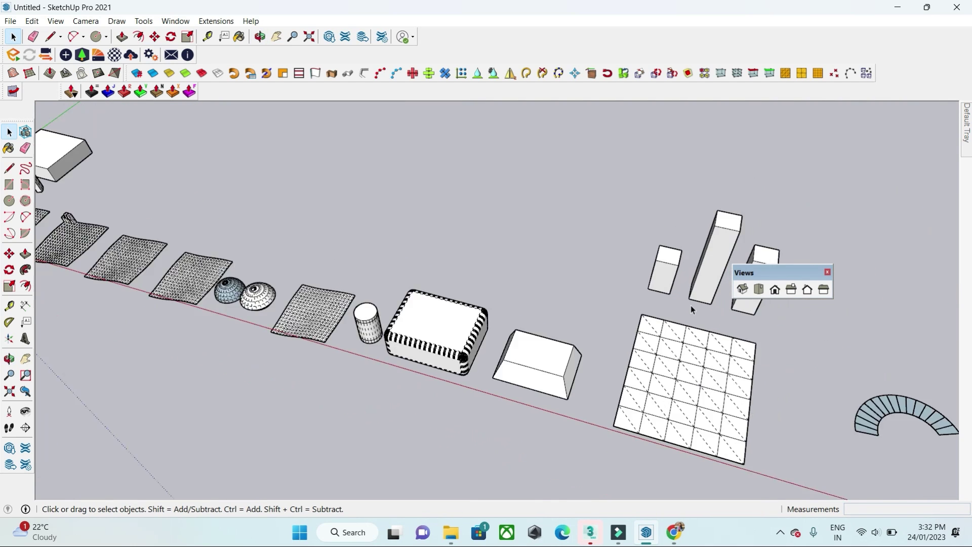
pyautogui.scroll(3, 366, 320)
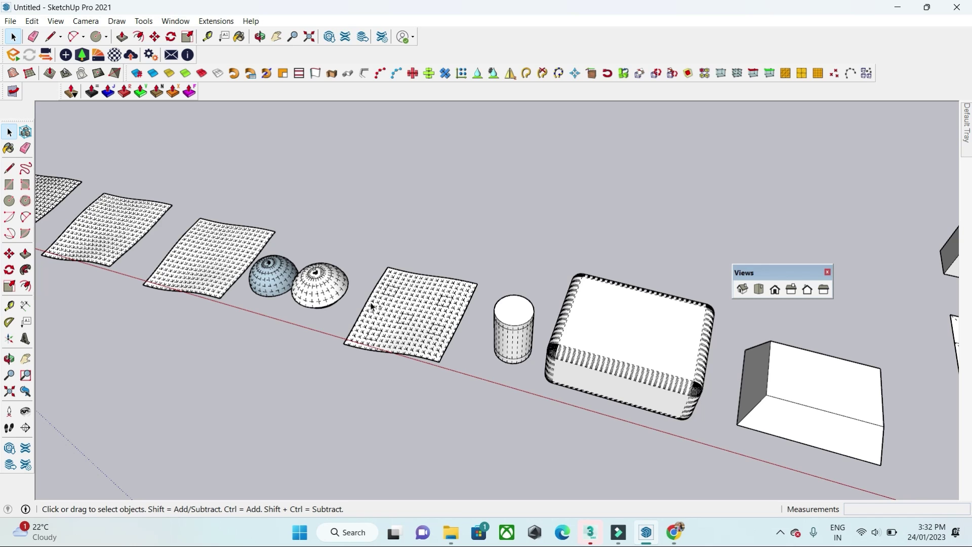
pyautogui.scroll(4, 507, 329)
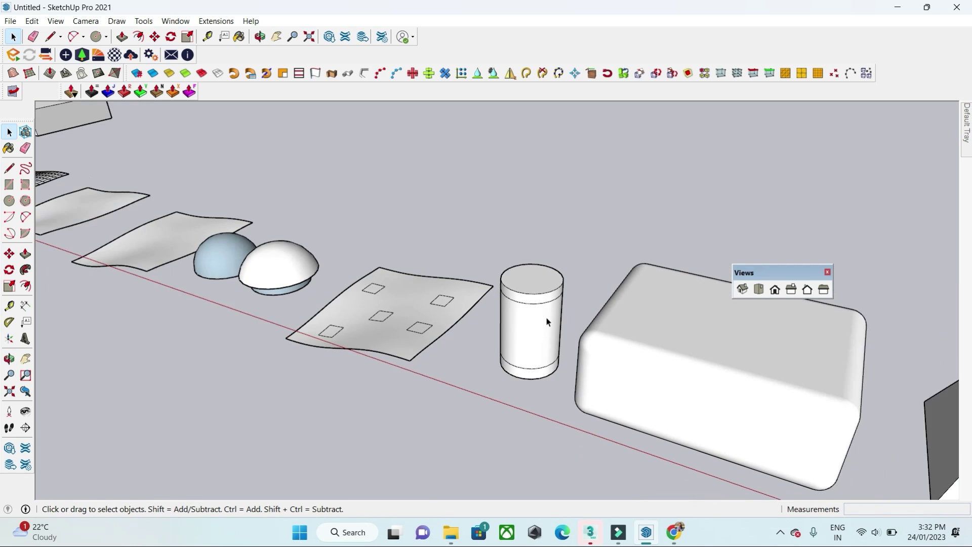
# Move the whole cylinder out of the row of shapes into the open space across the red axis
pyautogui.scroll(-1, 546, 319)
pyautogui.tripleClick(547, 318)
pyautogui.moveTo(560, 252); pyautogui.dragTo(581, 321, button='middle')
pyautogui.scroll(-2, 581, 321)
pyautogui.press('m')
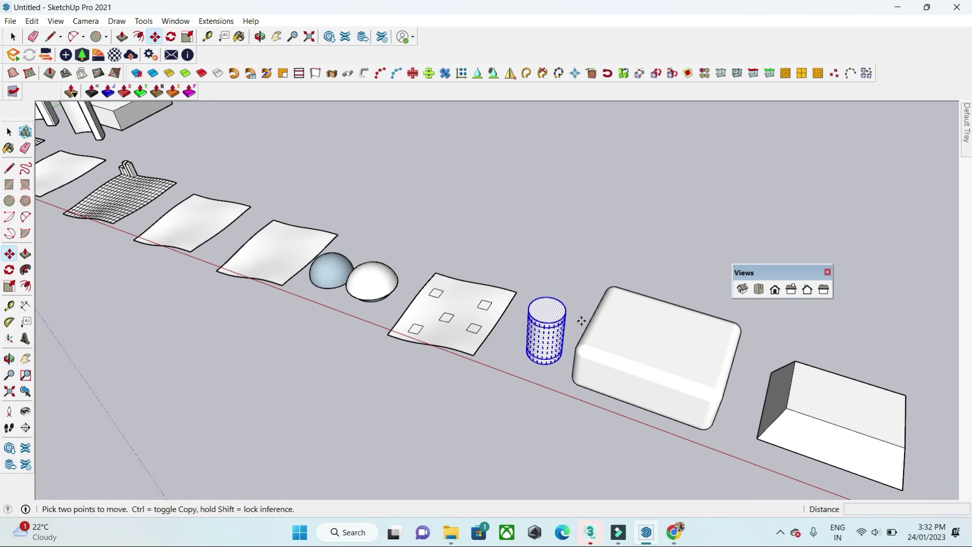
pyautogui.click(581, 321)
pyautogui.click(538, 450)
pyautogui.scroll(-2, 554, 413)
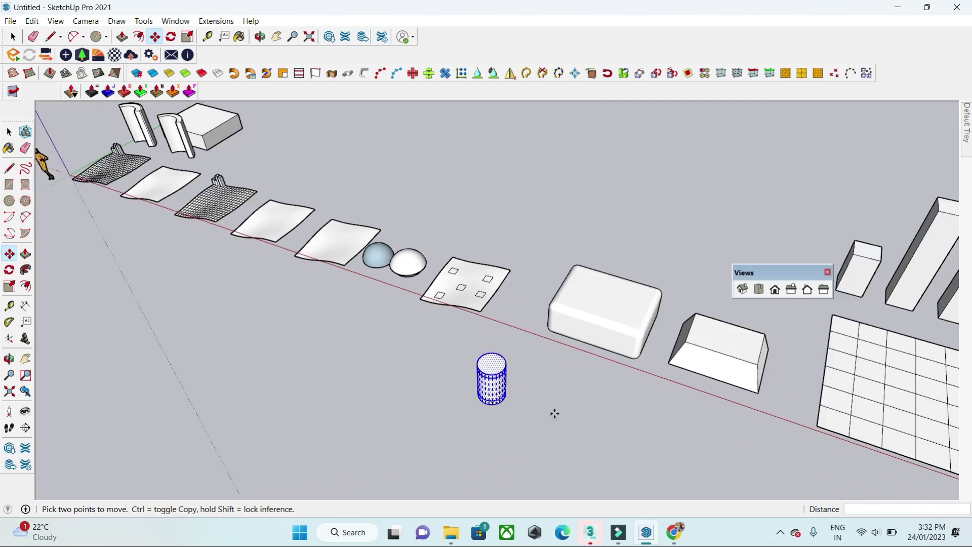
pyautogui.press('space')
# Select only the middle band of the cylinder's side, between its two edge rings
pyautogui.scroll(2, 536, 343)
pyautogui.click(536, 343)
pyautogui.scroll(4, 532, 336)
pyautogui.click(461, 324)
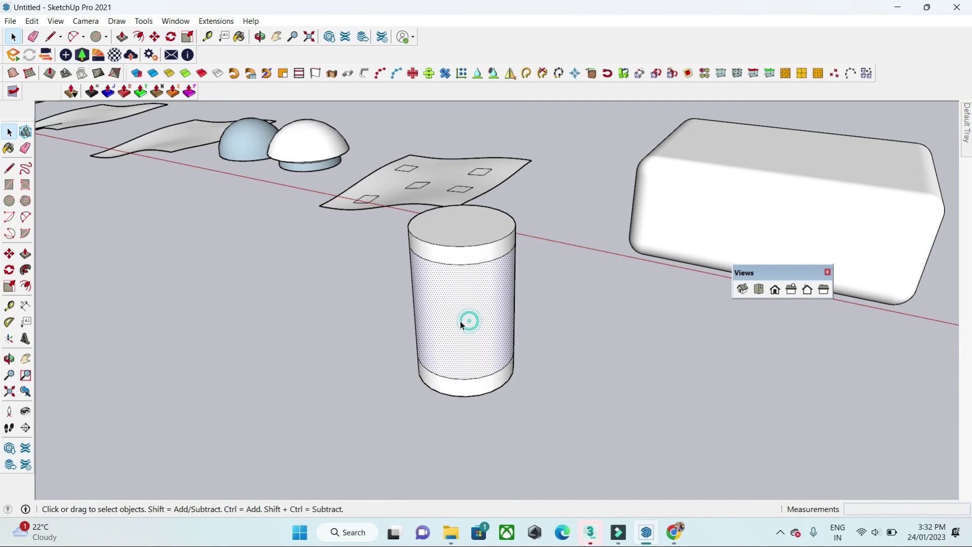
# Vector Push Pull the cylinder's selected middle band outward toward the viewer by about 6' 9 15/16"
pyautogui.click(141, 91)
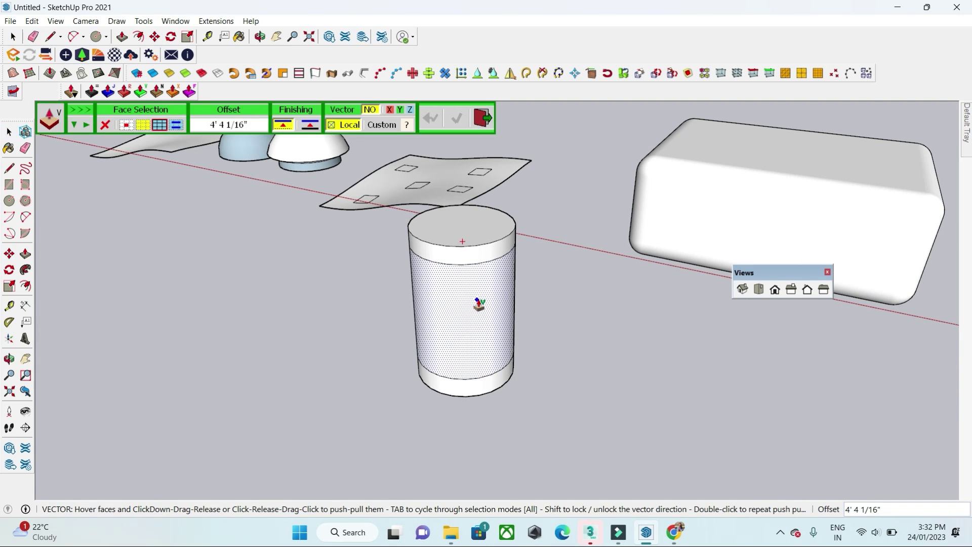
pyautogui.click(475, 299)
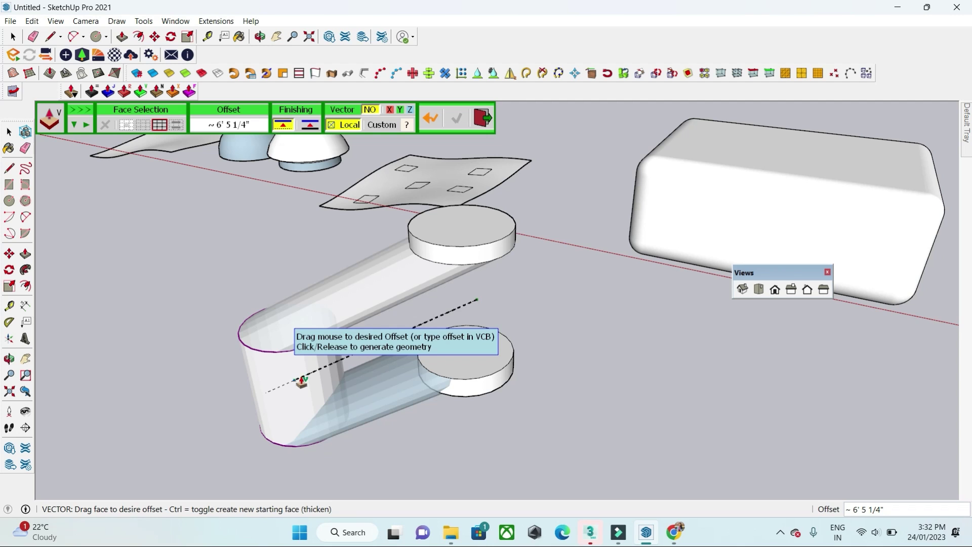
pyautogui.click(316, 349)
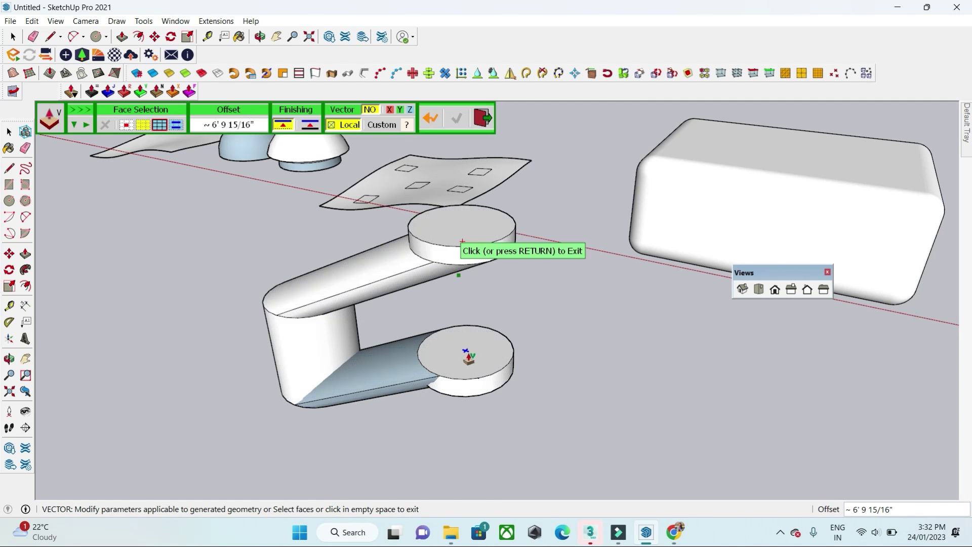
# Try the X, Y and Z vector directions on the cylinder band's extrusion and return the vector option to NO
pyautogui.click(389, 109)
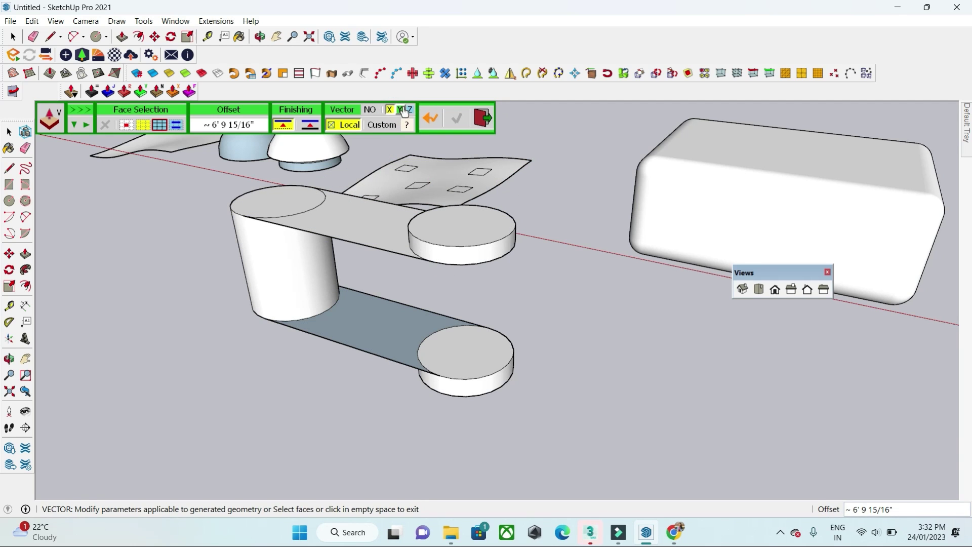
pyautogui.click(401, 110)
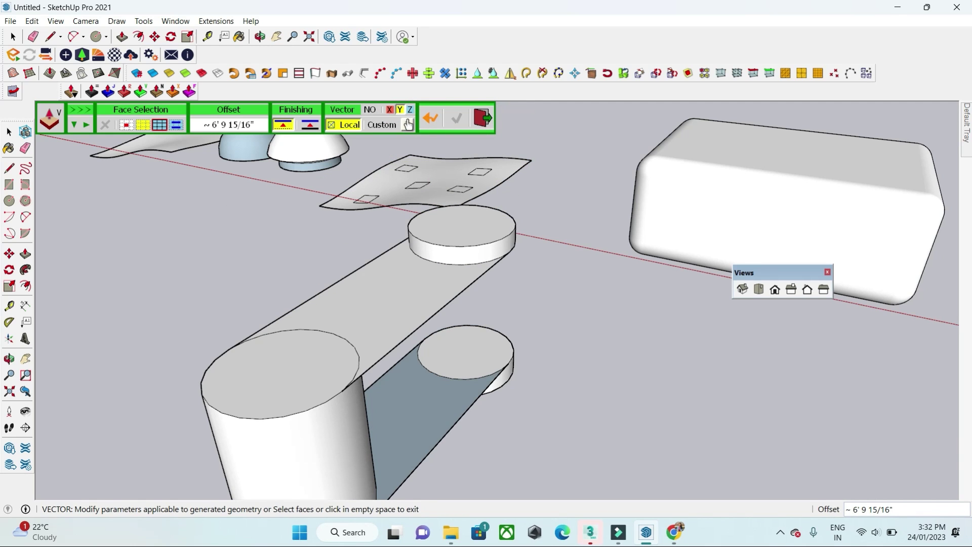
pyautogui.click(410, 110)
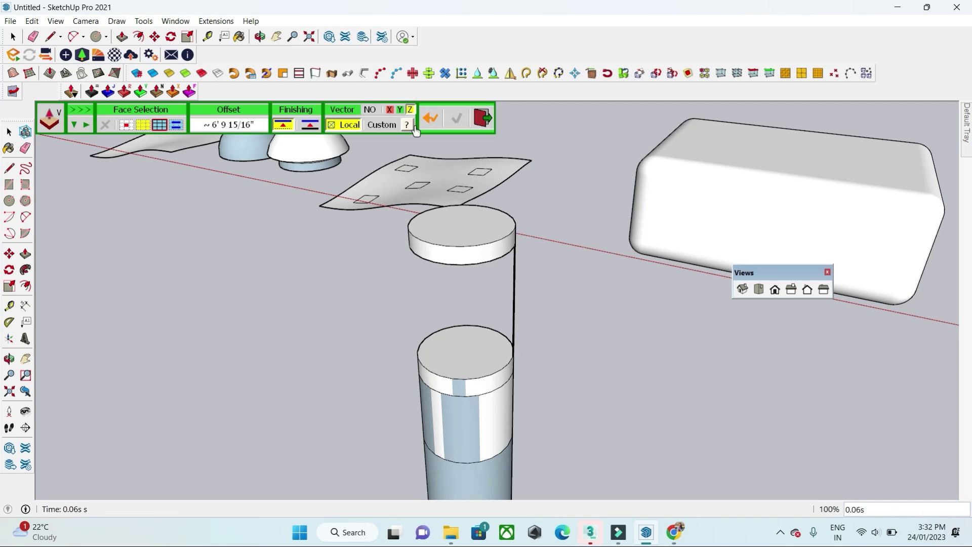
pyautogui.click(393, 110)
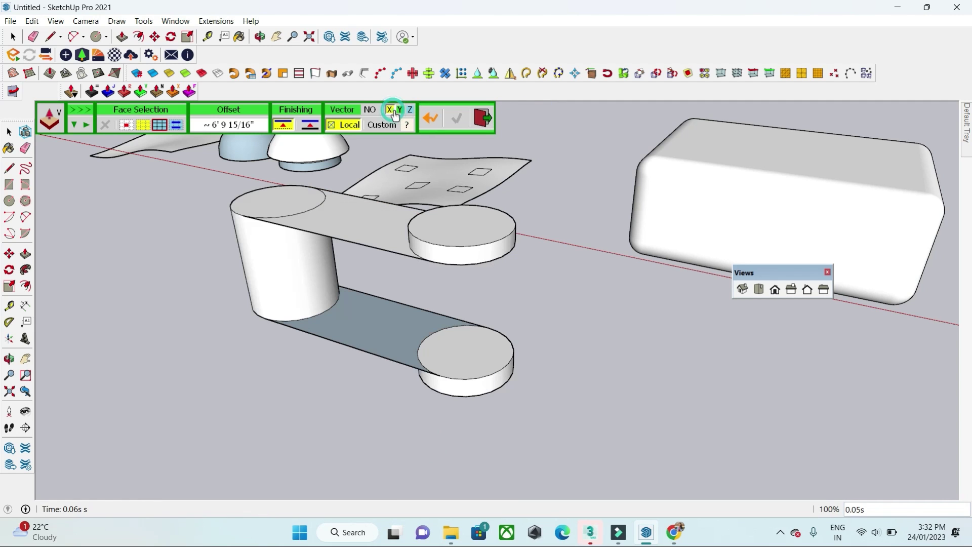
pyautogui.click(371, 110)
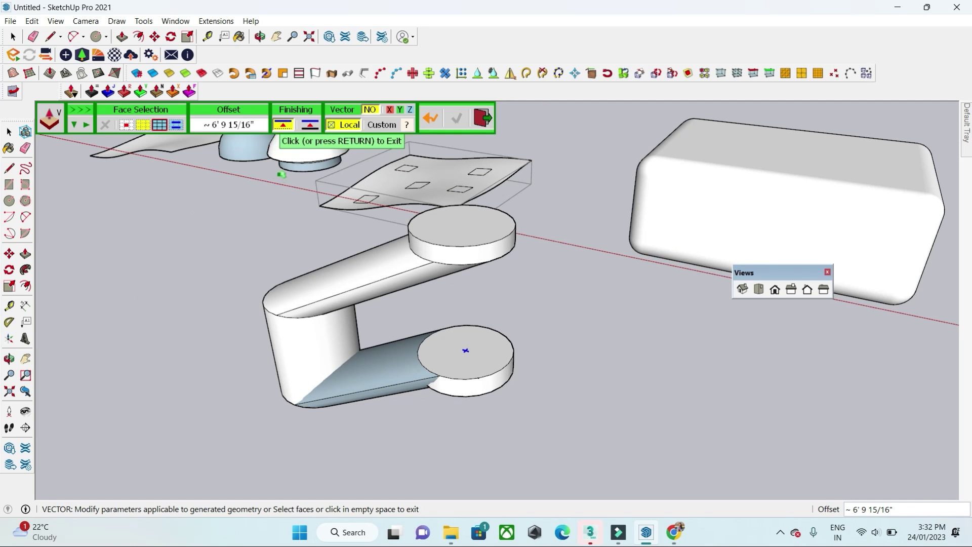
# Set the offset of the cylinder band's Vector Push Pull to 3'
pyautogui.click(229, 124)
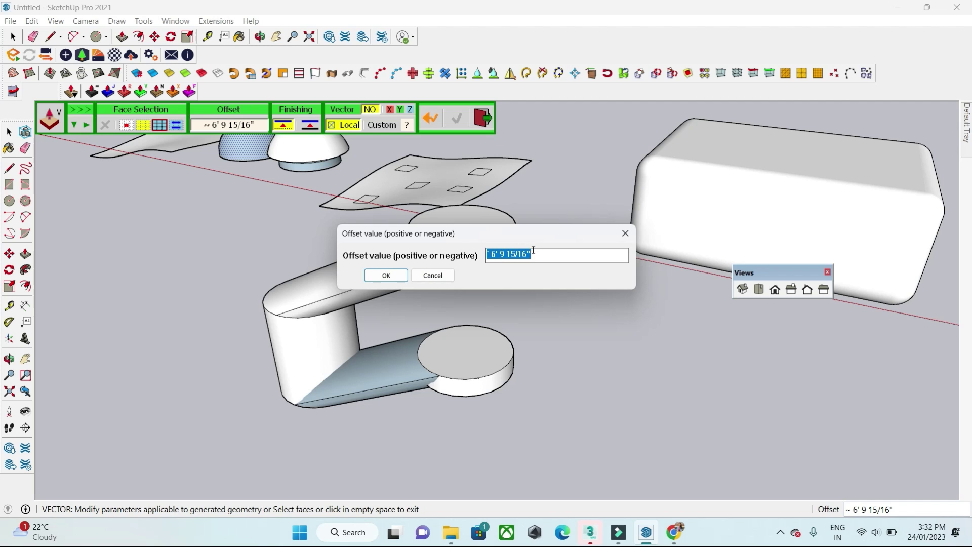
pyautogui.write('3')
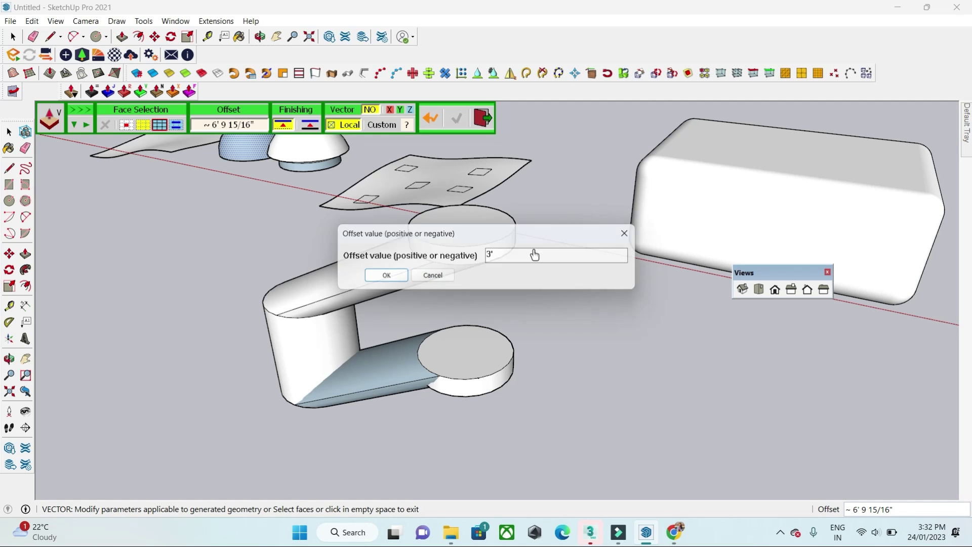
pyautogui.press('Return')
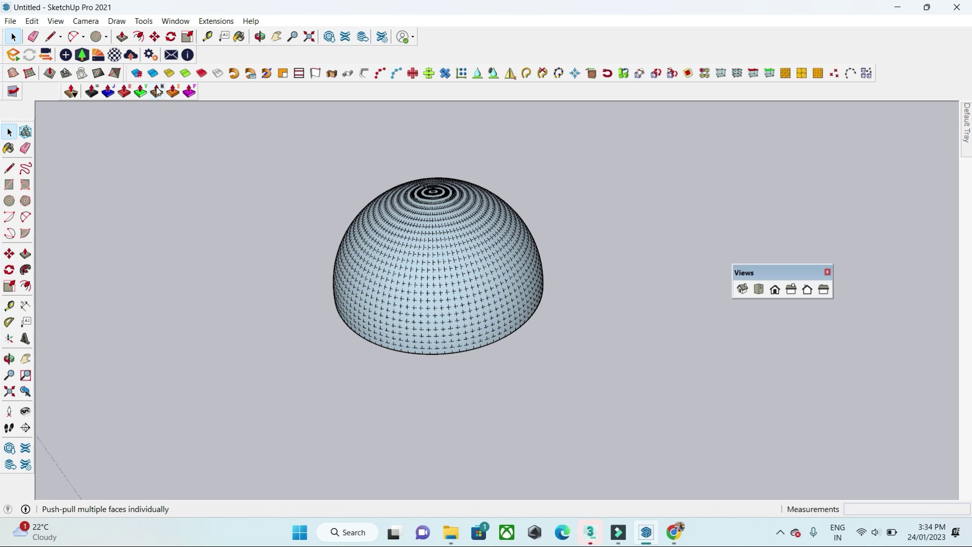
# Select the whole finely segmented dome and Normal Push Pull its faces outward into separate spikes about 8' 3 1/16" long
pyautogui.scroll(6, 462, 314)
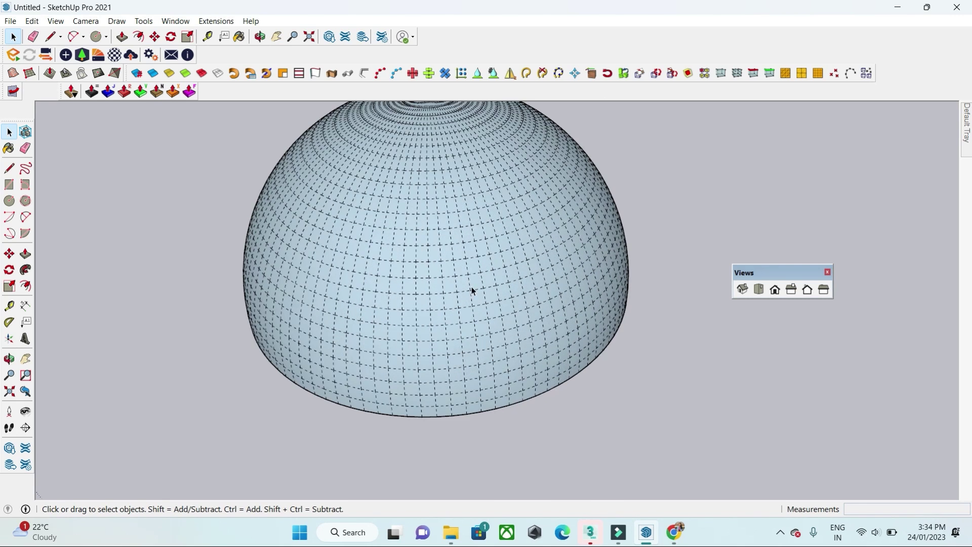
pyautogui.moveTo(468, 354); pyautogui.dragTo(386, 229, button='middle')
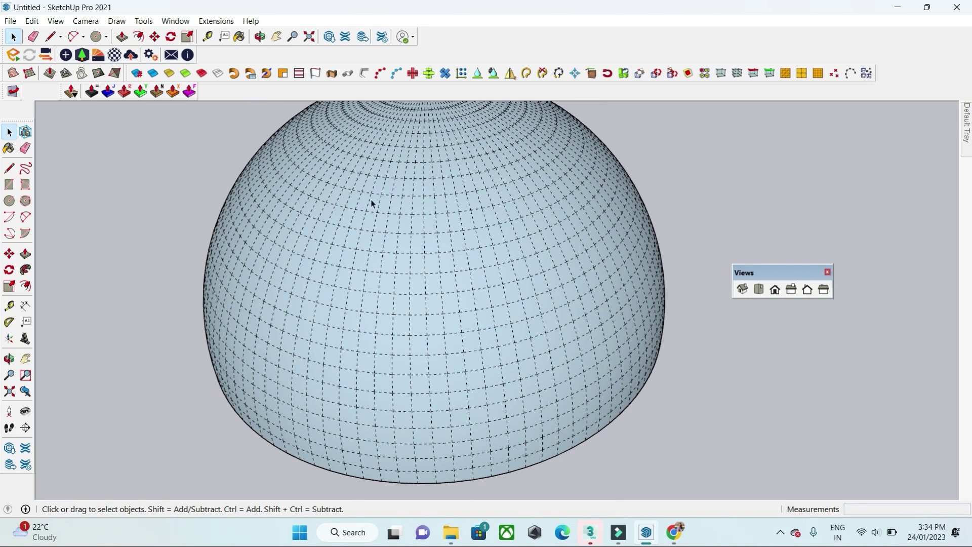
pyautogui.tripleClick(420, 220)
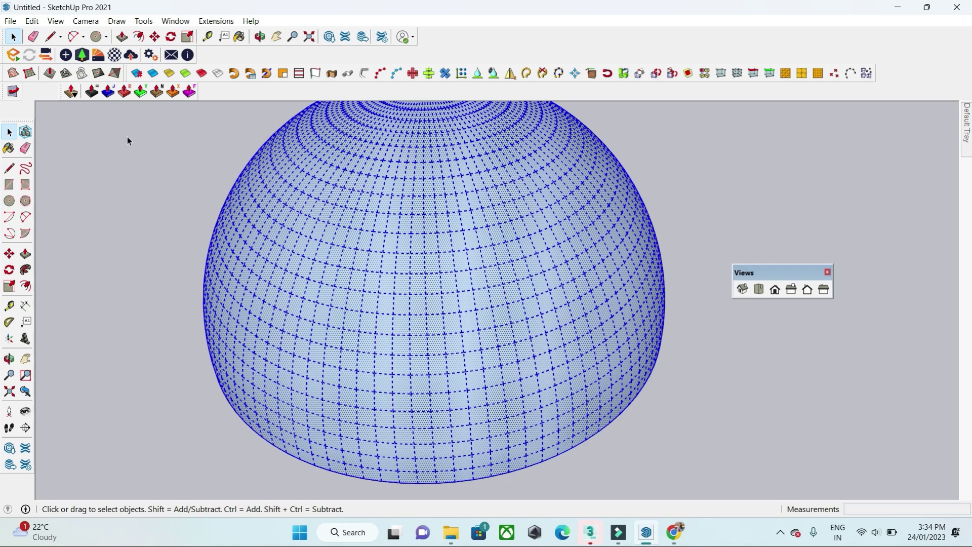
pyautogui.click(158, 94)
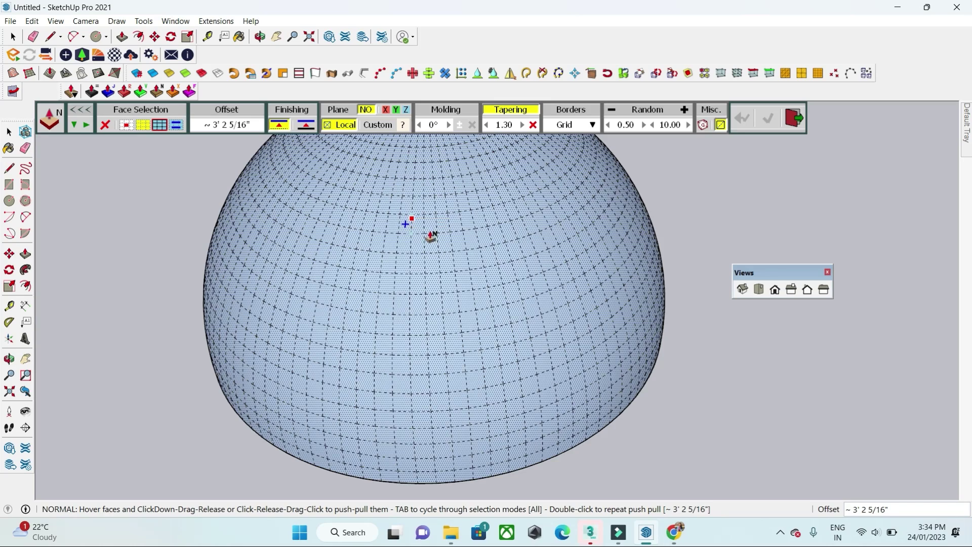
pyautogui.moveTo(445, 245); pyautogui.dragTo(835, 230)
pyautogui.scroll(-3, 770, 235)
pyautogui.scroll(-2, 431, 343)
pyautogui.moveTo(431, 343); pyautogui.dragTo(578, 354, button='middle')
pyautogui.click(827, 219)
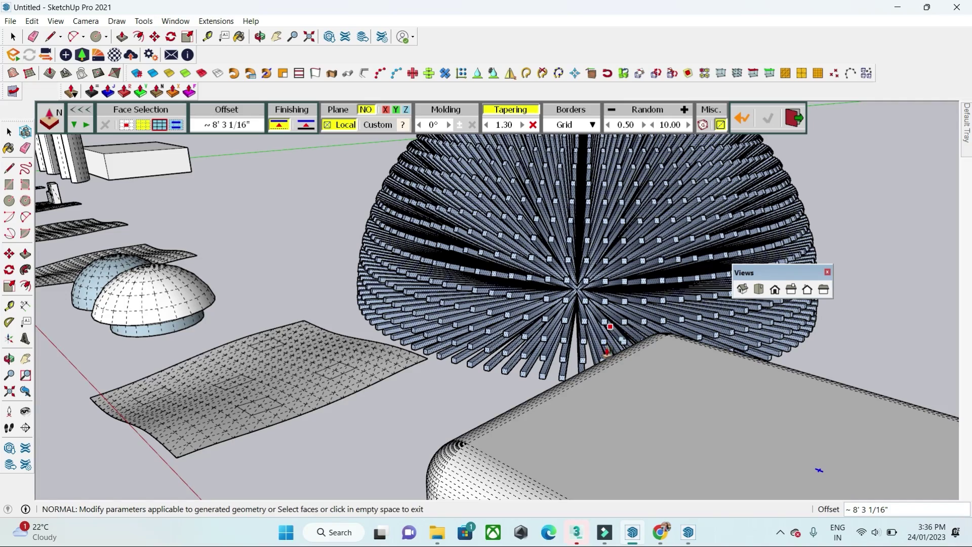
# Inspect the finely segmented dome's spikes up close and raise their tapering ratio past 1.40
pyautogui.moveTo(411, 423); pyautogui.dragTo(527, 278, button='middle')
pyautogui.scroll(6, 529, 279)
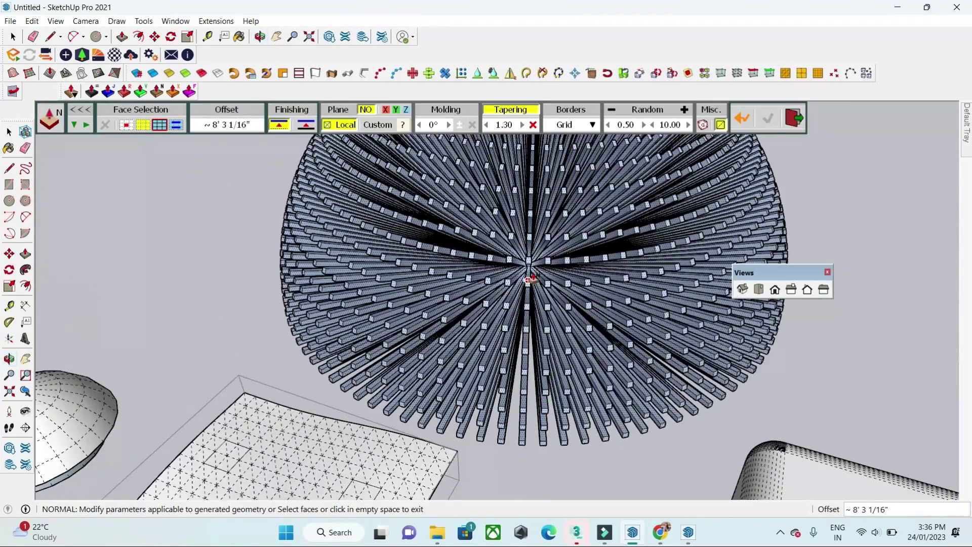
pyautogui.scroll(4, 529, 283)
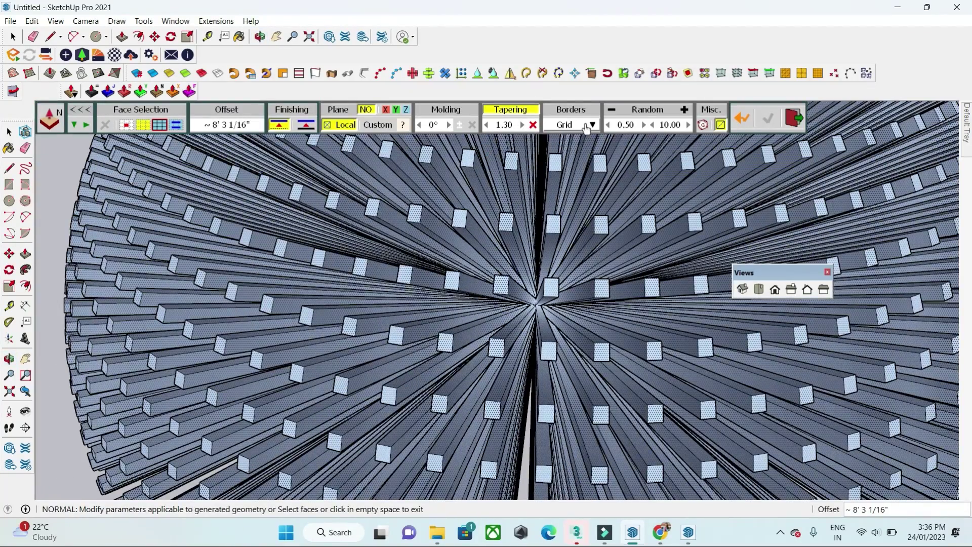
pyautogui.click(522, 125)
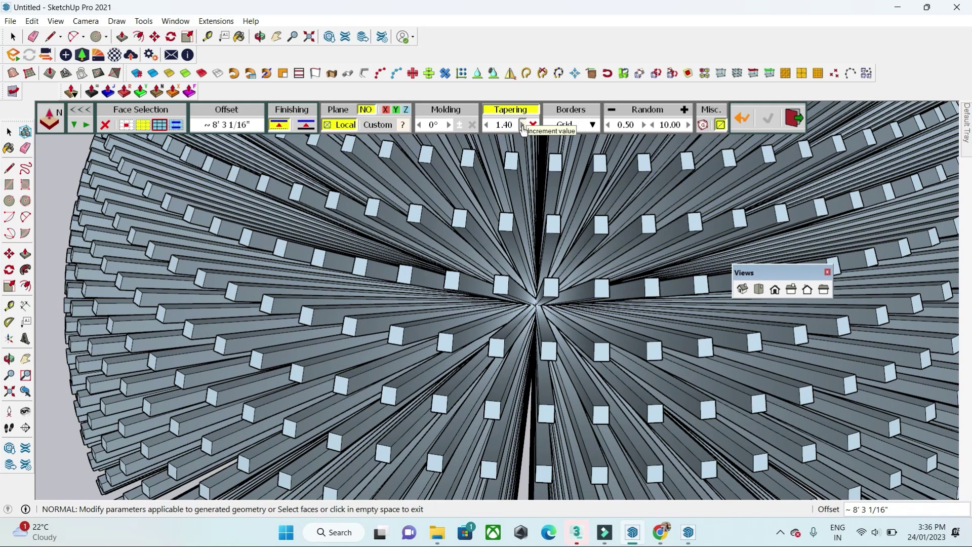
pyautogui.click(523, 125)
pyautogui.scroll(-5, 466, 238)
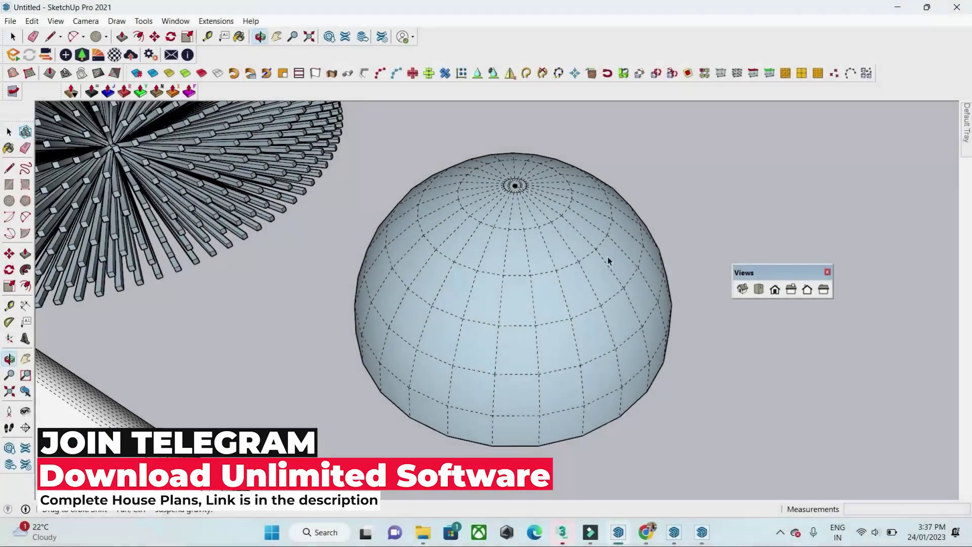
# Select the coarsely segmented dome and Normal Push Pull its faces outward by about 4' 11 5/16" with tapering 2.80 and Grid borders
pyautogui.scroll(2, 592, 276)
pyautogui.click(585, 290)
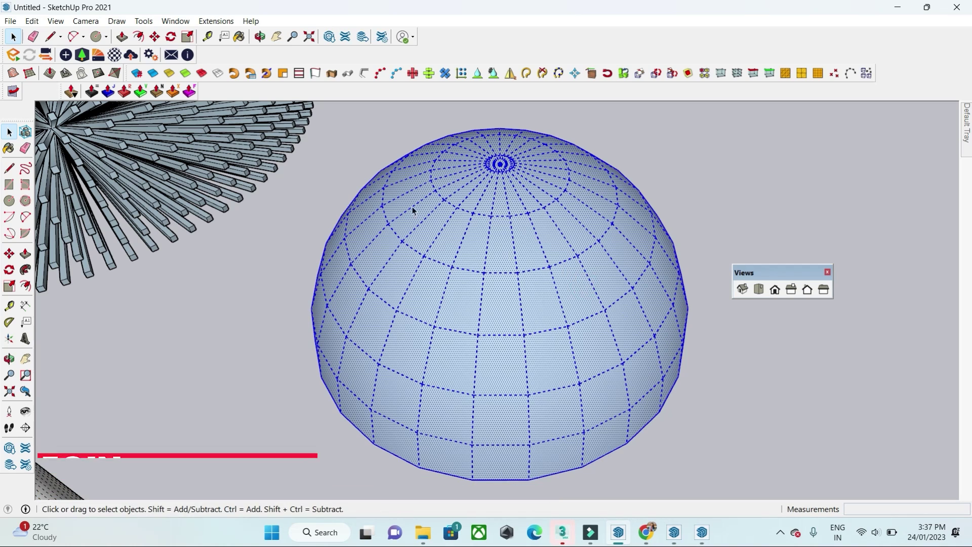
pyautogui.click(157, 92)
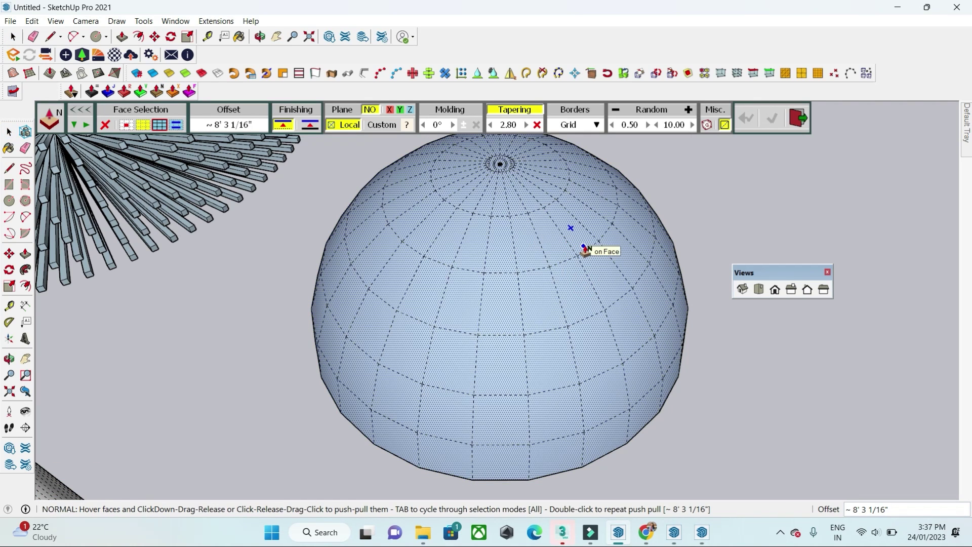
pyautogui.click(571, 280)
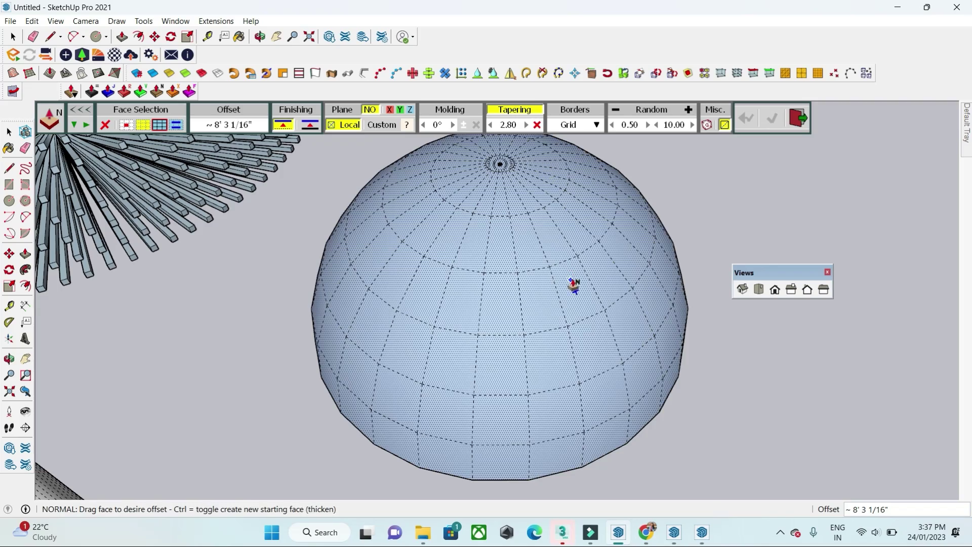
pyautogui.scroll(-1, 636, 264)
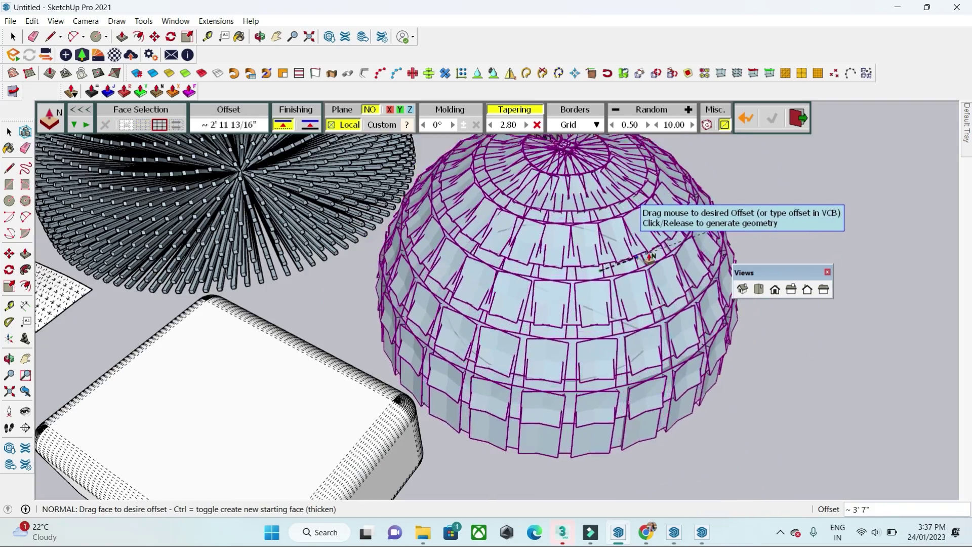
pyautogui.scroll(-2, 668, 246)
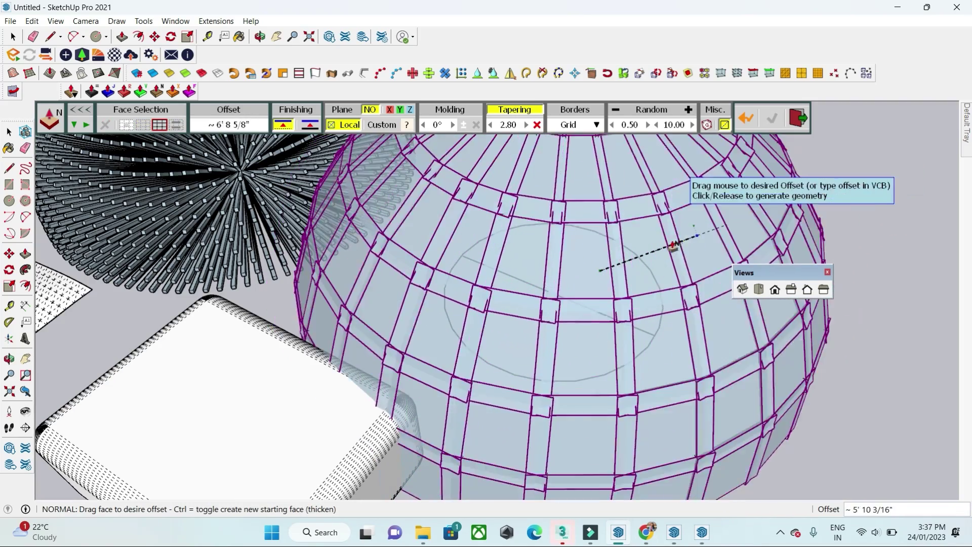
pyautogui.click(666, 245)
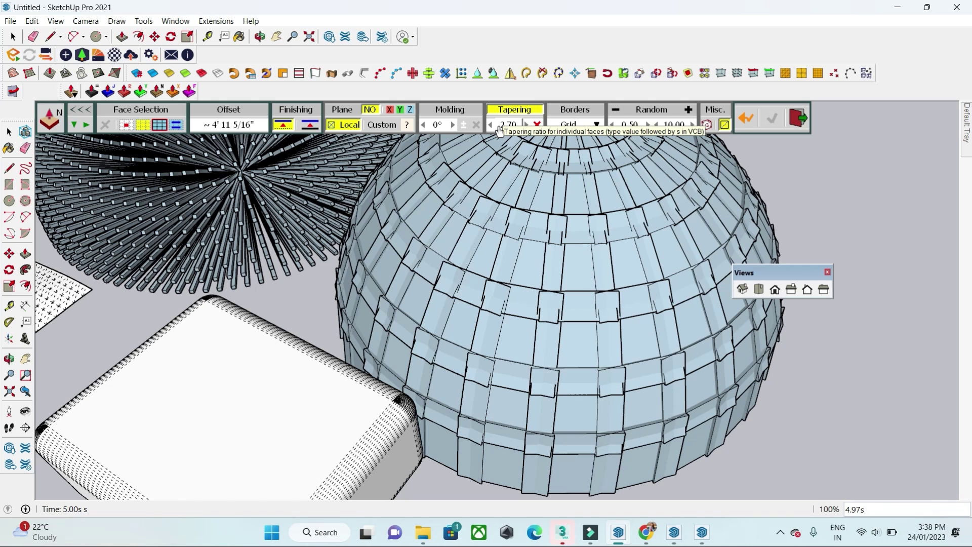
# Set the tapering ratio of the coarse dome's extruded faces to 0.50 and inspect the spikes from above
pyautogui.click(502, 127)
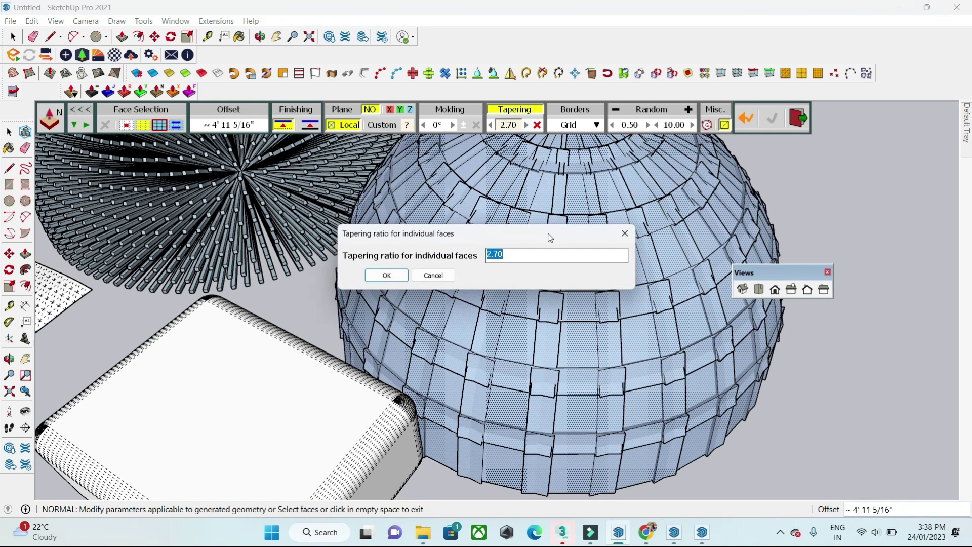
pyautogui.press('Return')
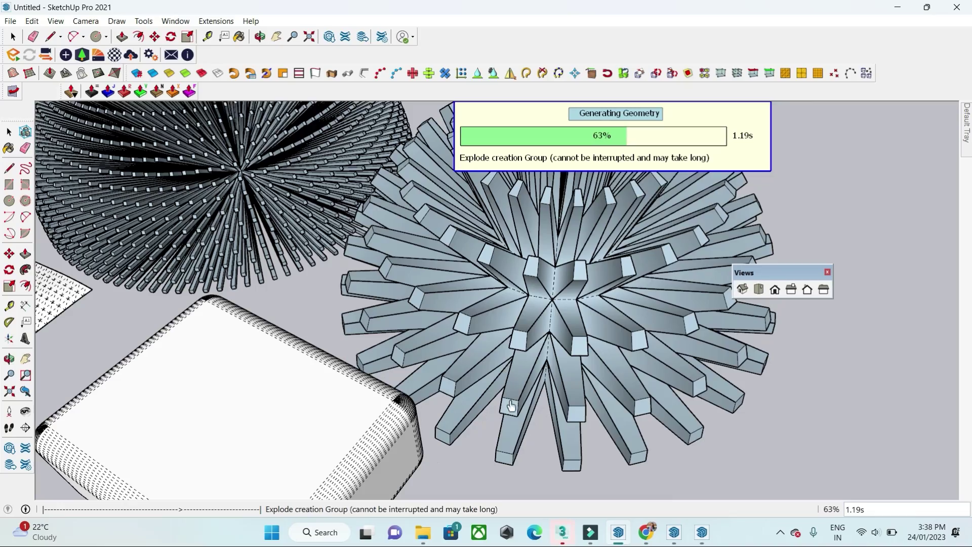
pyautogui.scroll(-3, 549, 292)
pyautogui.moveTo(551, 292); pyautogui.dragTo(677, 509, button='middle')
pyautogui.click(616, 476)
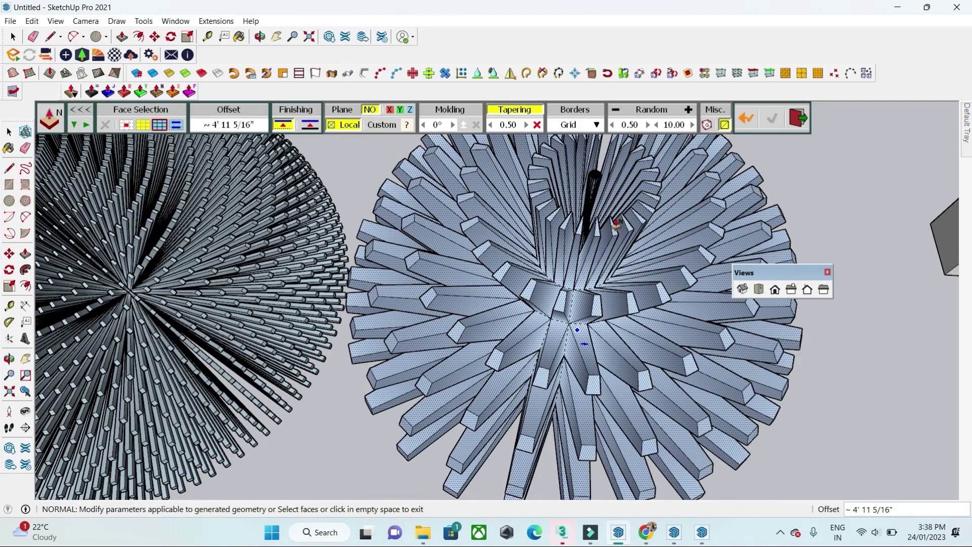
# Switch the coarse dome's Normal Push Pull borders to Contour and inspect the result from a lower angle
pyautogui.click(593, 125)
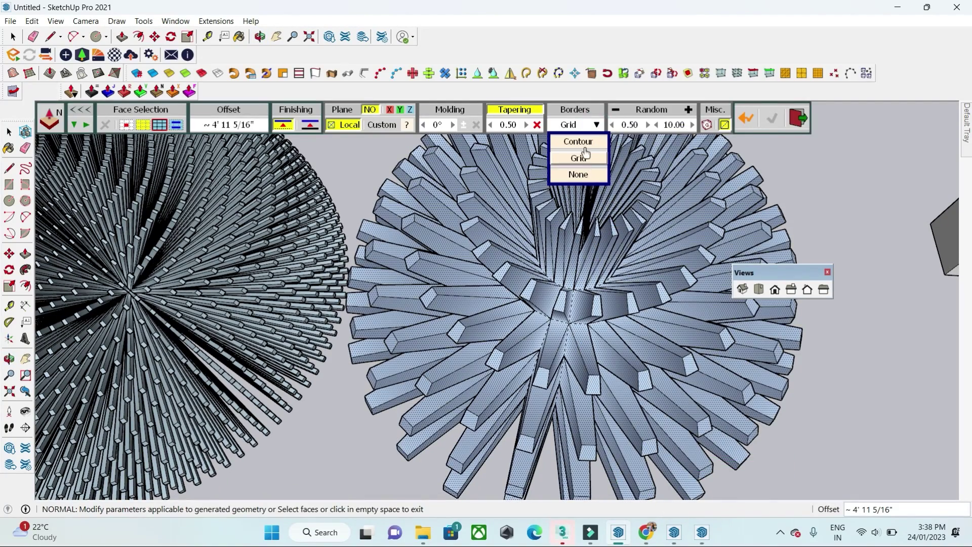
pyautogui.click(584, 147)
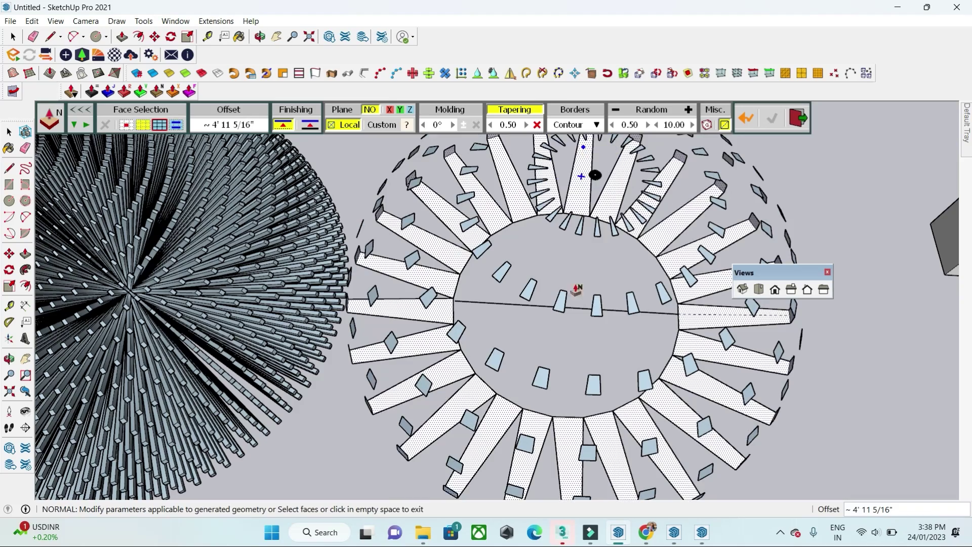
pyautogui.moveTo(577, 292); pyautogui.dragTo(555, 162, button='middle')
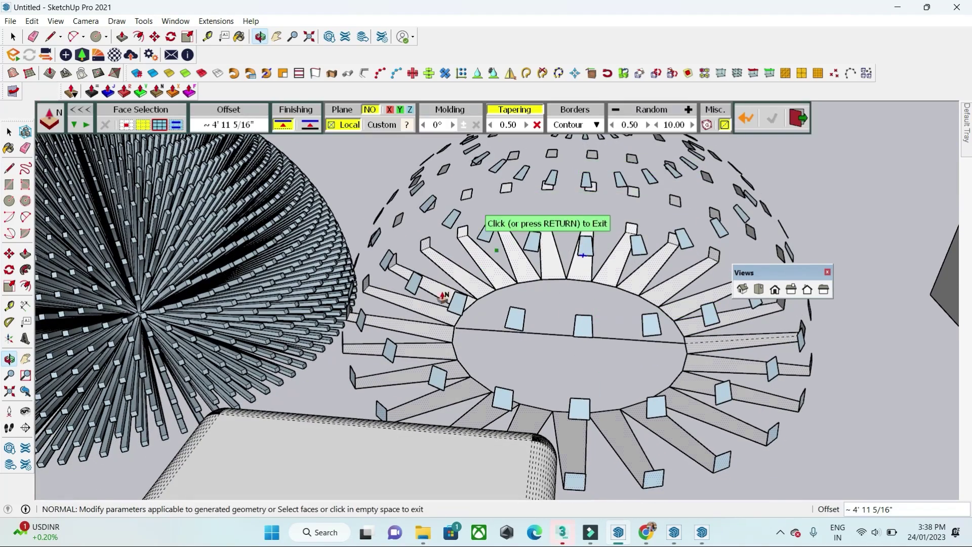
# Try the Grid, None and Contour border options on the coarse dome's Normal Push Pull faces
pyautogui.click(595, 124)
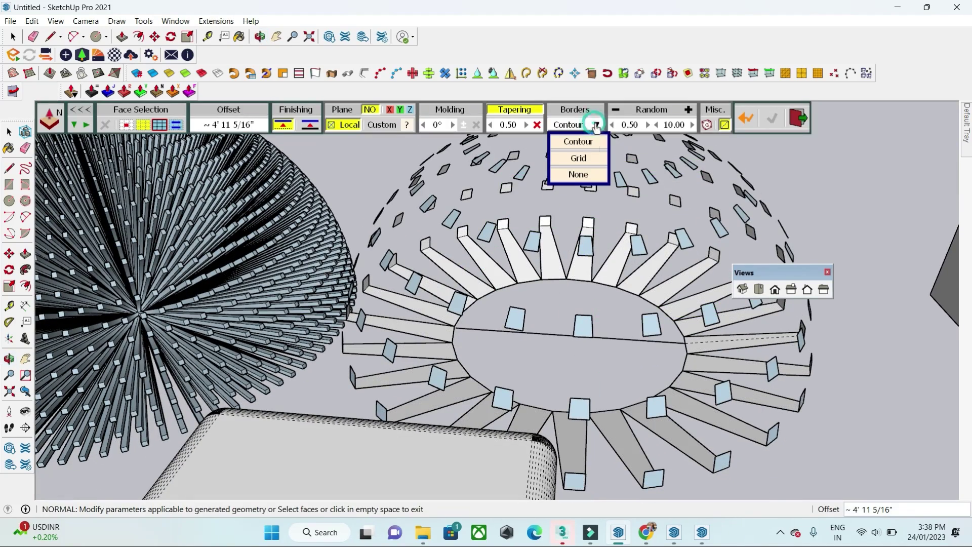
pyautogui.click(589, 161)
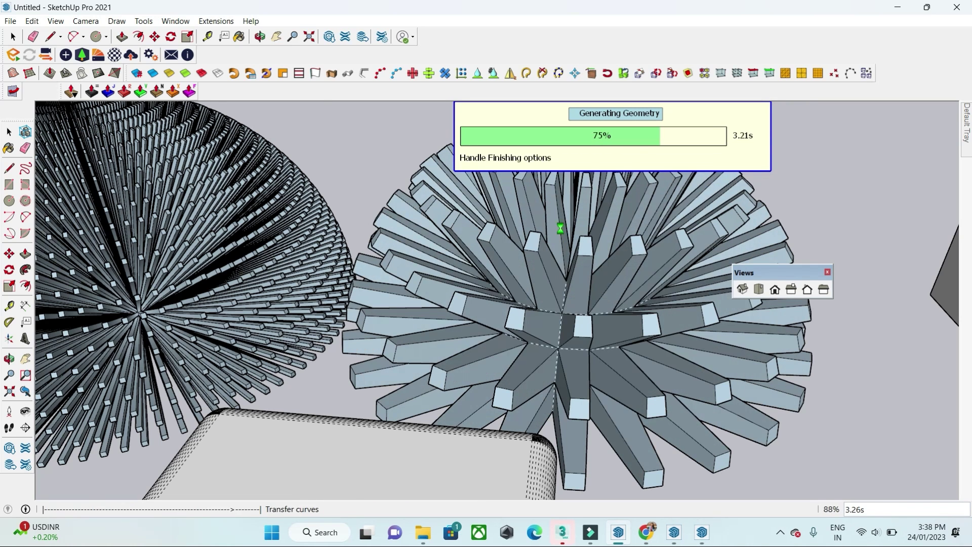
pyautogui.click(582, 124)
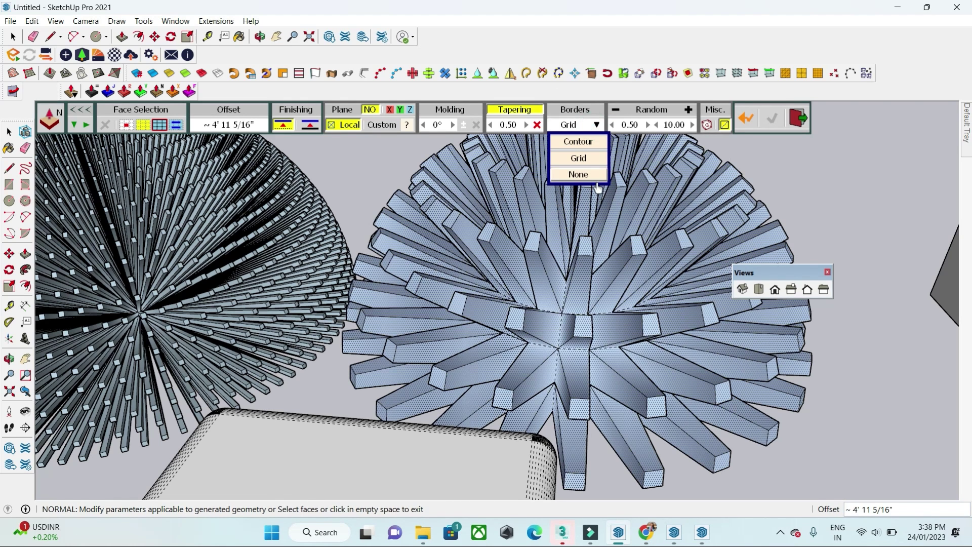
pyautogui.click(583, 175)
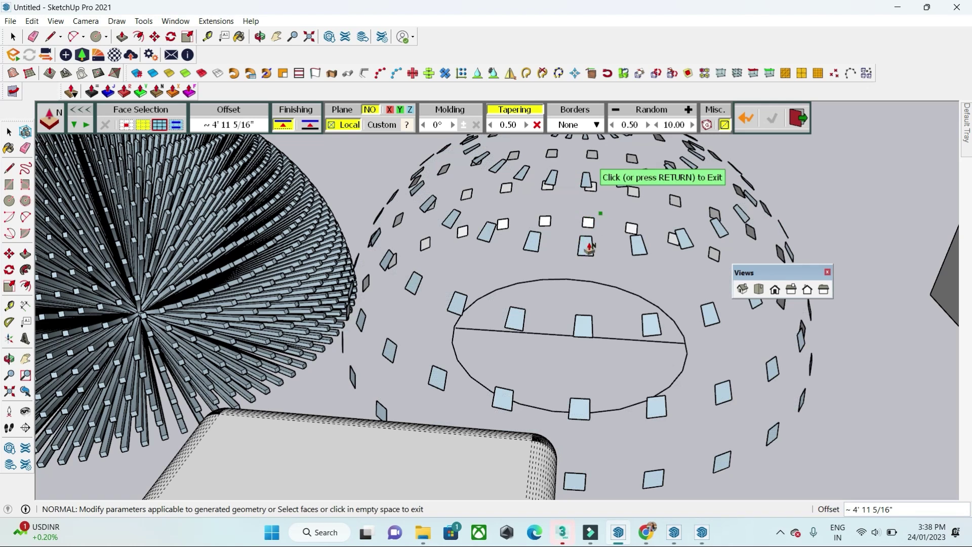
pyautogui.click(585, 129)
pyautogui.click(578, 145)
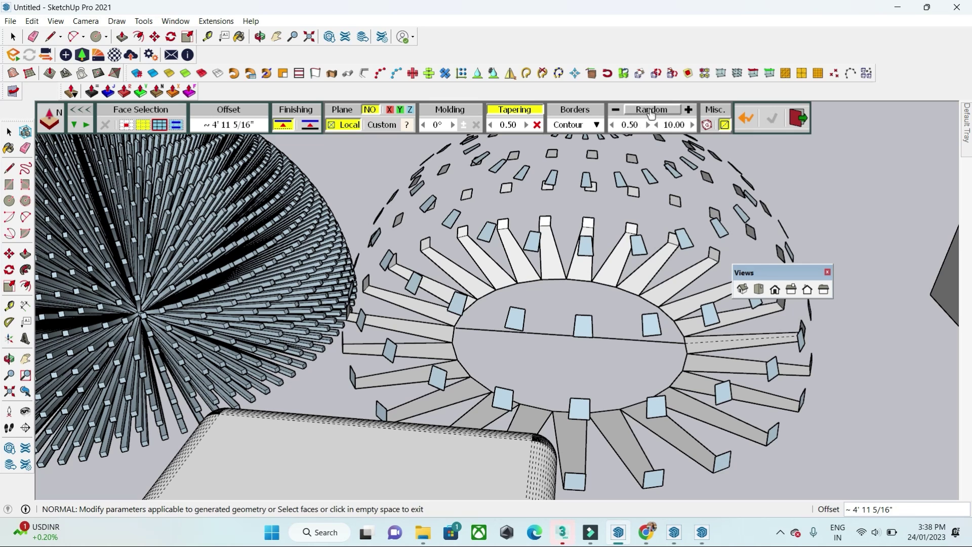
# Set the coarse dome's borders to Grid and enable random scaling from 0.50 to 10.00 for its extruded faces
pyautogui.click(597, 124)
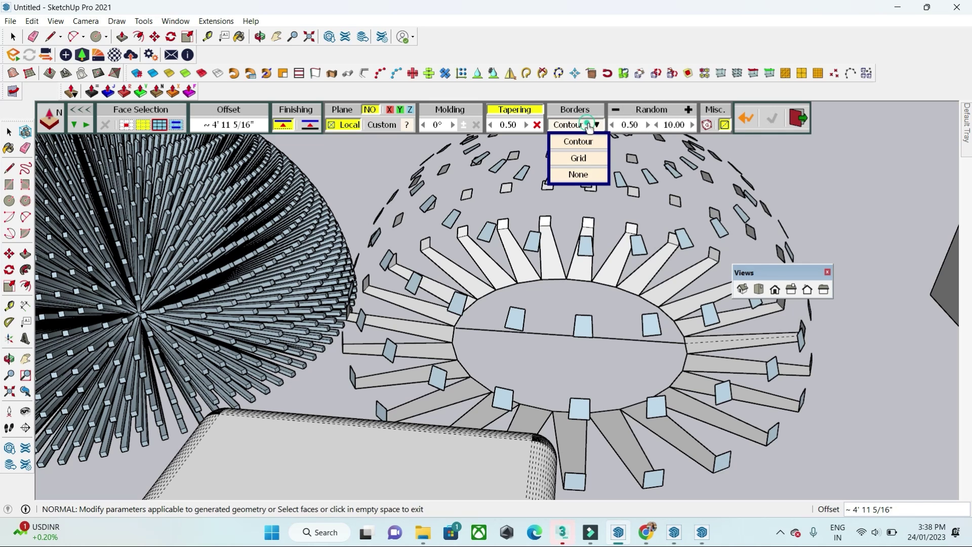
pyautogui.click(589, 161)
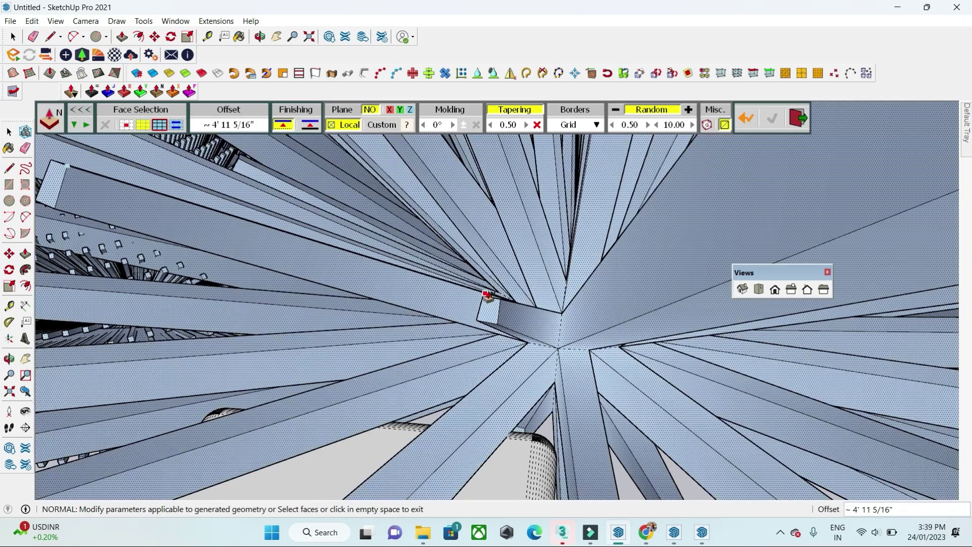
pyautogui.scroll(-10, 513, 283)
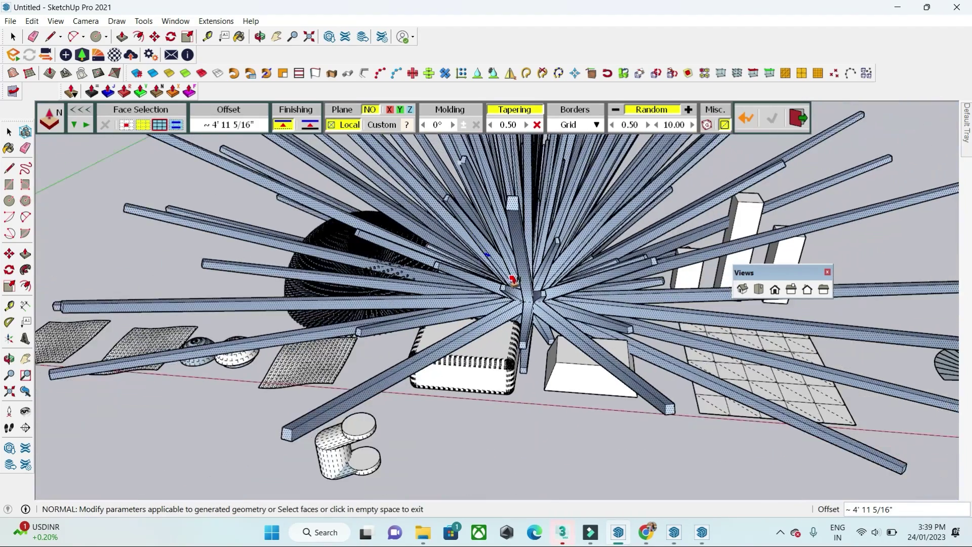
pyautogui.moveTo(513, 284); pyautogui.dragTo(557, 243, button='middle')
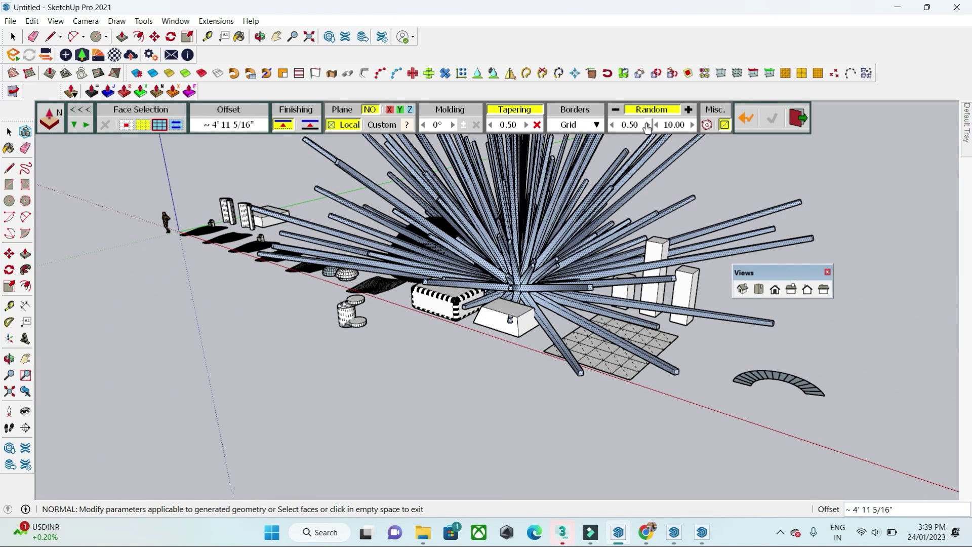
# Set the random scaling factors to a minimum of 0.20 and a maximum of 1.00
pyautogui.click(647, 126)
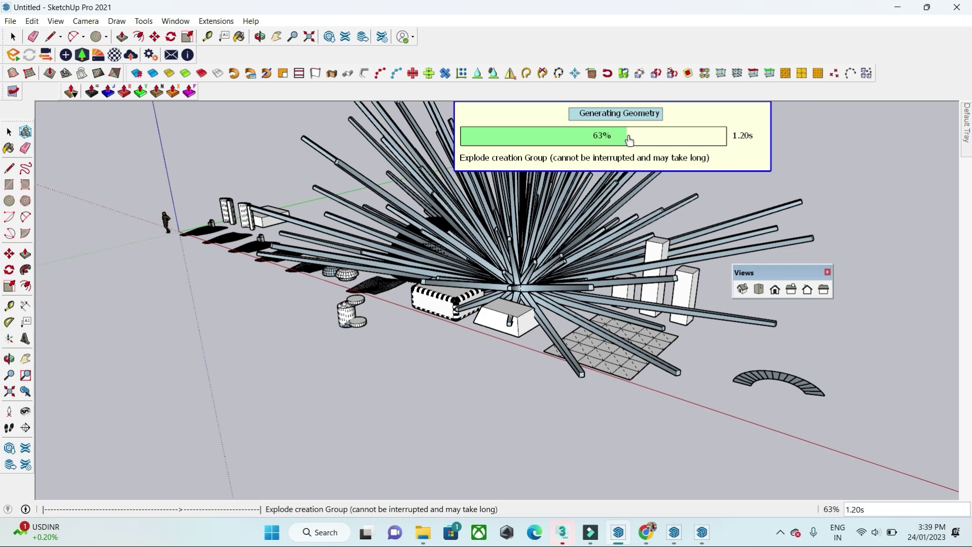
pyautogui.click(631, 125)
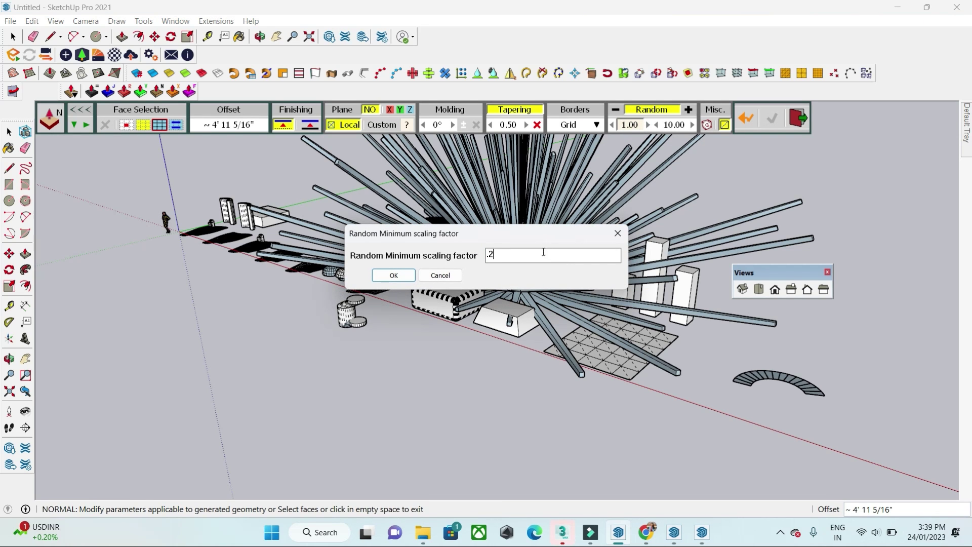
pyautogui.click(393, 277)
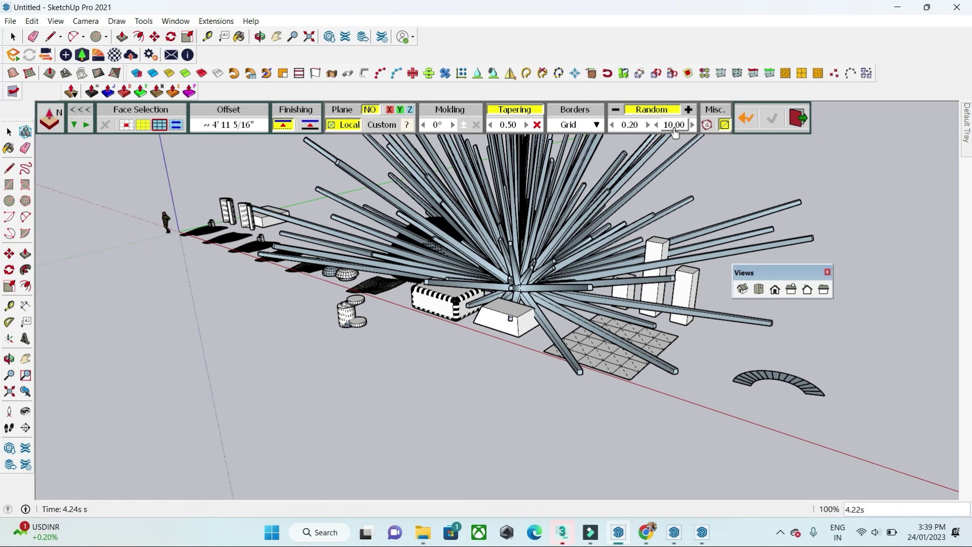
pyautogui.click(673, 125)
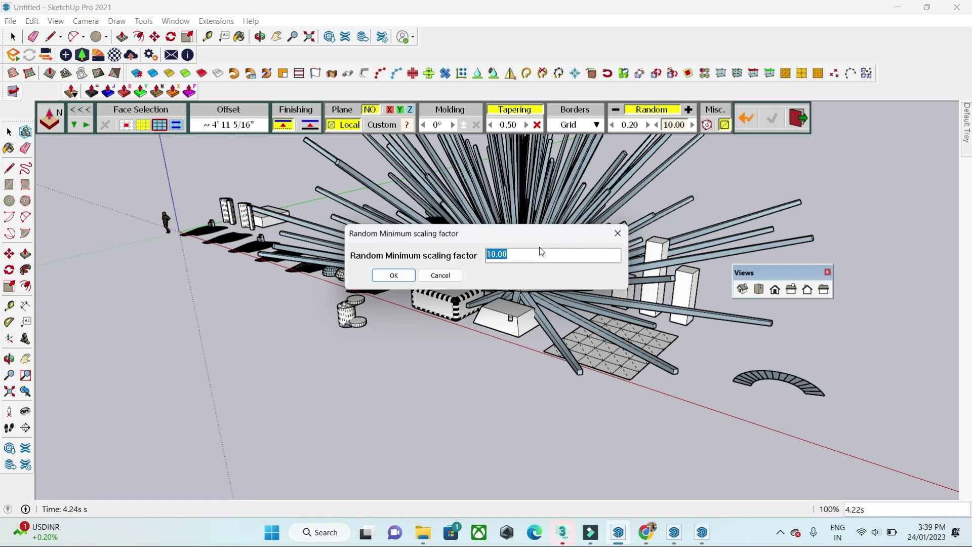
pyautogui.click(406, 275)
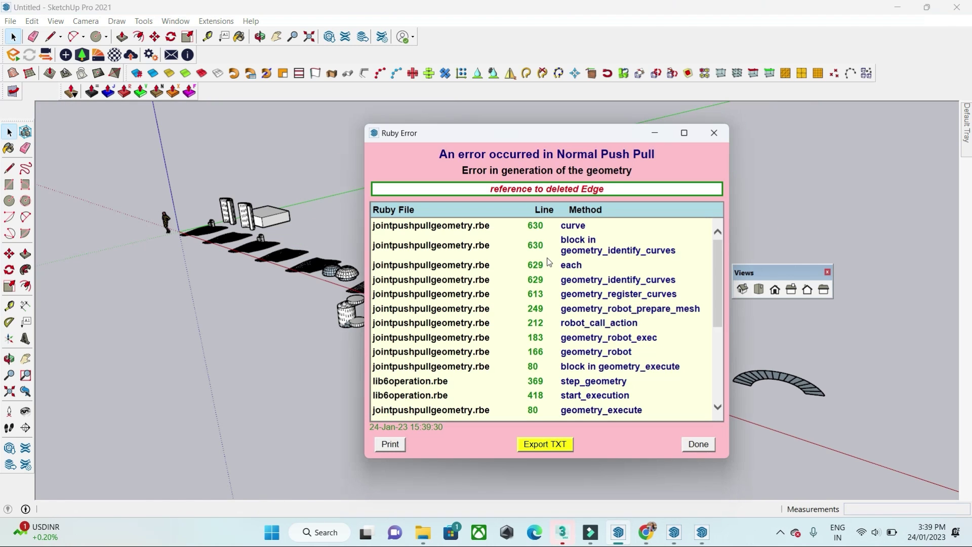
pyautogui.click(699, 444)
# Normal Push Pull the coarse dome's faces outward by about 4' 9 7/16" with tapering 0.50, Grid borders and random scaling
pyautogui.scroll(8, 552, 236)
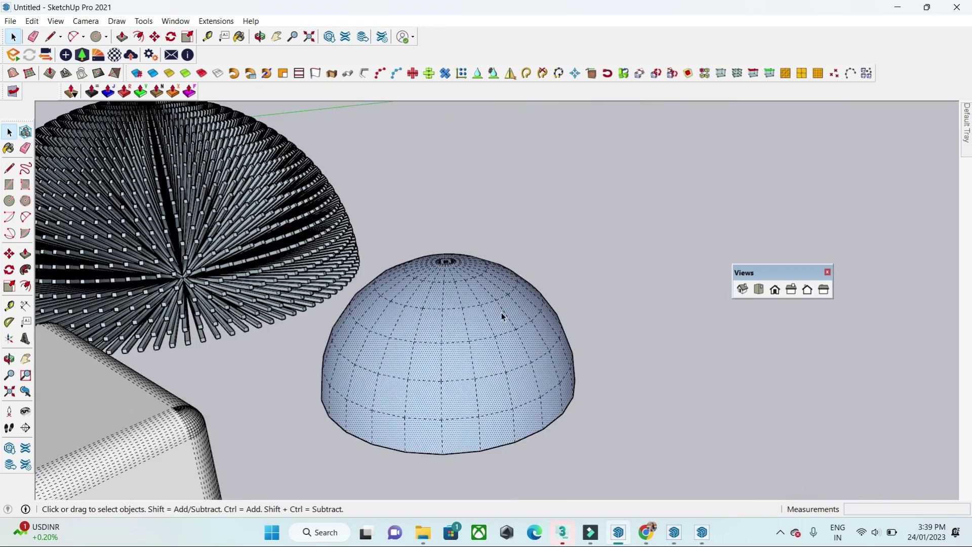
pyautogui.moveTo(502, 312); pyautogui.dragTo(568, 337, button='middle')
pyautogui.scroll(-2, 529, 307)
pyautogui.scroll(3, 536, 374)
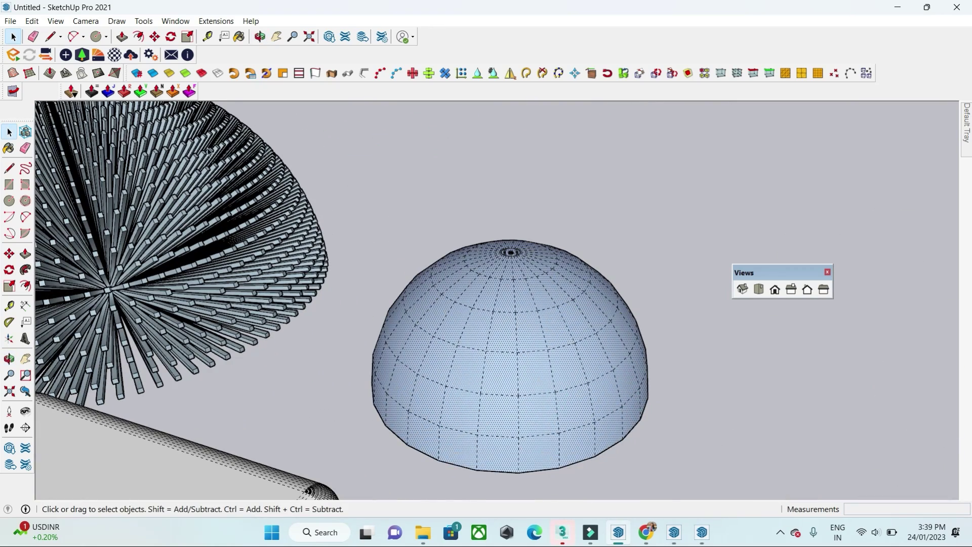
pyautogui.click(156, 91)
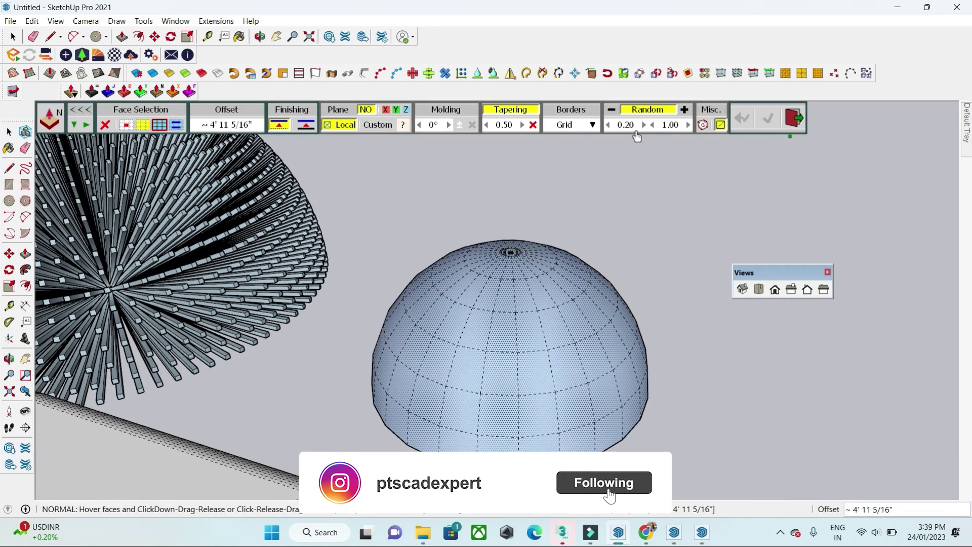
pyautogui.click(570, 325)
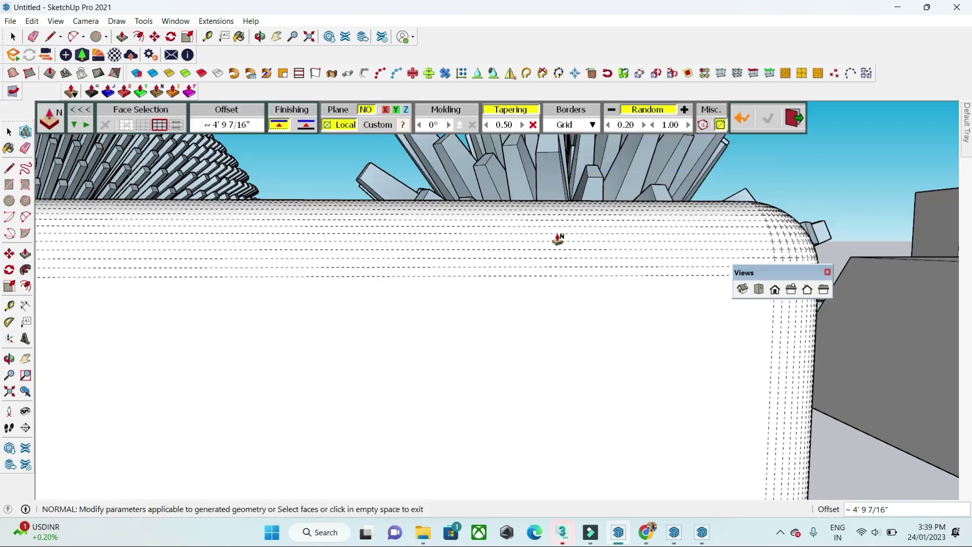
# Inspect the coarse dome's randomly scaled spikes from above, up close and from afar, and exit Normal Push Pull
pyautogui.moveTo(558, 238); pyautogui.dragTo(449, 371, button='middle')
pyautogui.scroll(-10, 449, 371)
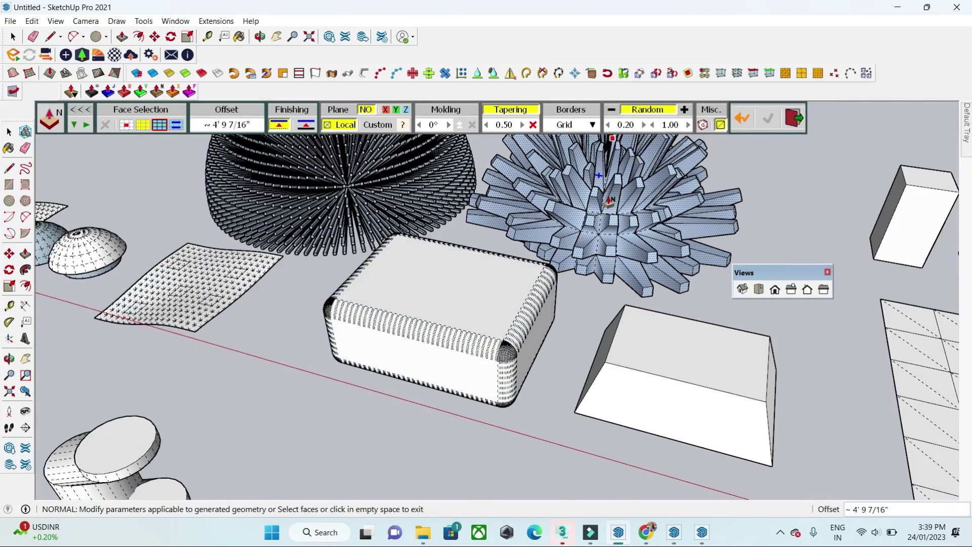
pyautogui.scroll(6, 632, 227)
pyautogui.moveTo(636, 228); pyautogui.dragTo(618, 291, button='middle')
pyautogui.scroll(-2, 550, 266)
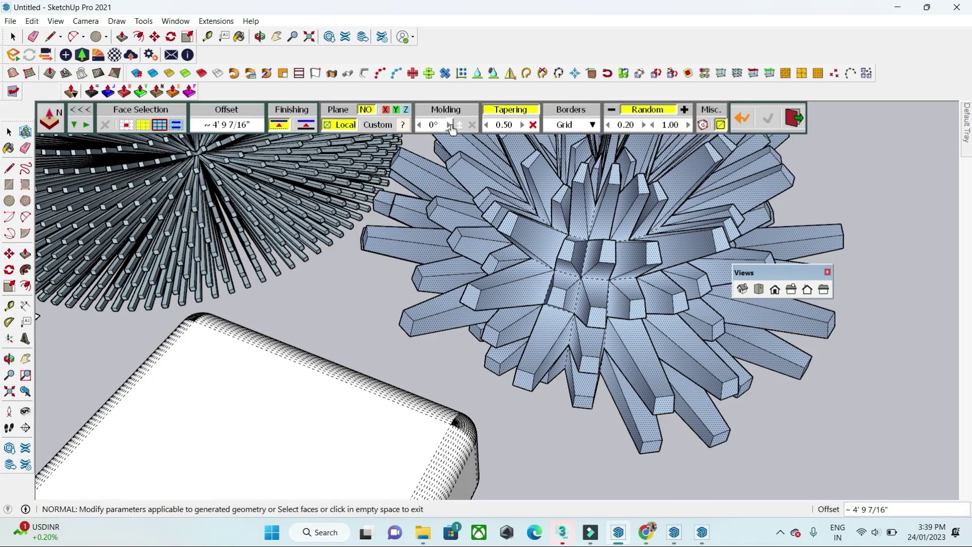
pyautogui.click(450, 125)
pyautogui.moveTo(598, 285); pyautogui.dragTo(561, 246, button='middle')
pyautogui.scroll(2, 601, 222)
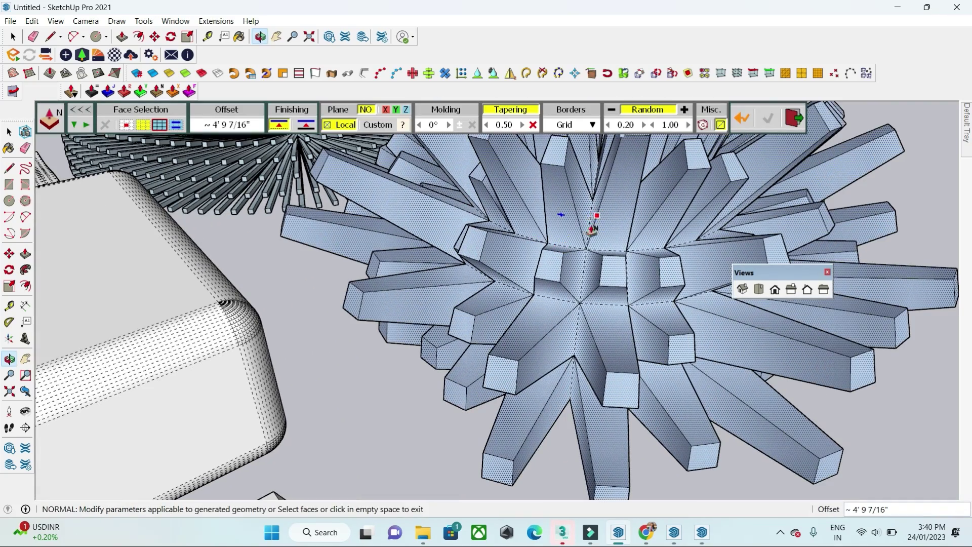
pyautogui.scroll(-5, 636, 250)
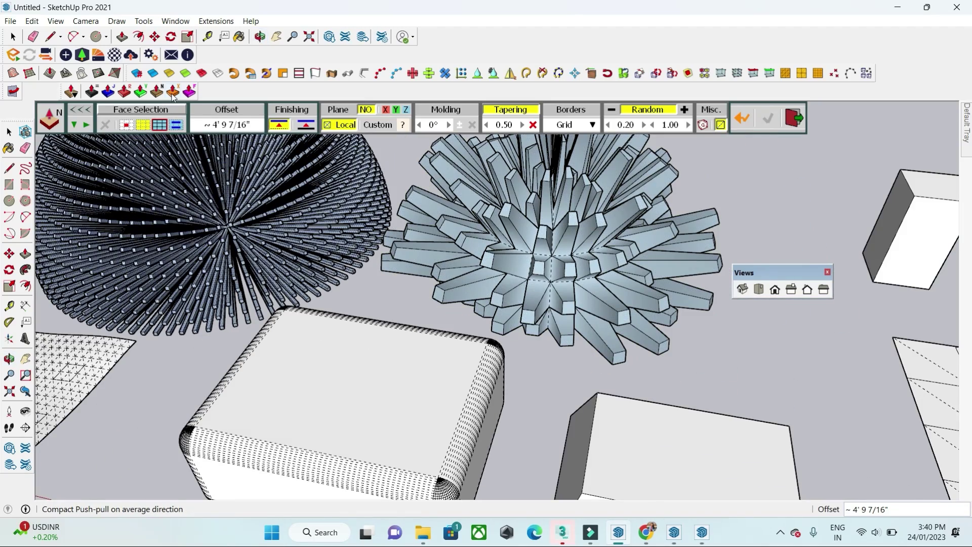
pyautogui.scroll(-5, 327, 280)
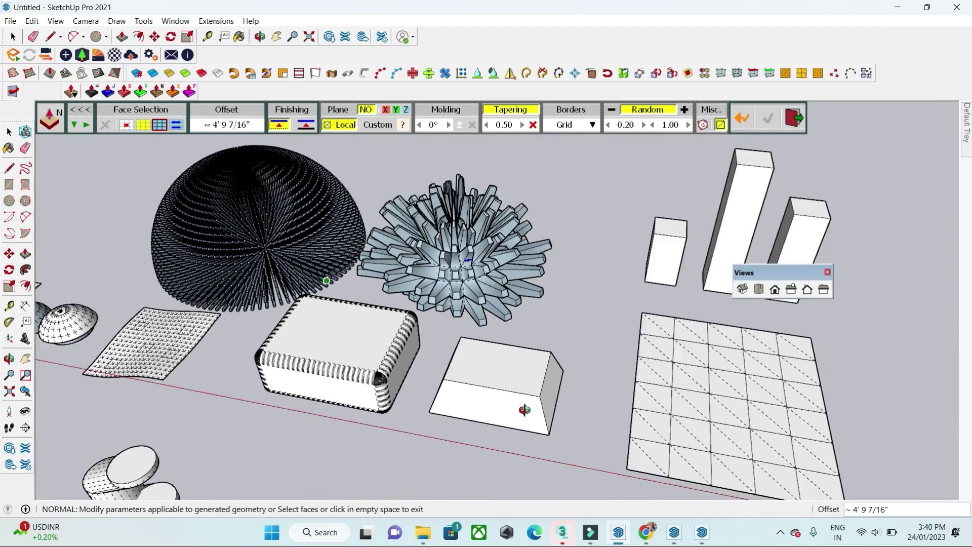
pyautogui.moveTo(524, 410); pyautogui.dragTo(395, 352, button='middle')
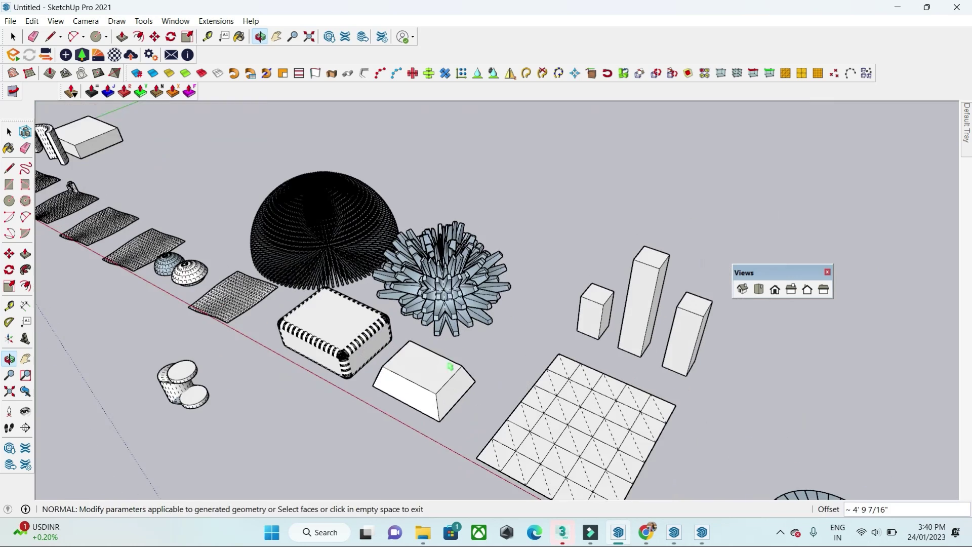
pyautogui.click(394, 352)
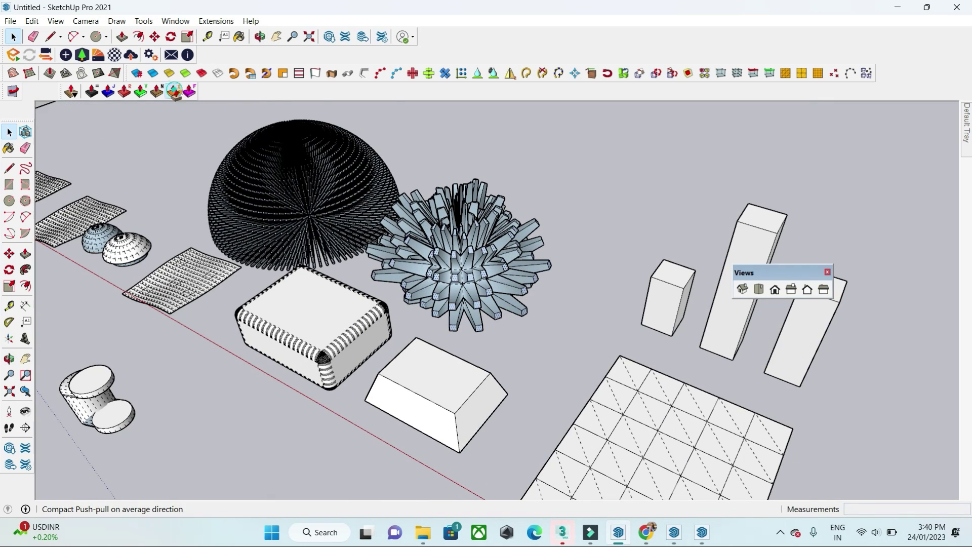
pyautogui.click(174, 92)
pyautogui.scroll(3, 456, 388)
pyautogui.click(445, 387)
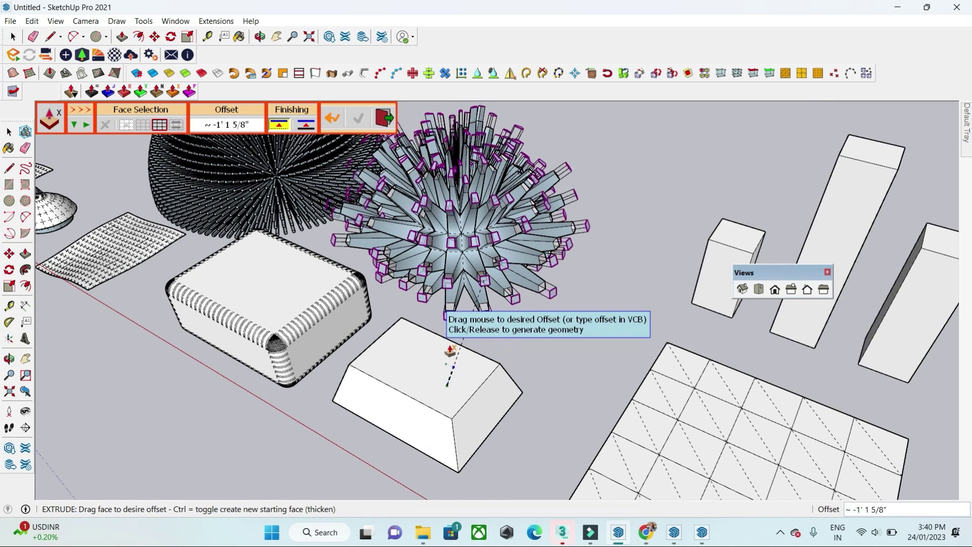
pyautogui.scroll(-3, 451, 350)
pyautogui.click(477, 350)
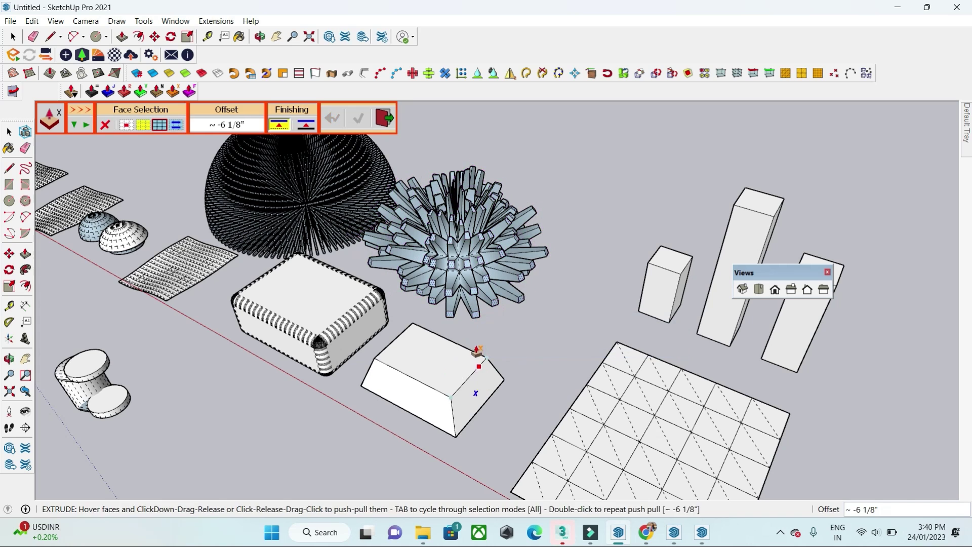
pyautogui.press('space')
# Extrude Push Pull the tapered block's top face upward by about 7' 8 11/16" and undo the extrusion
pyautogui.click(452, 363)
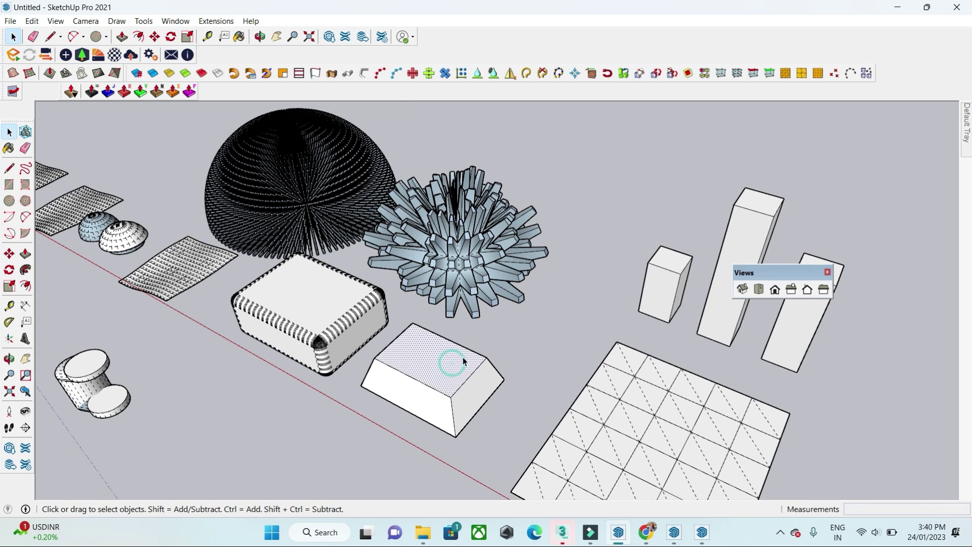
pyautogui.click(173, 91)
pyautogui.click(432, 369)
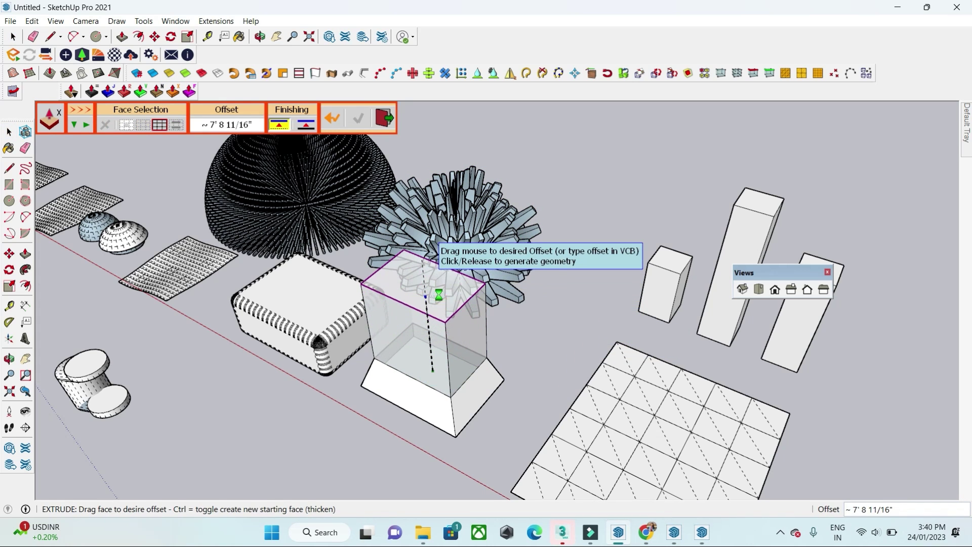
pyautogui.click(436, 320)
pyautogui.press('space')
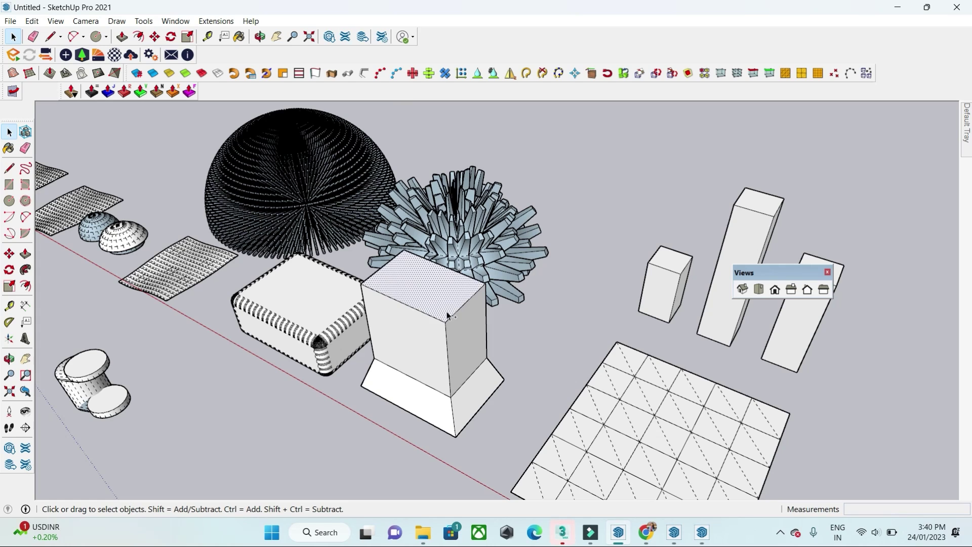
pyautogui.hotkey('ctrl', 'z')
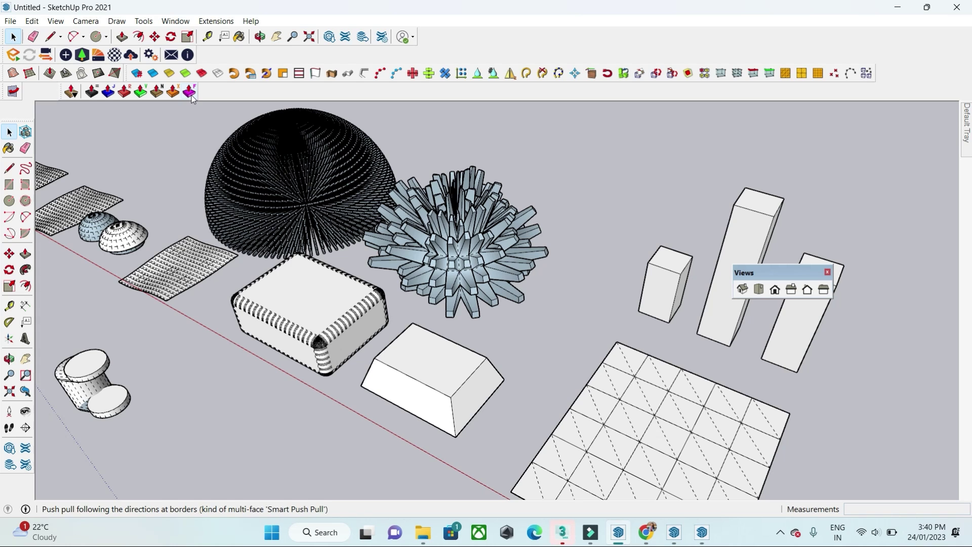
# Pull the tapered block's top face upward by about 3' 8 1/16" with the standard Push/Pull tool
pyautogui.moveTo(536, 349); pyautogui.dragTo(467, 343, button='middle')
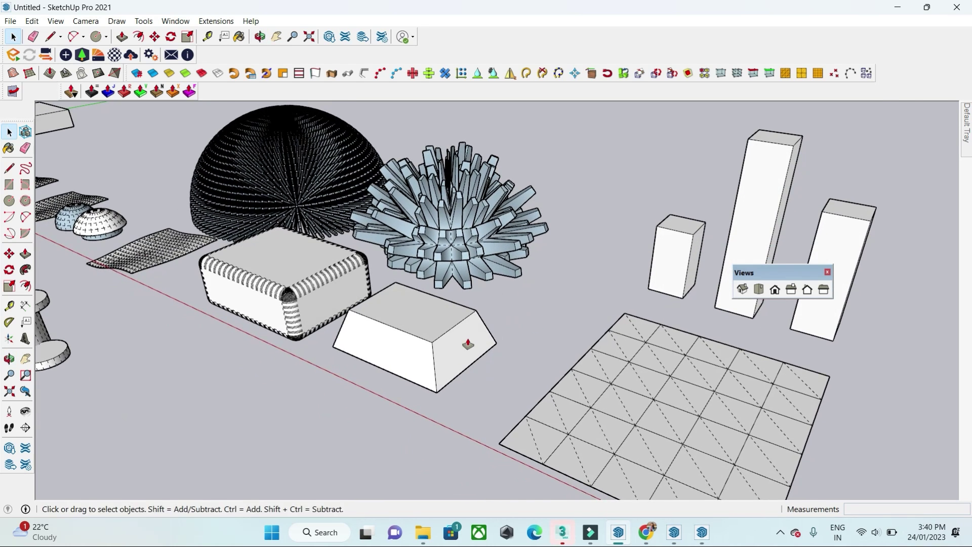
pyautogui.press('p')
pyautogui.scroll(3, 463, 339)
pyautogui.click(443, 324)
pyautogui.click(441, 254)
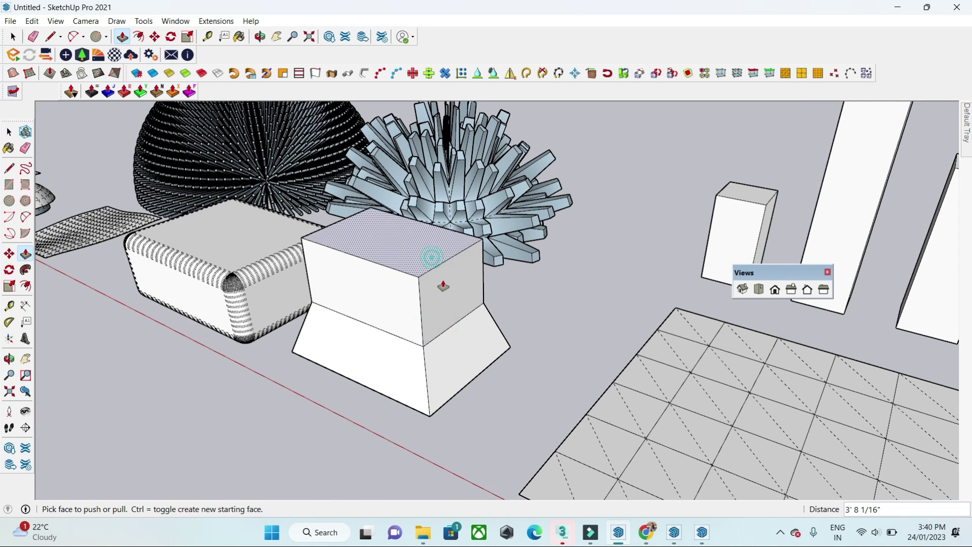
# Pull the end face of the block's raised upper part outward by about 4' 4 5/8" and undo both pulls
pyautogui.click(444, 298)
pyautogui.click(521, 337)
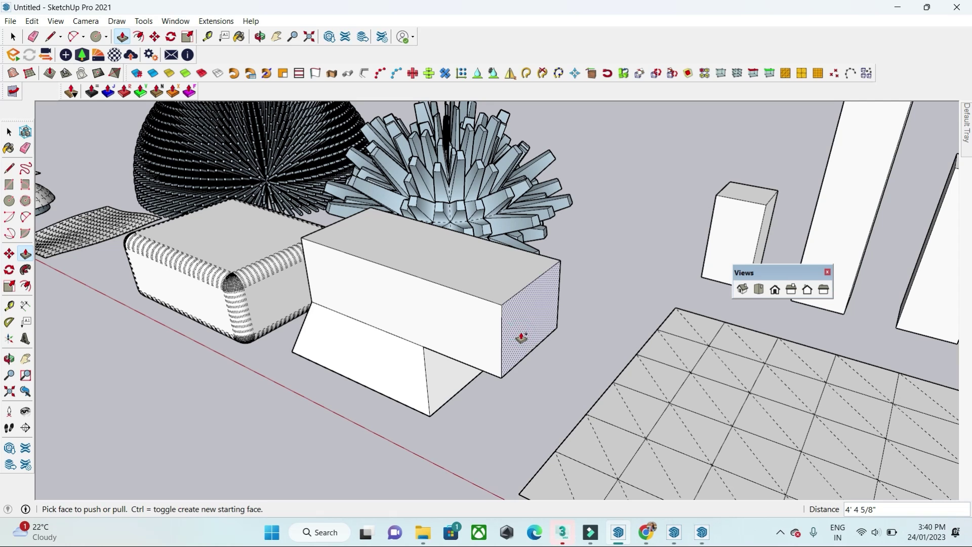
pyautogui.hotkey('ctrl', 'z')
pyautogui.hotkey('ctrl', 'z')
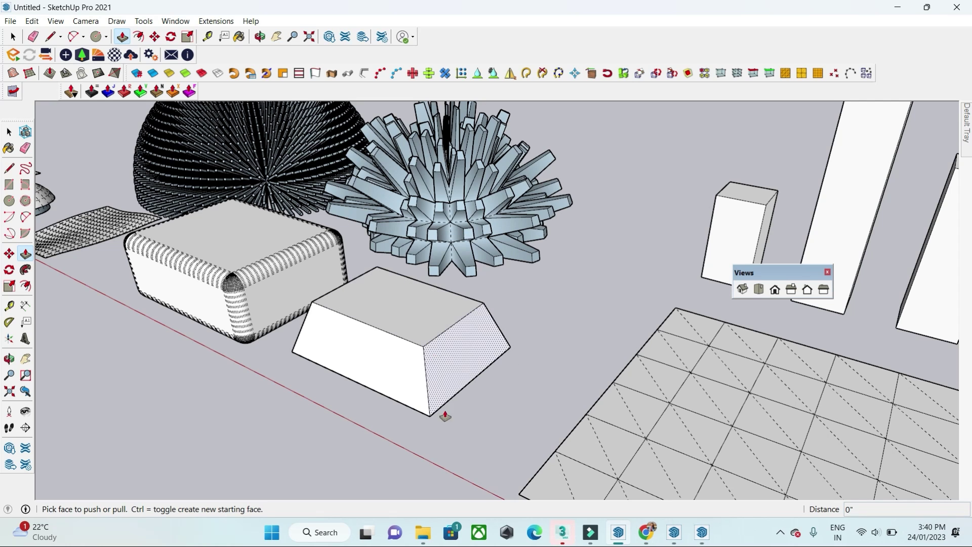
pyautogui.click(189, 92)
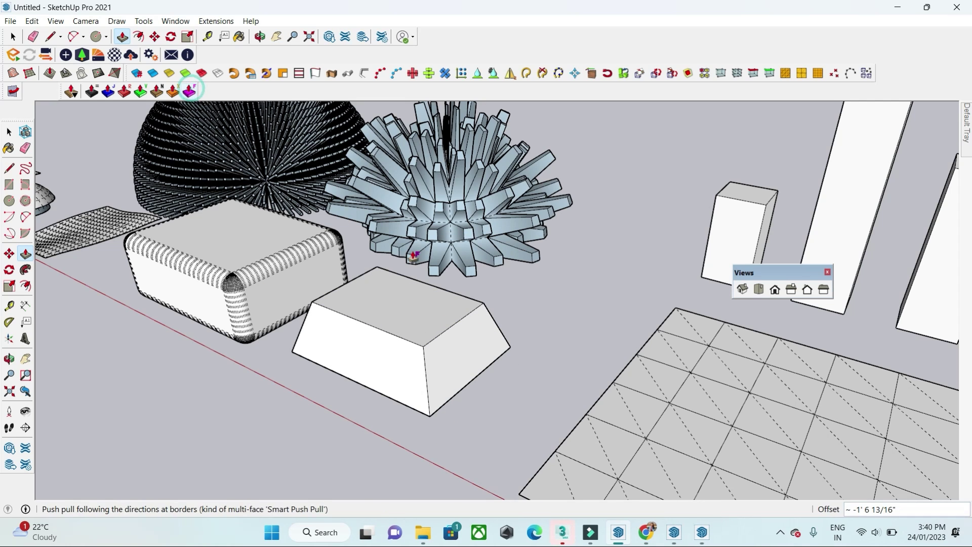
pyautogui.click(438, 328)
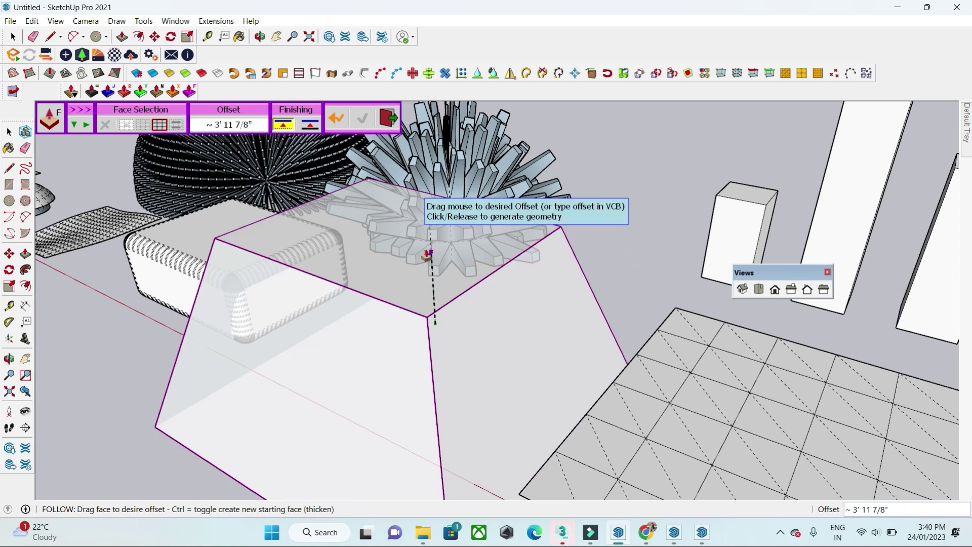
pyautogui.click(444, 313)
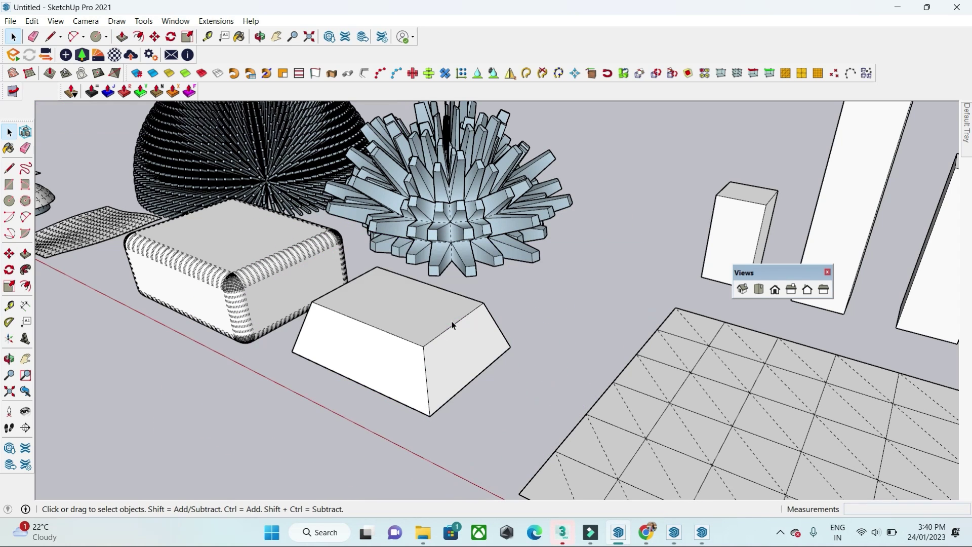
# Follow Push Pull the tapered block's top face upward by about 3' 10 5/16" and pull its long front face outward
pyautogui.click(189, 92)
pyautogui.click(441, 317)
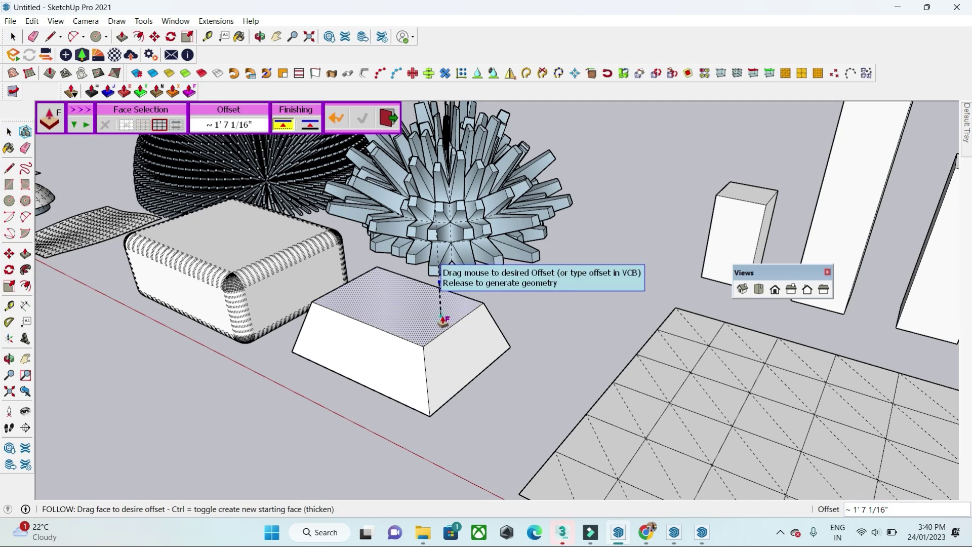
pyautogui.click(439, 250)
pyautogui.click(393, 275)
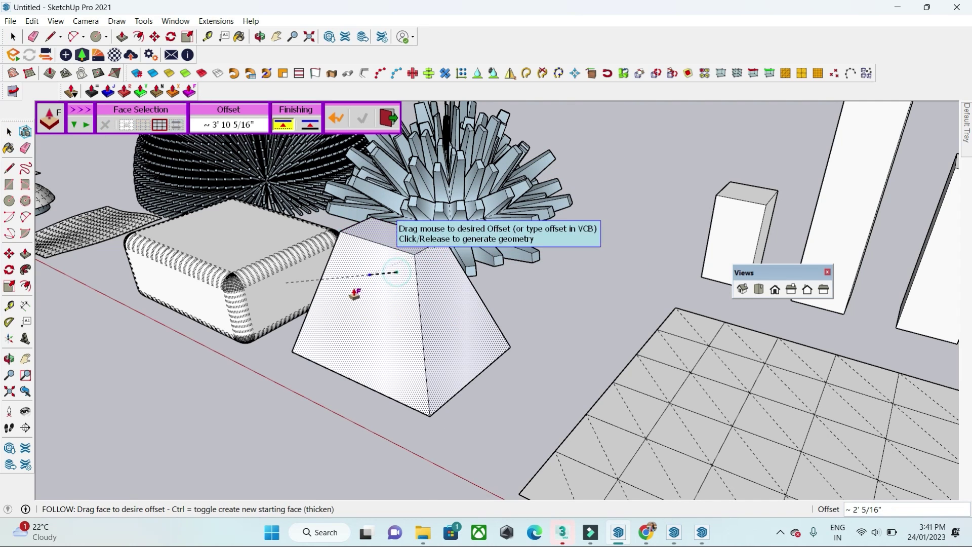
pyautogui.click(337, 300)
pyautogui.moveTo(417, 336); pyautogui.dragTo(503, 324, button='middle')
pyautogui.press('space')
# Survey the row of sample shapes, examining the triangulated grid, the three upright boxes and the flat segmented arc
pyautogui.scroll(-5, 499, 319)
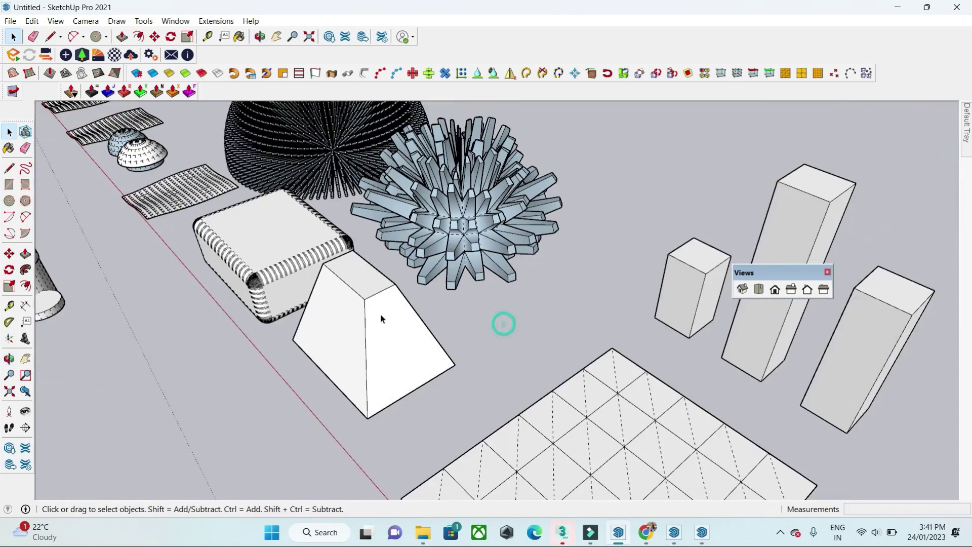
pyautogui.scroll(-3, 383, 319)
pyautogui.scroll(-3, 420, 343)
pyautogui.scroll(4, 336, 238)
pyautogui.moveTo(324, 240); pyautogui.dragTo(358, 248, button='middle')
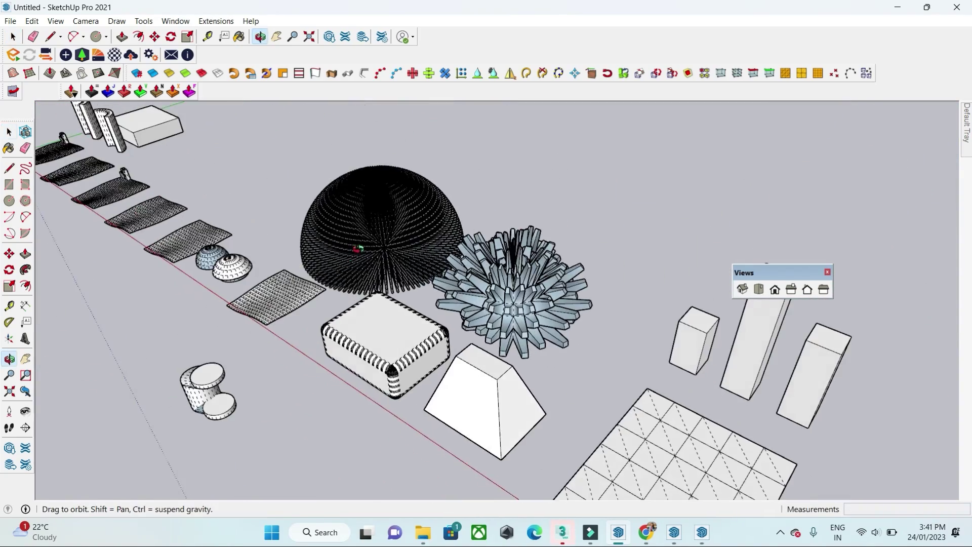
pyautogui.scroll(-3, 243, 237)
pyautogui.moveTo(243, 236); pyautogui.dragTo(499, 293, button='middle')
pyautogui.scroll(6, 593, 412)
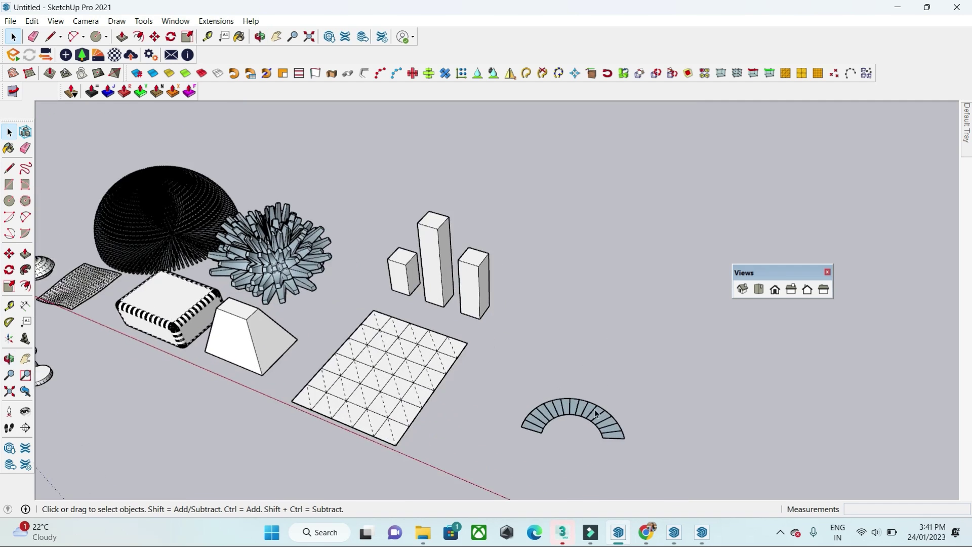
pyautogui.scroll(2, 593, 412)
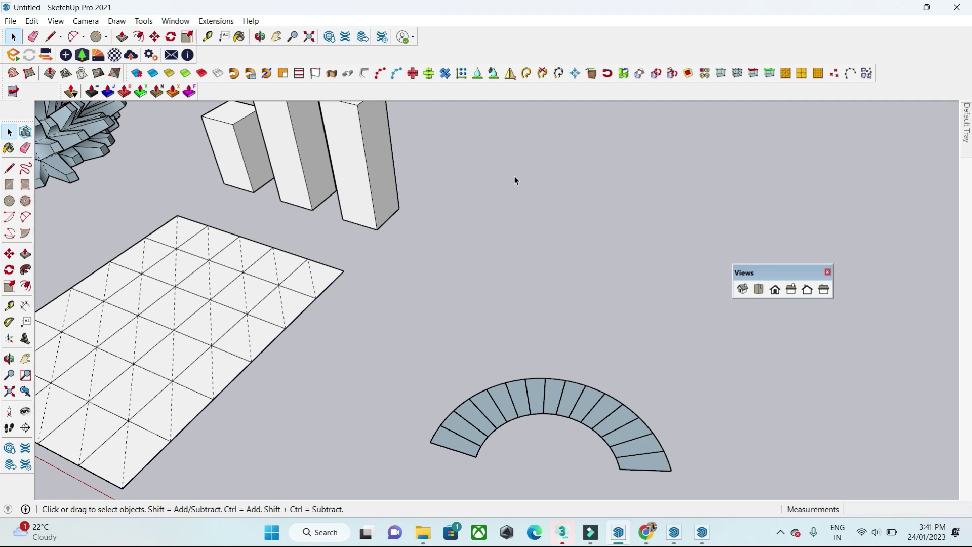
pyautogui.moveTo(551, 276); pyautogui.dragTo(320, 348, button='middle')
pyautogui.scroll(2, 304, 246)
pyautogui.scroll(-3, 385, 165)
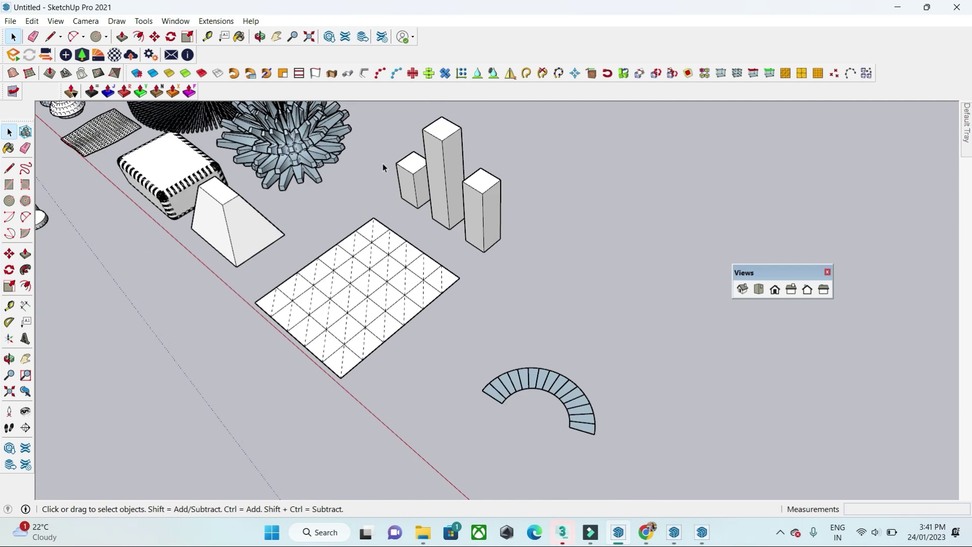
pyautogui.scroll(3, 380, 147)
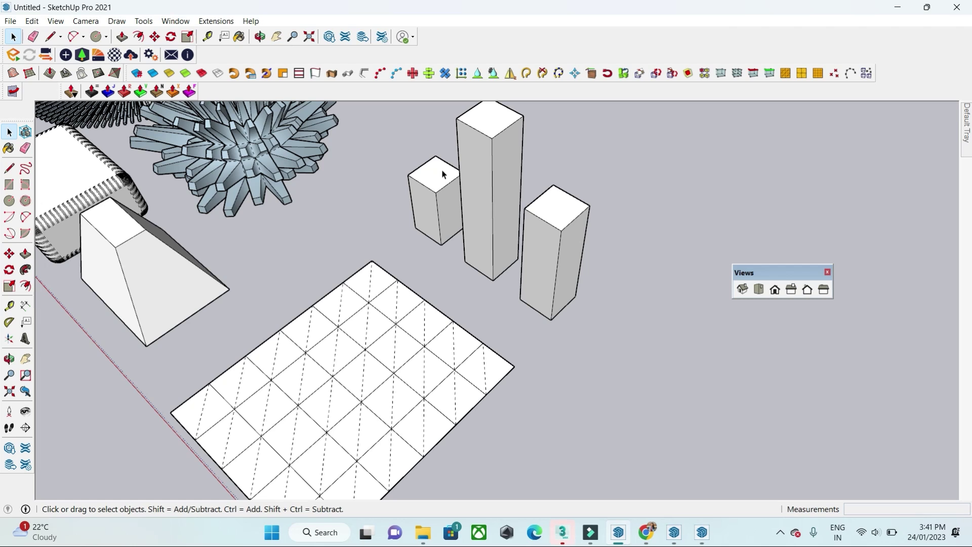
# Raise one corner triangle of the grid by about 5' 8 7/8" using Joint Push Pull with single-face selection
pyautogui.click(108, 91)
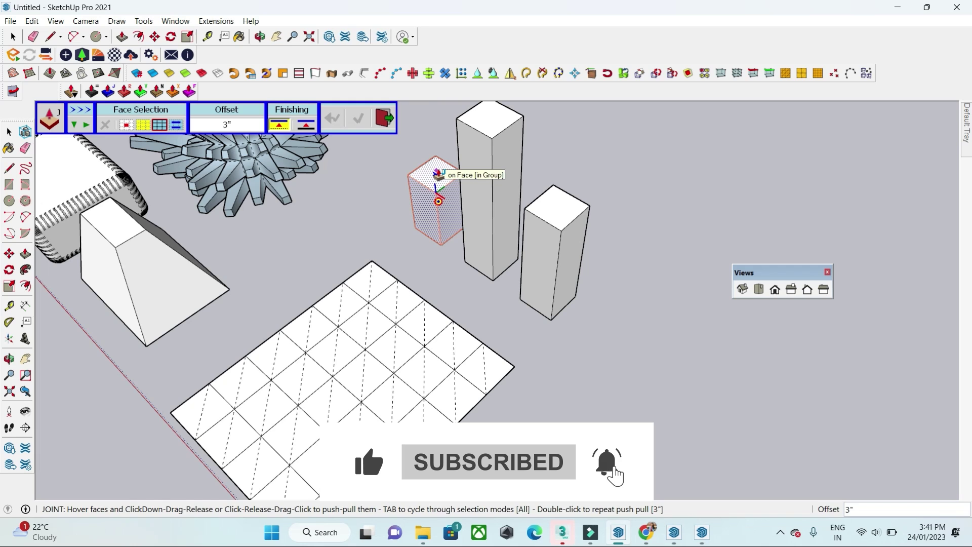
pyautogui.click(438, 175)
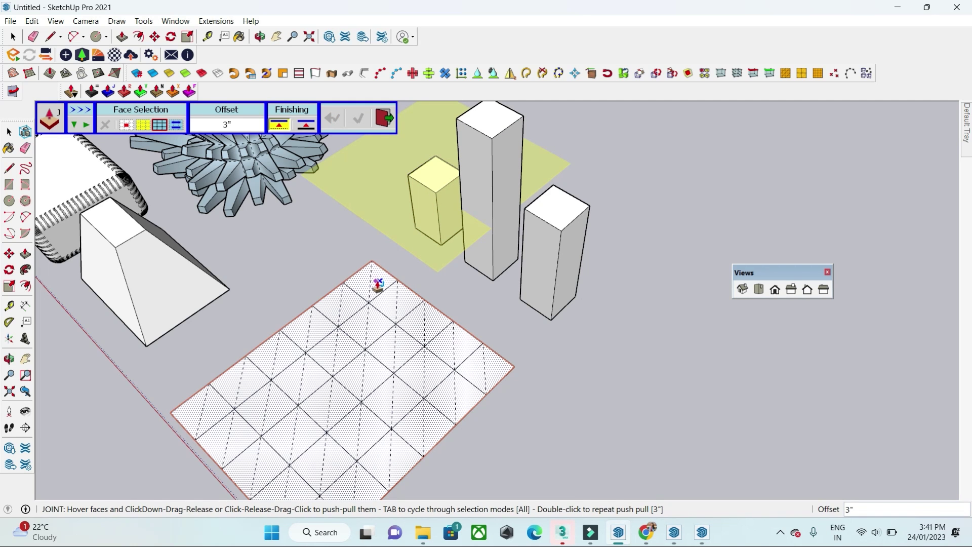
pyautogui.click(131, 126)
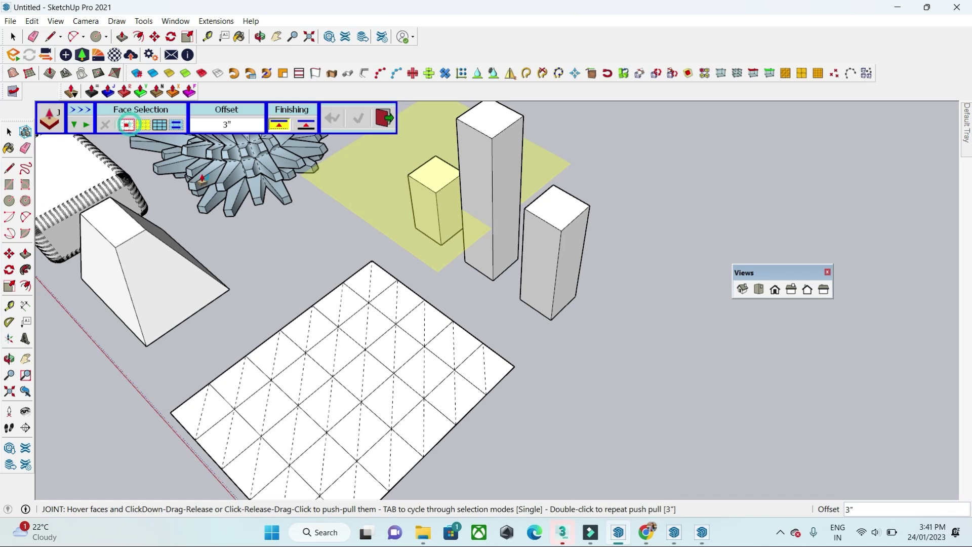
pyautogui.doubleClick(384, 280)
pyautogui.press('space')
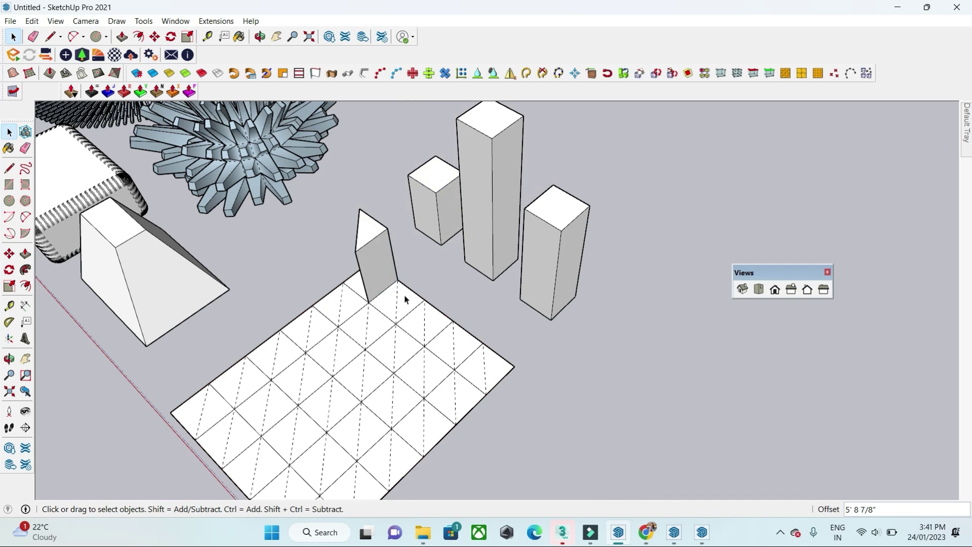
# Joint Push Pull the first segment at one end of the flat segmented arc upward by 7"
pyautogui.moveTo(426, 241); pyautogui.dragTo(404, 235, button='middle')
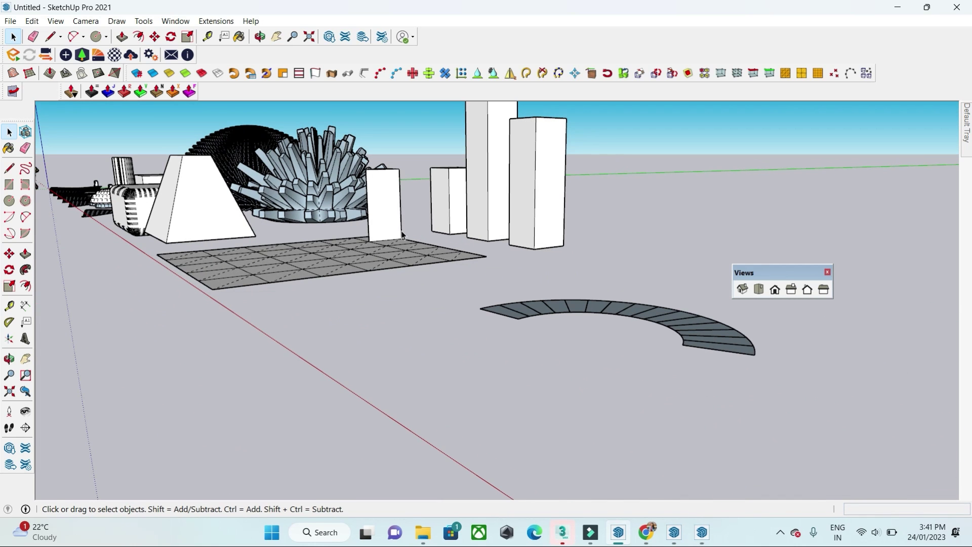
pyautogui.moveTo(358, 203); pyautogui.dragTo(440, 260, button='middle')
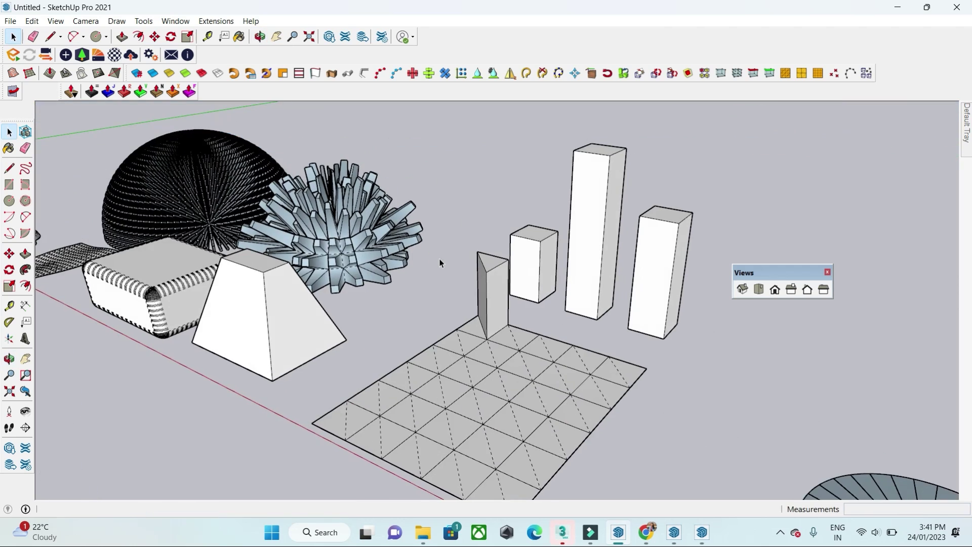
pyautogui.scroll(-3, 349, 247)
pyautogui.moveTo(349, 247); pyautogui.dragTo(400, 286, button='middle')
pyautogui.scroll(-5, 358, 256)
pyautogui.scroll(8, 521, 330)
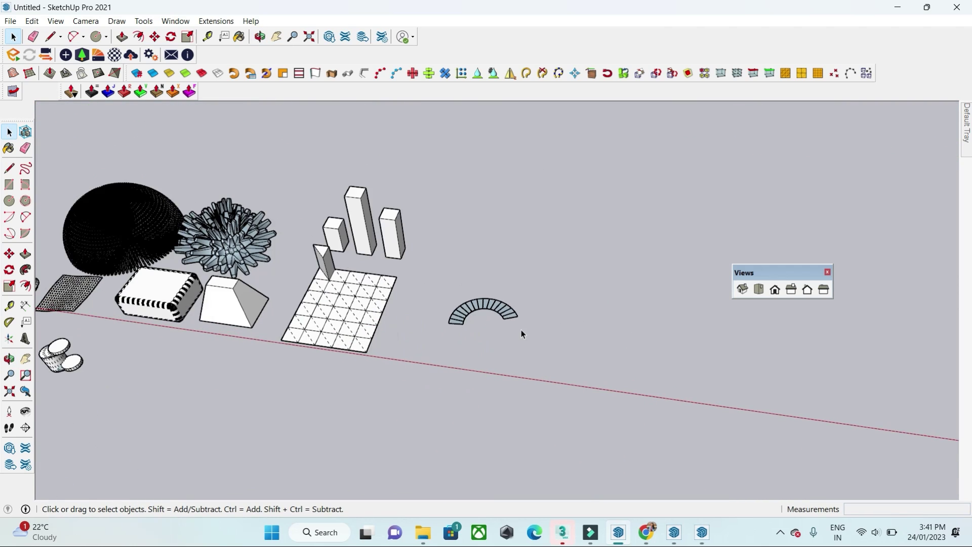
pyautogui.moveTo(499, 301); pyautogui.dragTo(272, 248, button='middle')
pyautogui.click(109, 92)
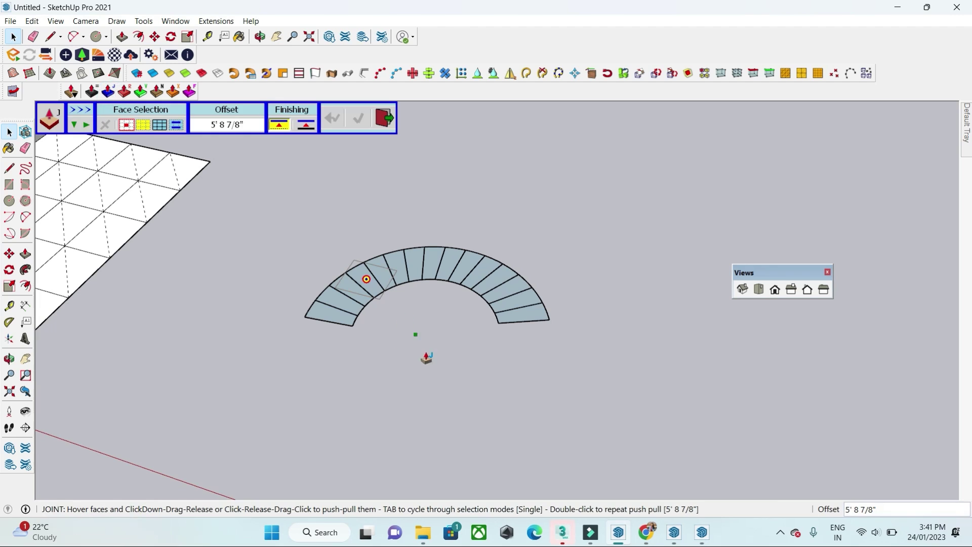
pyautogui.scroll(2, 371, 332)
pyautogui.click(335, 317)
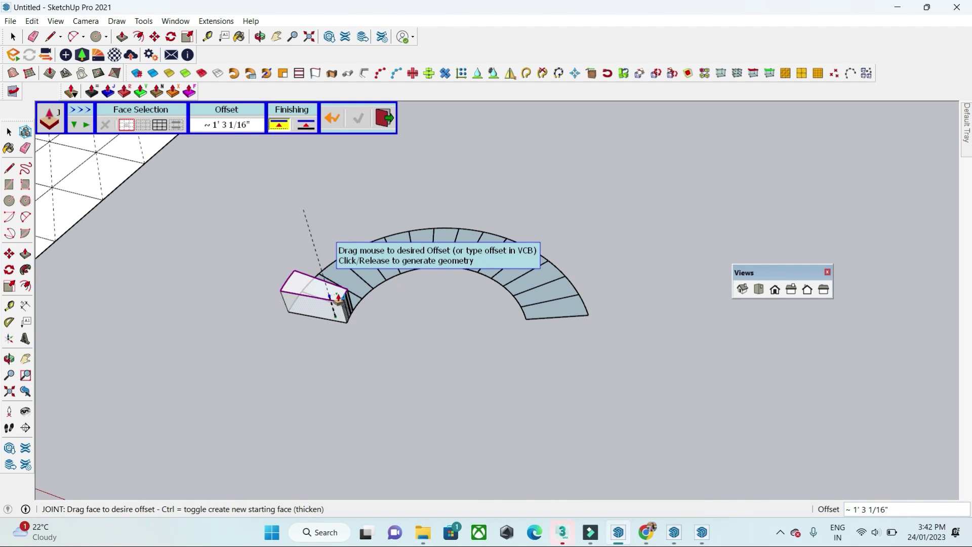
pyautogui.press('Return')
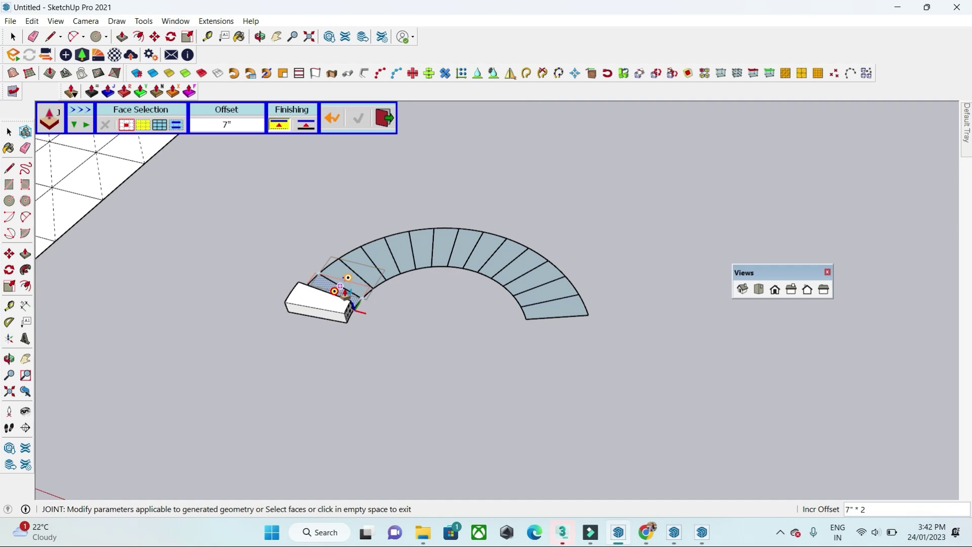
# Raise the arc's second to fifth segments, each 7" higher than the previous one, and undo the stray side-face pull
pyautogui.moveTo(347, 289); pyautogui.dragTo(326, 263, button='middle')
pyautogui.click(332, 253)
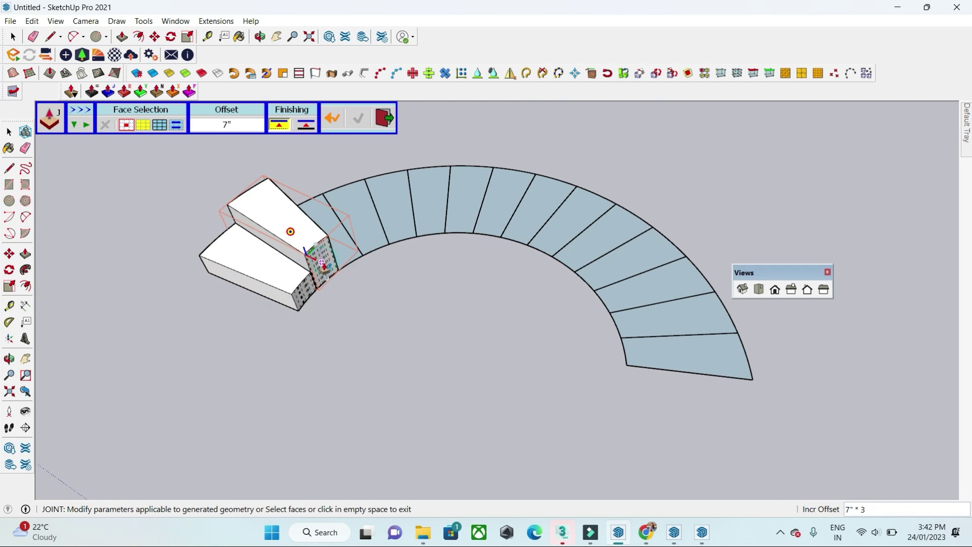
pyautogui.click(348, 255)
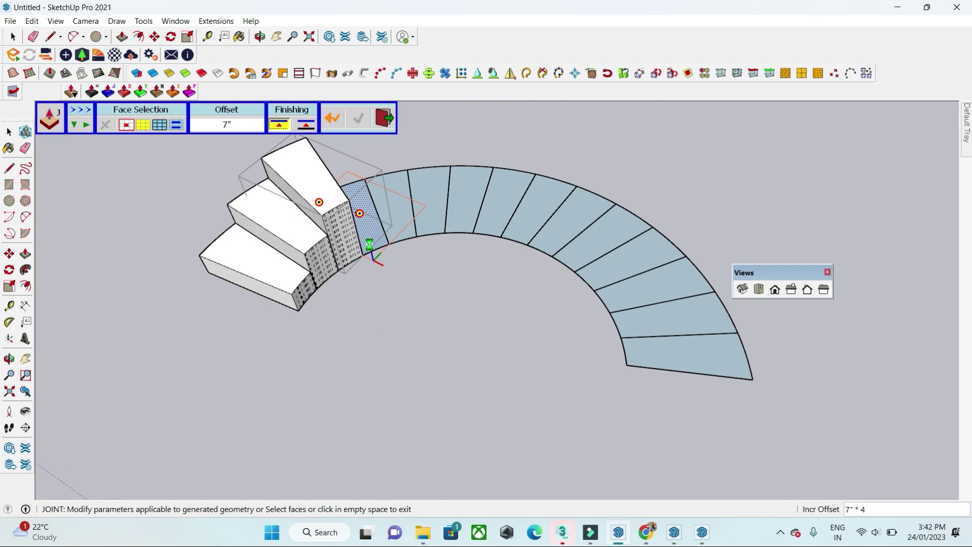
pyautogui.click(373, 243)
pyautogui.click(410, 239)
pyautogui.click(416, 237)
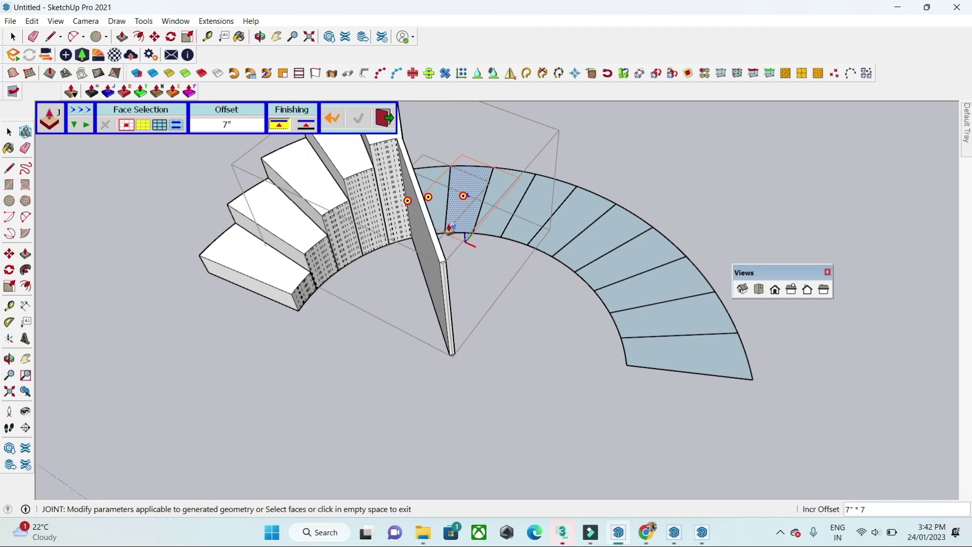
pyautogui.hotkey('ctrl', 'z')
# Raise the arc's sixth to eighth segments in further 7" increments and undo the stray side-face pull
pyautogui.doubleClick(436, 217)
pyautogui.doubleClick(461, 215)
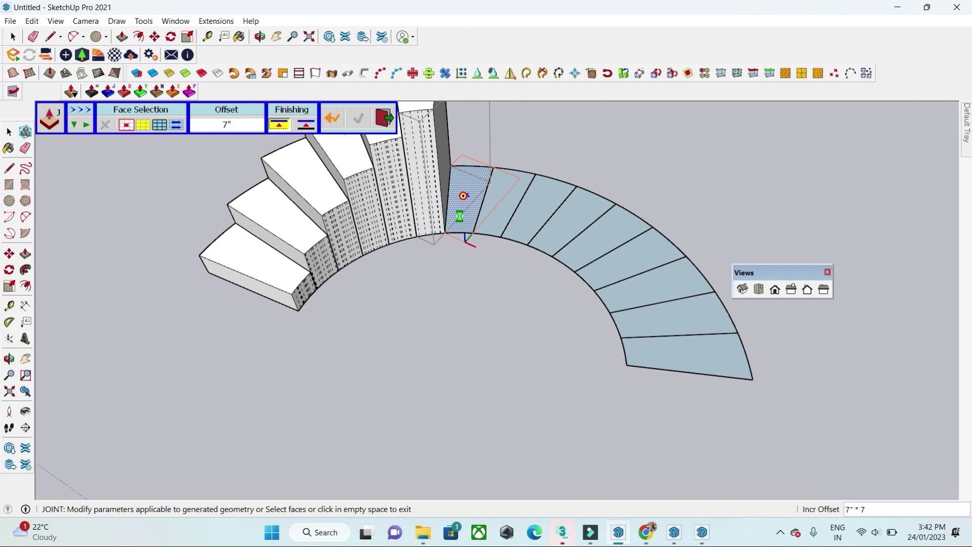
pyautogui.doubleClick(498, 215)
pyautogui.doubleClick(513, 219)
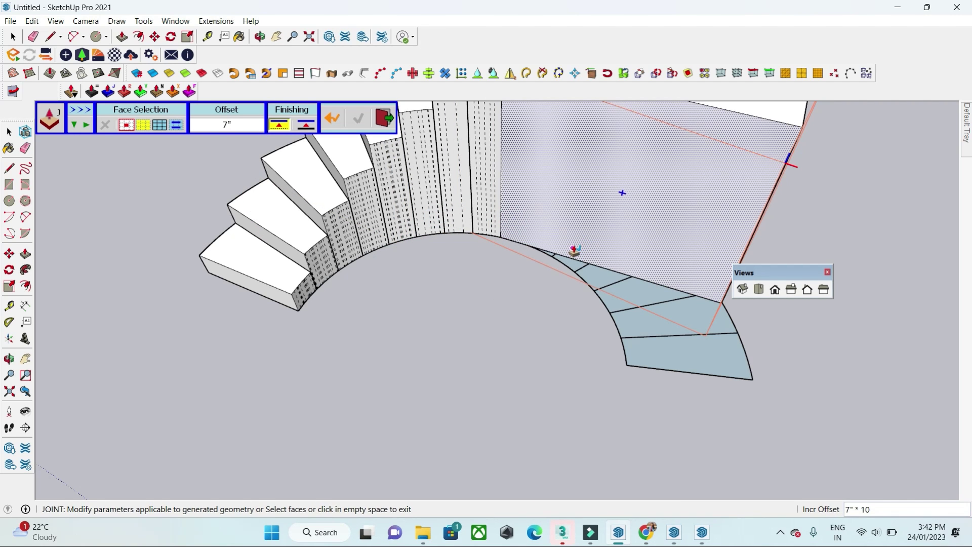
pyautogui.hotkey('ctrl', 'z')
# Raise the remaining arc segments up to the last one in further 7" increments and exit Joint Push Pull
pyautogui.doubleClick(532, 227)
pyautogui.doubleClick(555, 241)
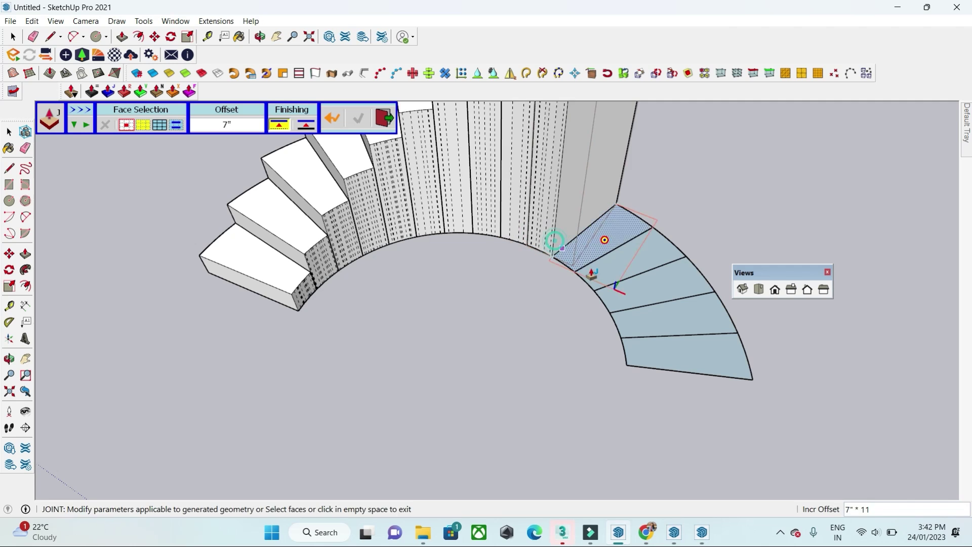
pyautogui.doubleClick(581, 252)
pyautogui.doubleClick(602, 281)
pyautogui.doubleClick(623, 306)
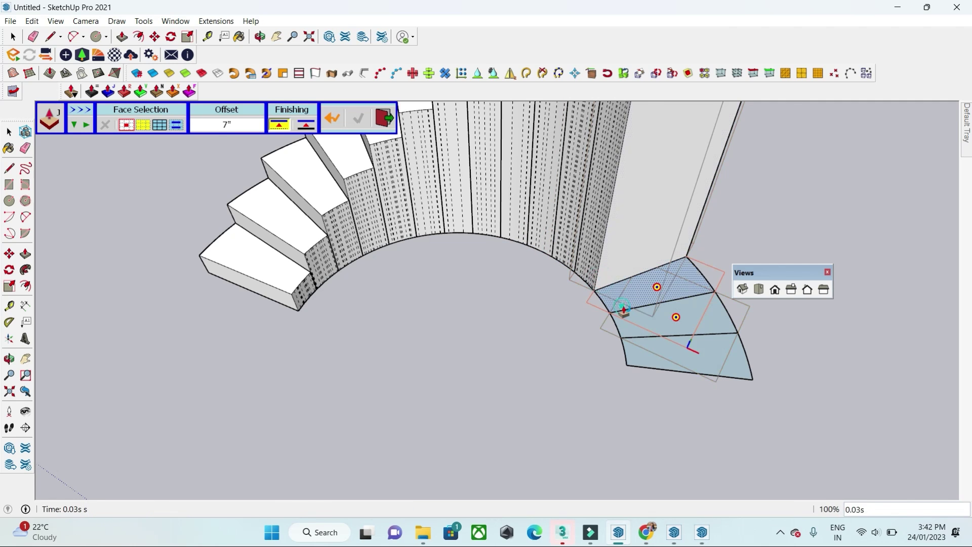
pyautogui.doubleClick(629, 329)
pyautogui.doubleClick(637, 365)
pyautogui.scroll(-3, 494, 385)
pyautogui.moveTo(501, 384); pyautogui.dragTo(745, 429, button='middle')
pyautogui.press('space')
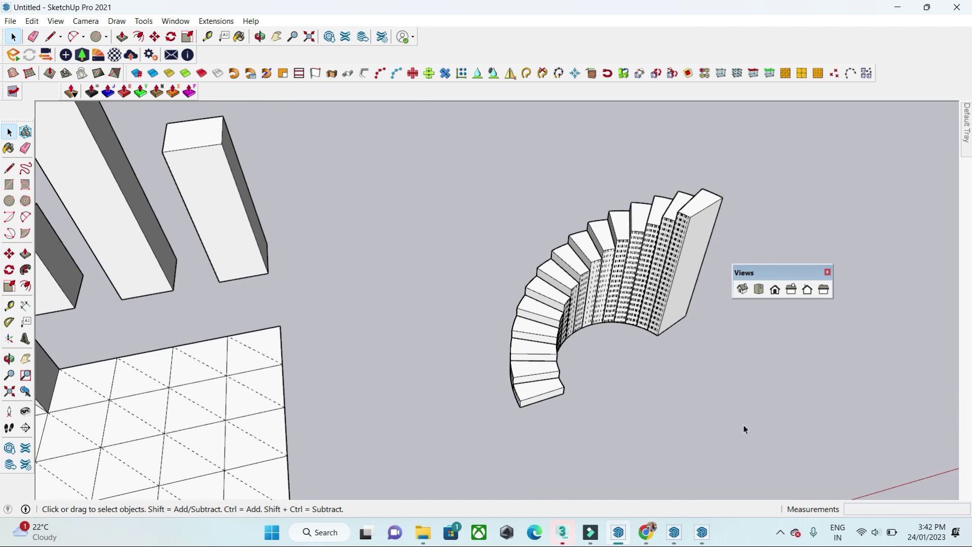
# Group the whole curved stair, open the new group and explode all the nested step groups inside it
pyautogui.moveTo(436, 127); pyautogui.dragTo(436, 127)
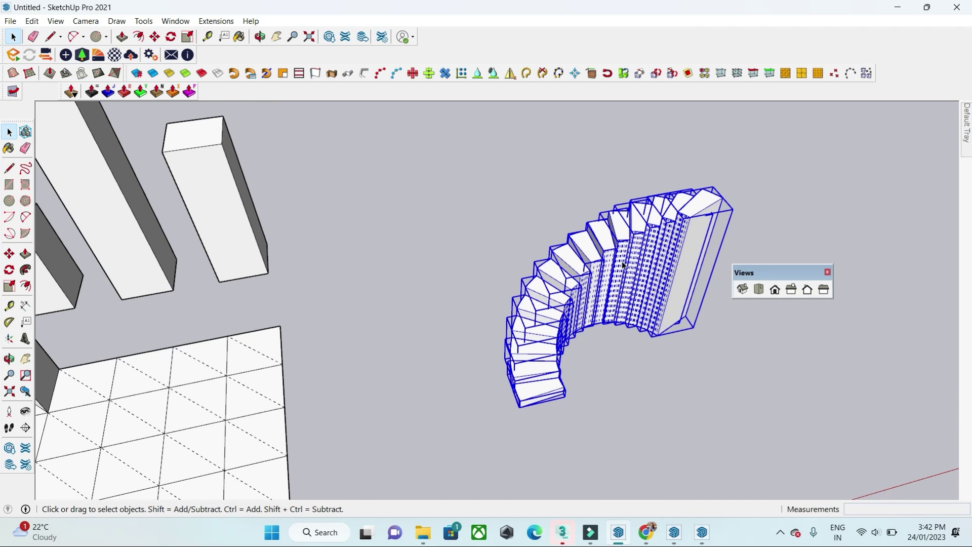
pyautogui.hotkey('ctrl', 'g')
pyautogui.doubleClick(623, 263)
pyautogui.hotkey('ctrl', 'a')
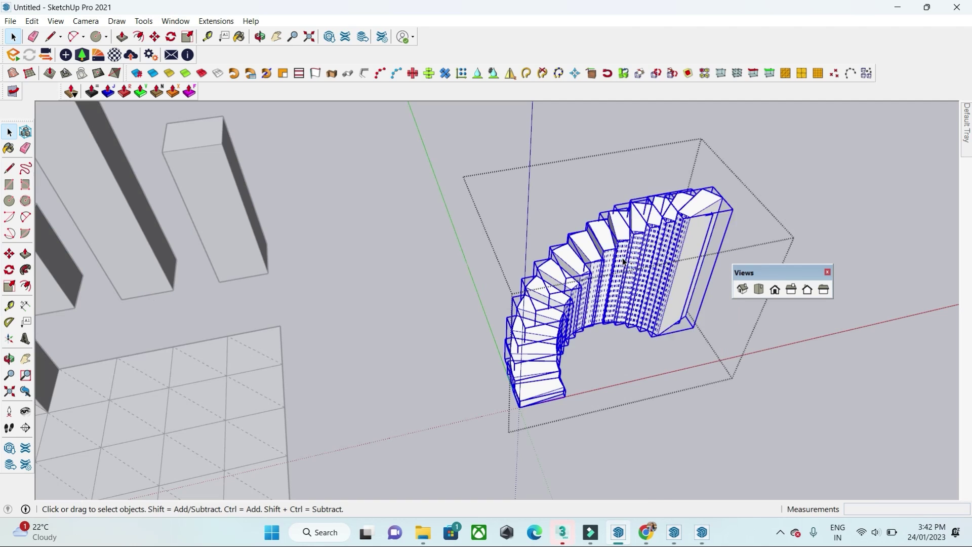
pyautogui.rightClick(623, 258)
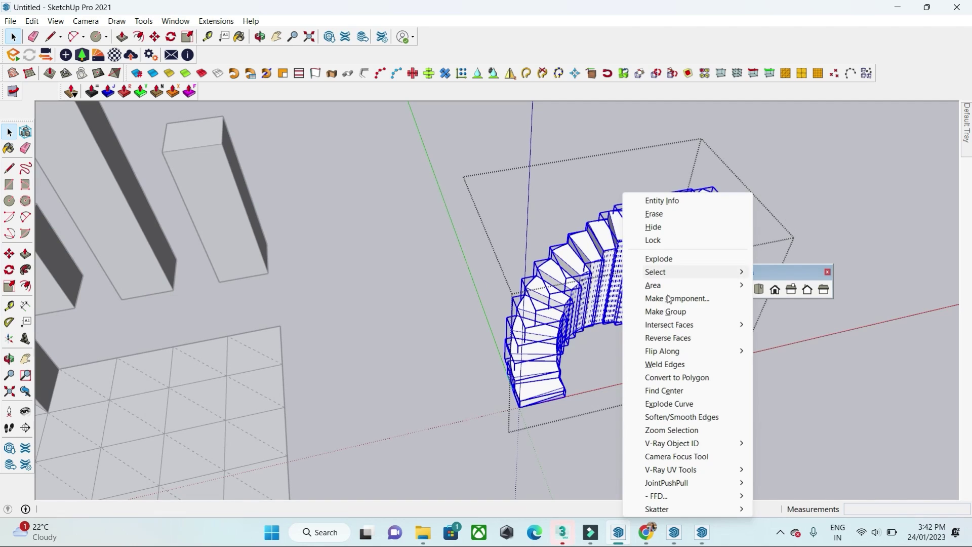
pyautogui.click(656, 259)
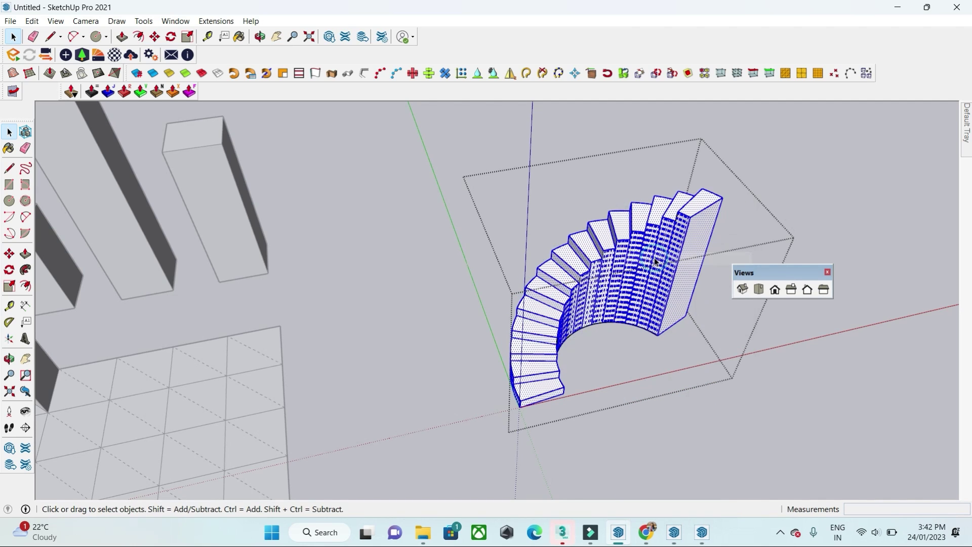
# Soften the curved stair's edges with AMS Soften Edges at an angle between normals of 27, and leave the group
pyautogui.click(152, 74)
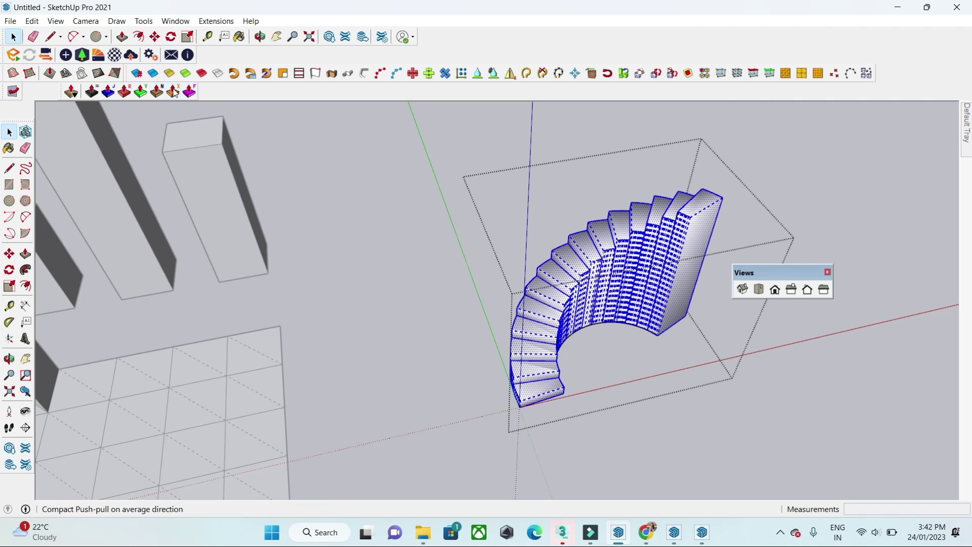
pyautogui.click(136, 74)
pyautogui.moveTo(622, 157); pyautogui.dragTo(567, 154)
pyautogui.click(628, 299)
pyautogui.click(641, 352)
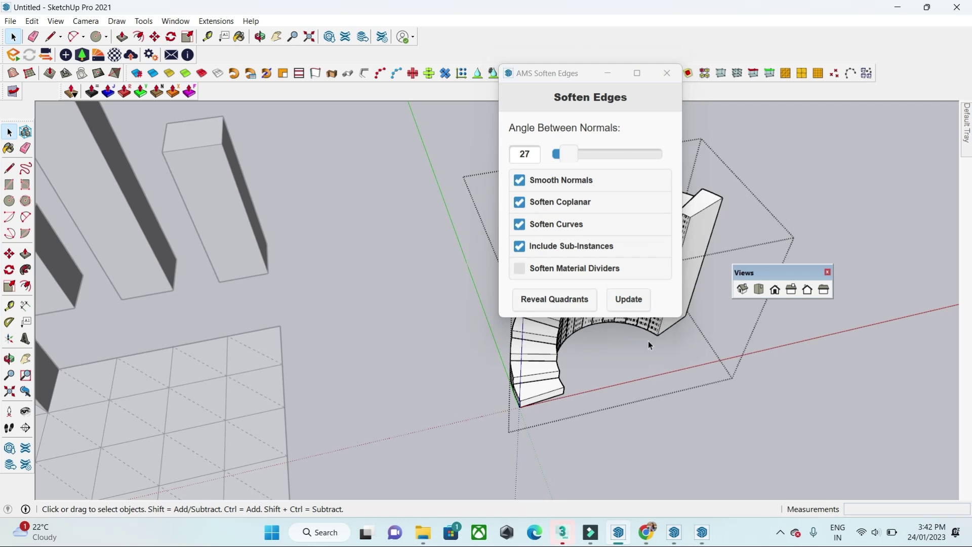
pyautogui.scroll(2, 648, 341)
pyautogui.click(623, 341)
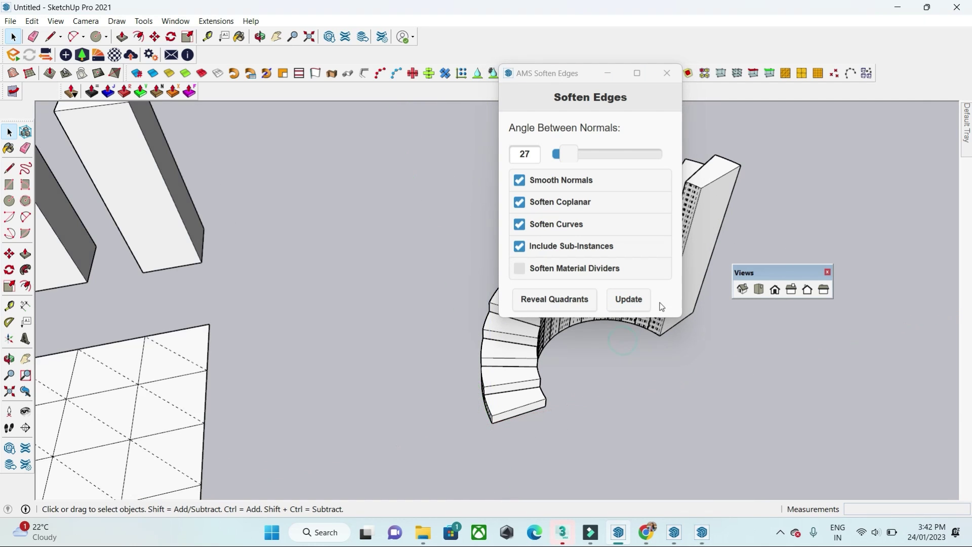
pyautogui.click(666, 73)
# Look over the finished curved stair and the whole row of sample shapes
pyautogui.moveTo(766, 190); pyautogui.dragTo(441, 350, button='middle')
pyautogui.scroll(-6, 554, 330)
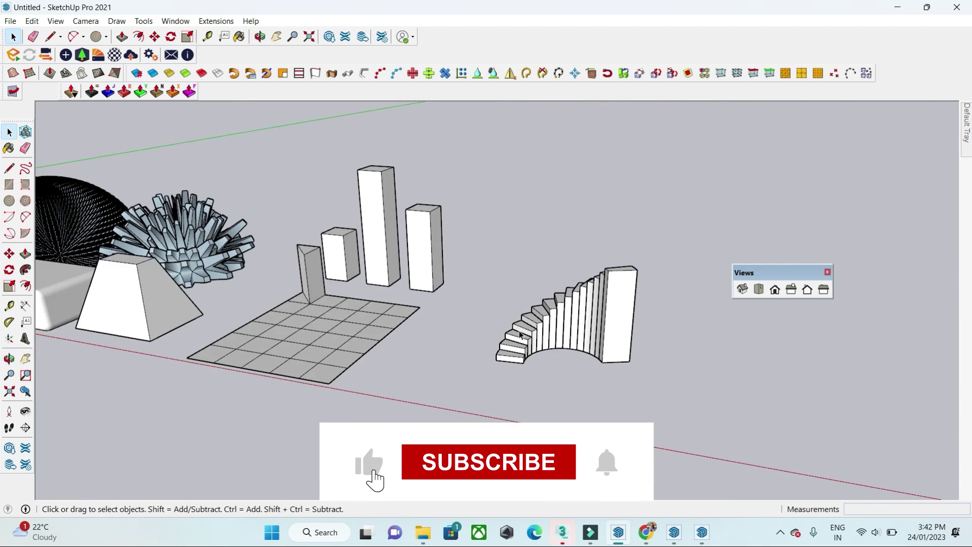
pyautogui.moveTo(582, 316); pyautogui.dragTo(467, 403, button='middle')
pyautogui.scroll(3, 126, 119)
pyautogui.scroll(2, 124, 118)
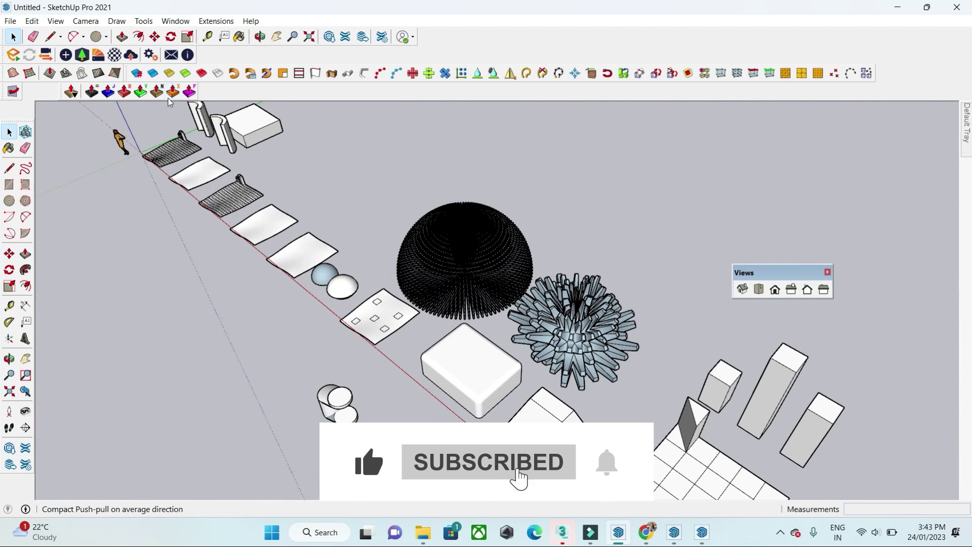